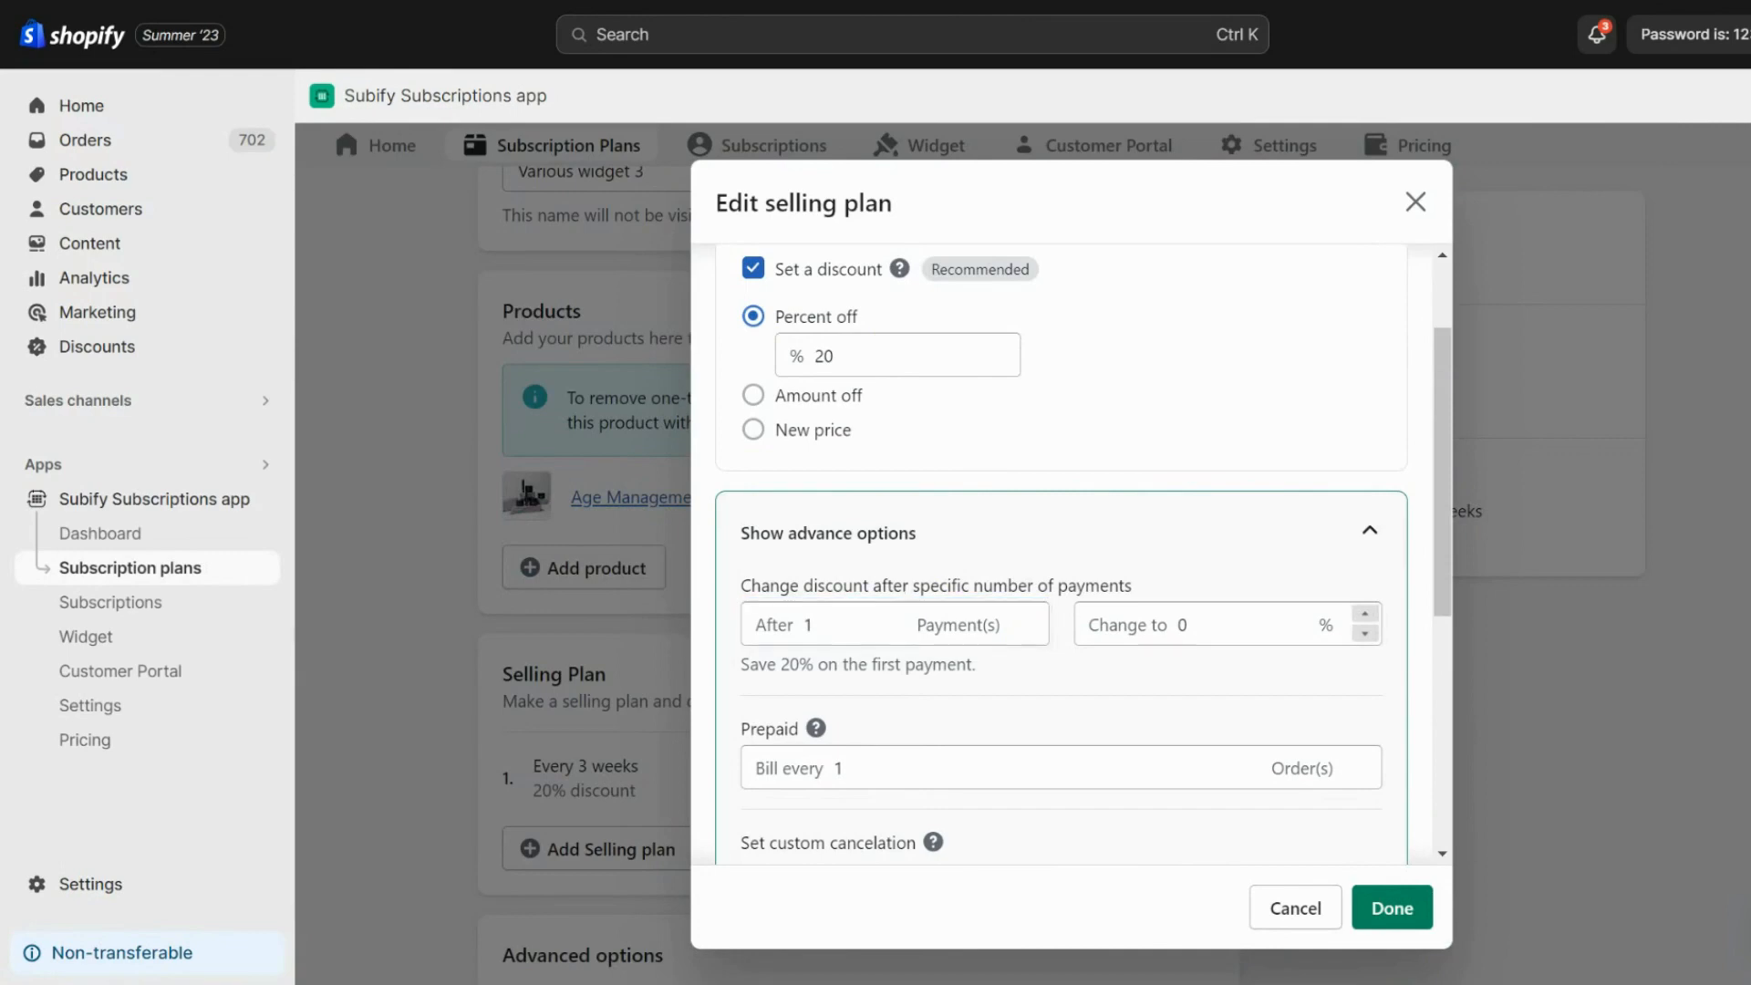
# - Change the selling plan's discount to 10% after 1 payment and set prepaid billing to every 5 orders
pyautogui.click(1222, 625)
pyautogui.press('BackSpace')
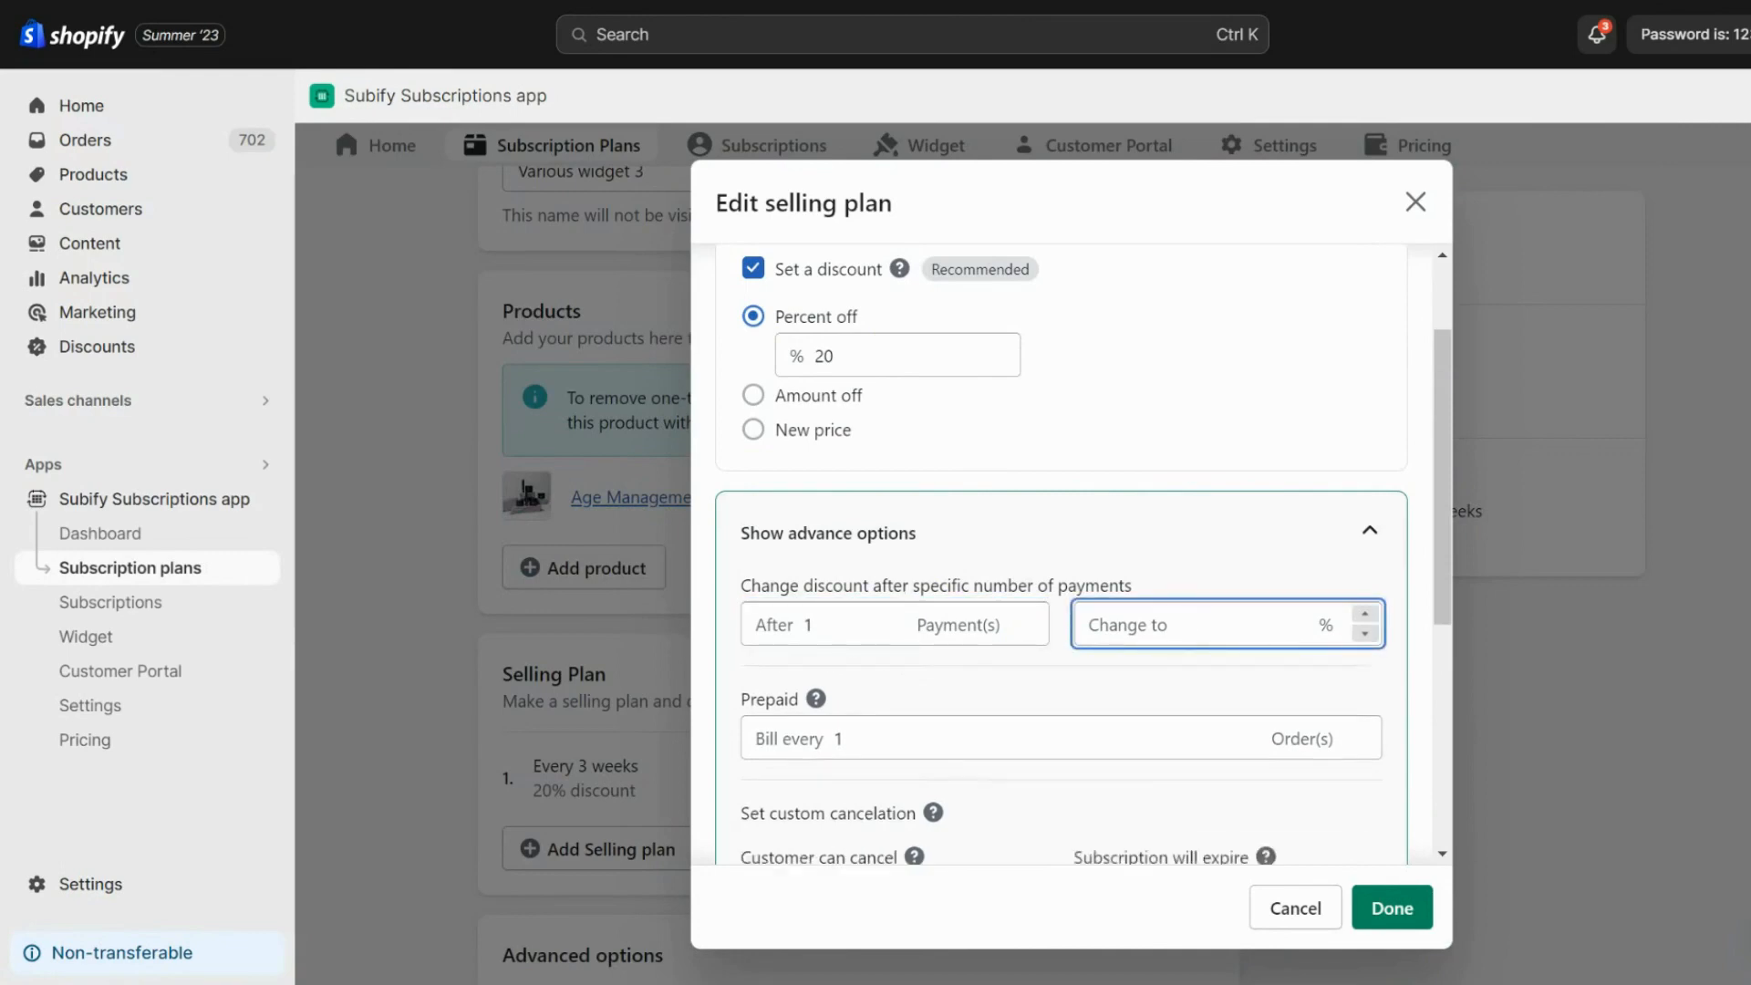
pyautogui.write('10')
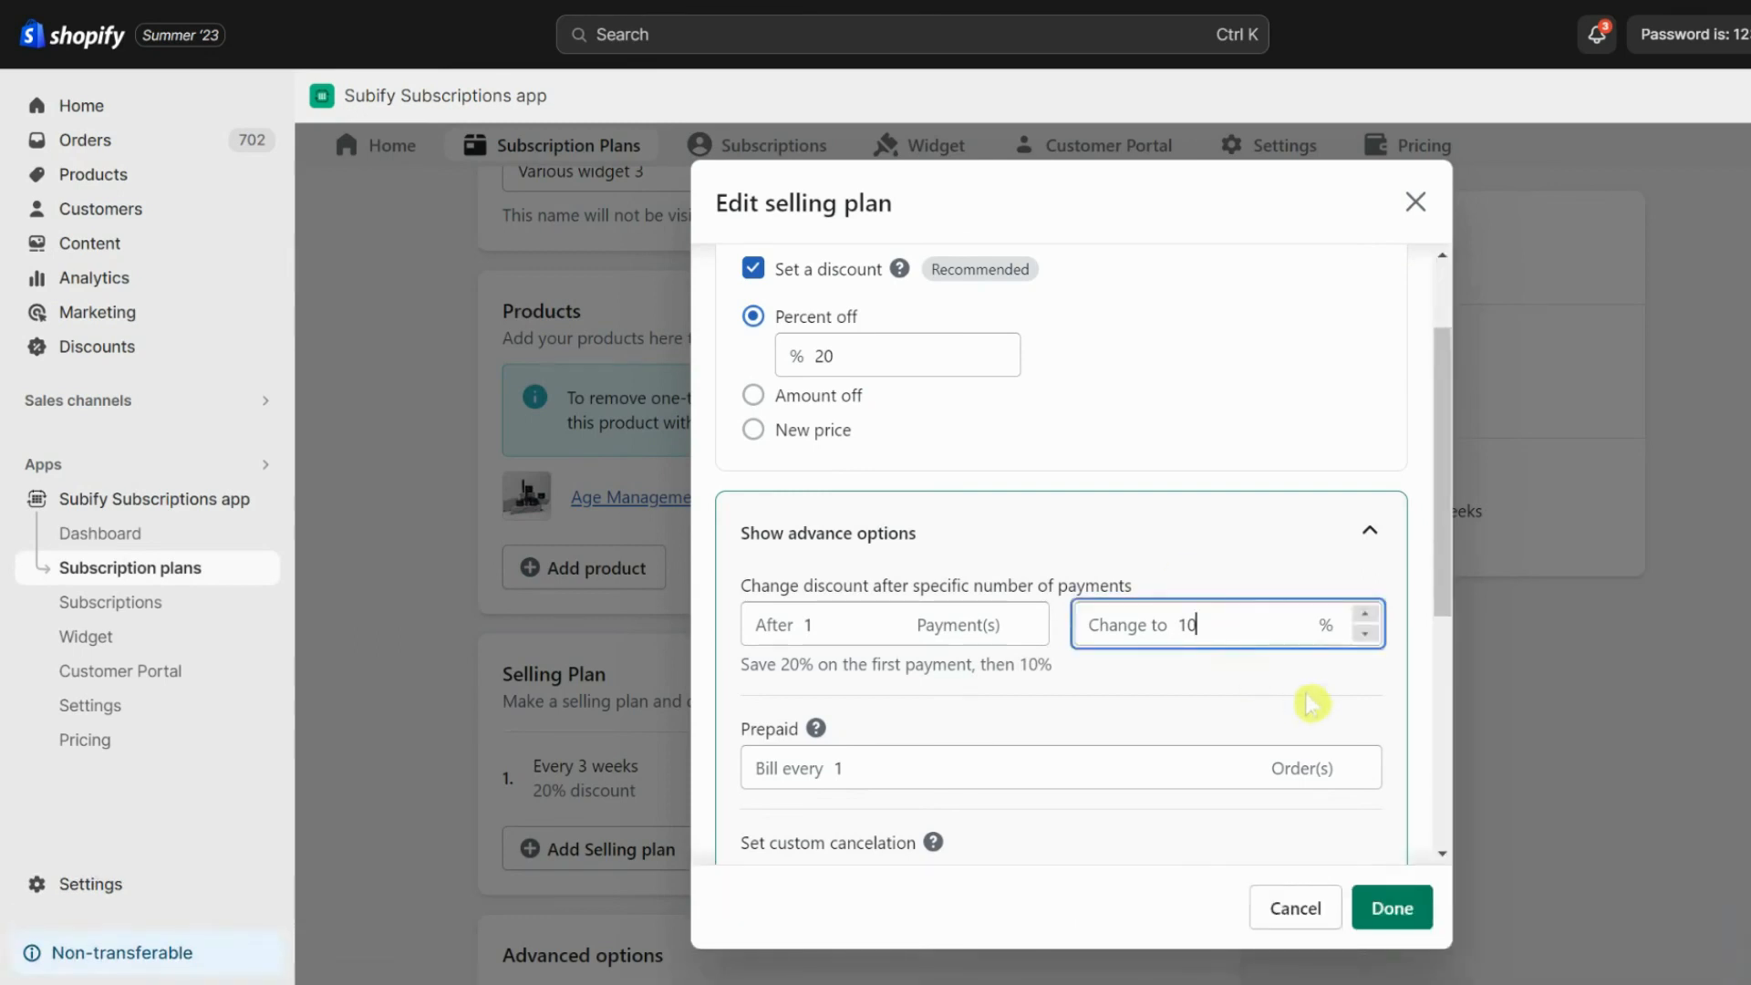
pyautogui.scroll(-4, 1359, 693)
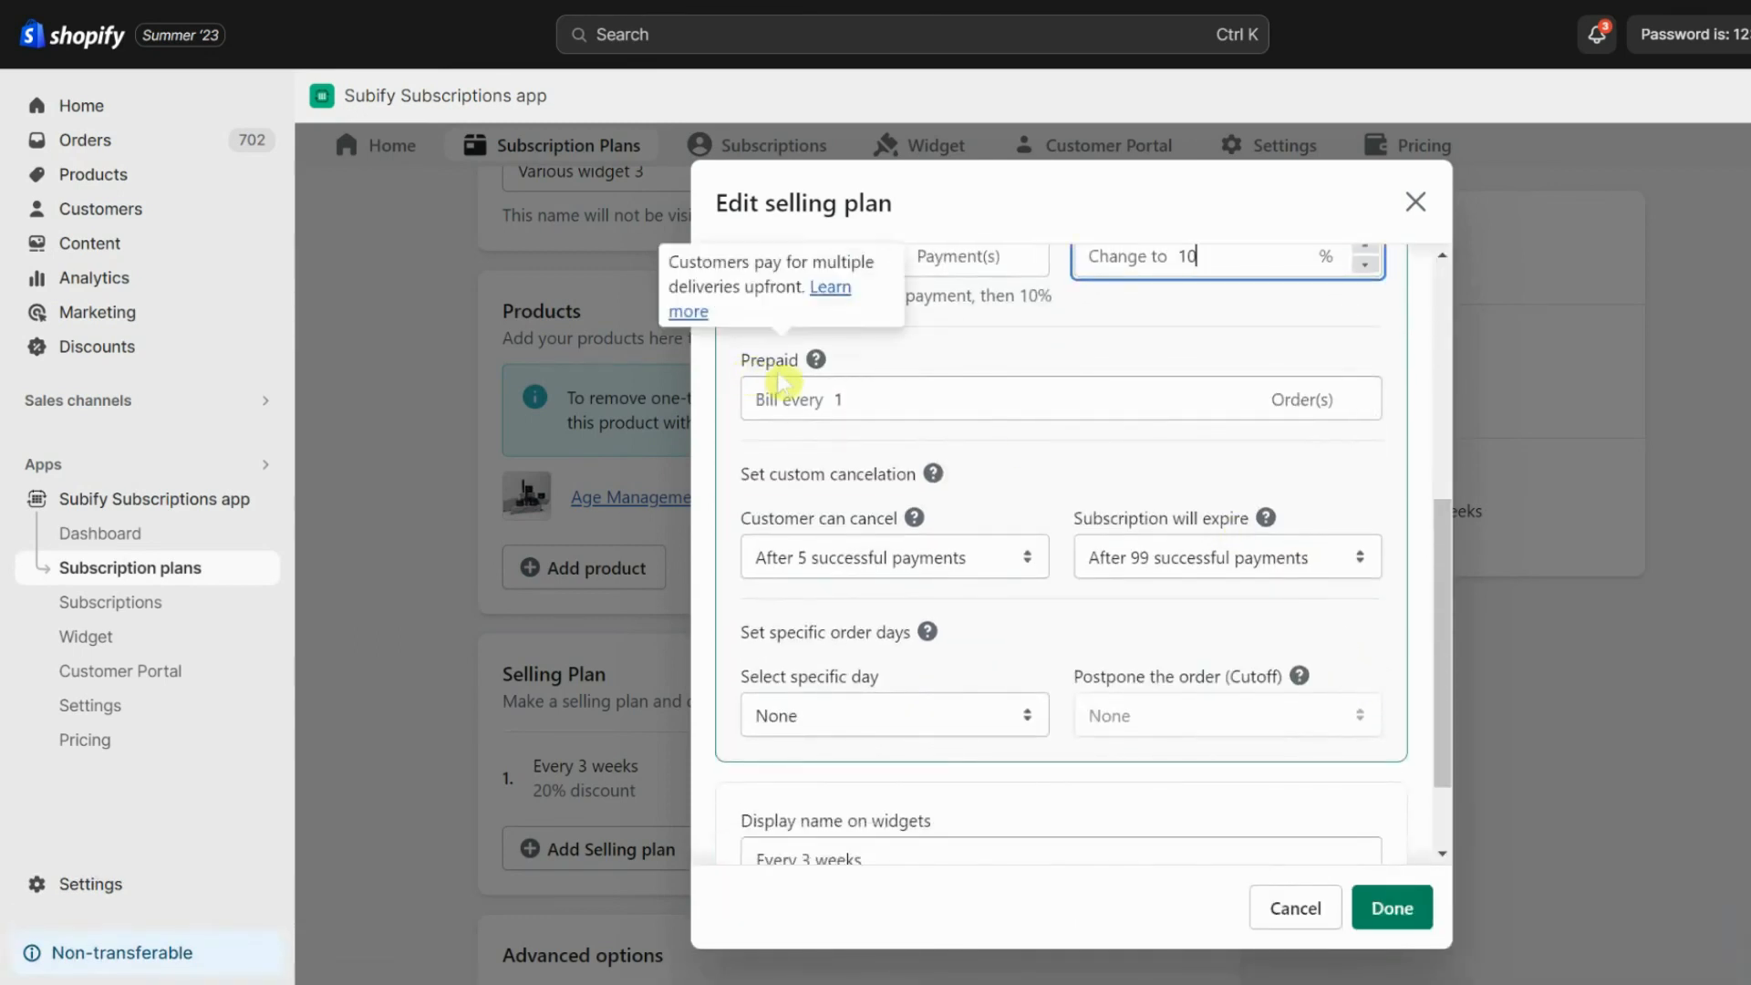
pyautogui.click(1364, 392)
pyautogui.click(1364, 392)
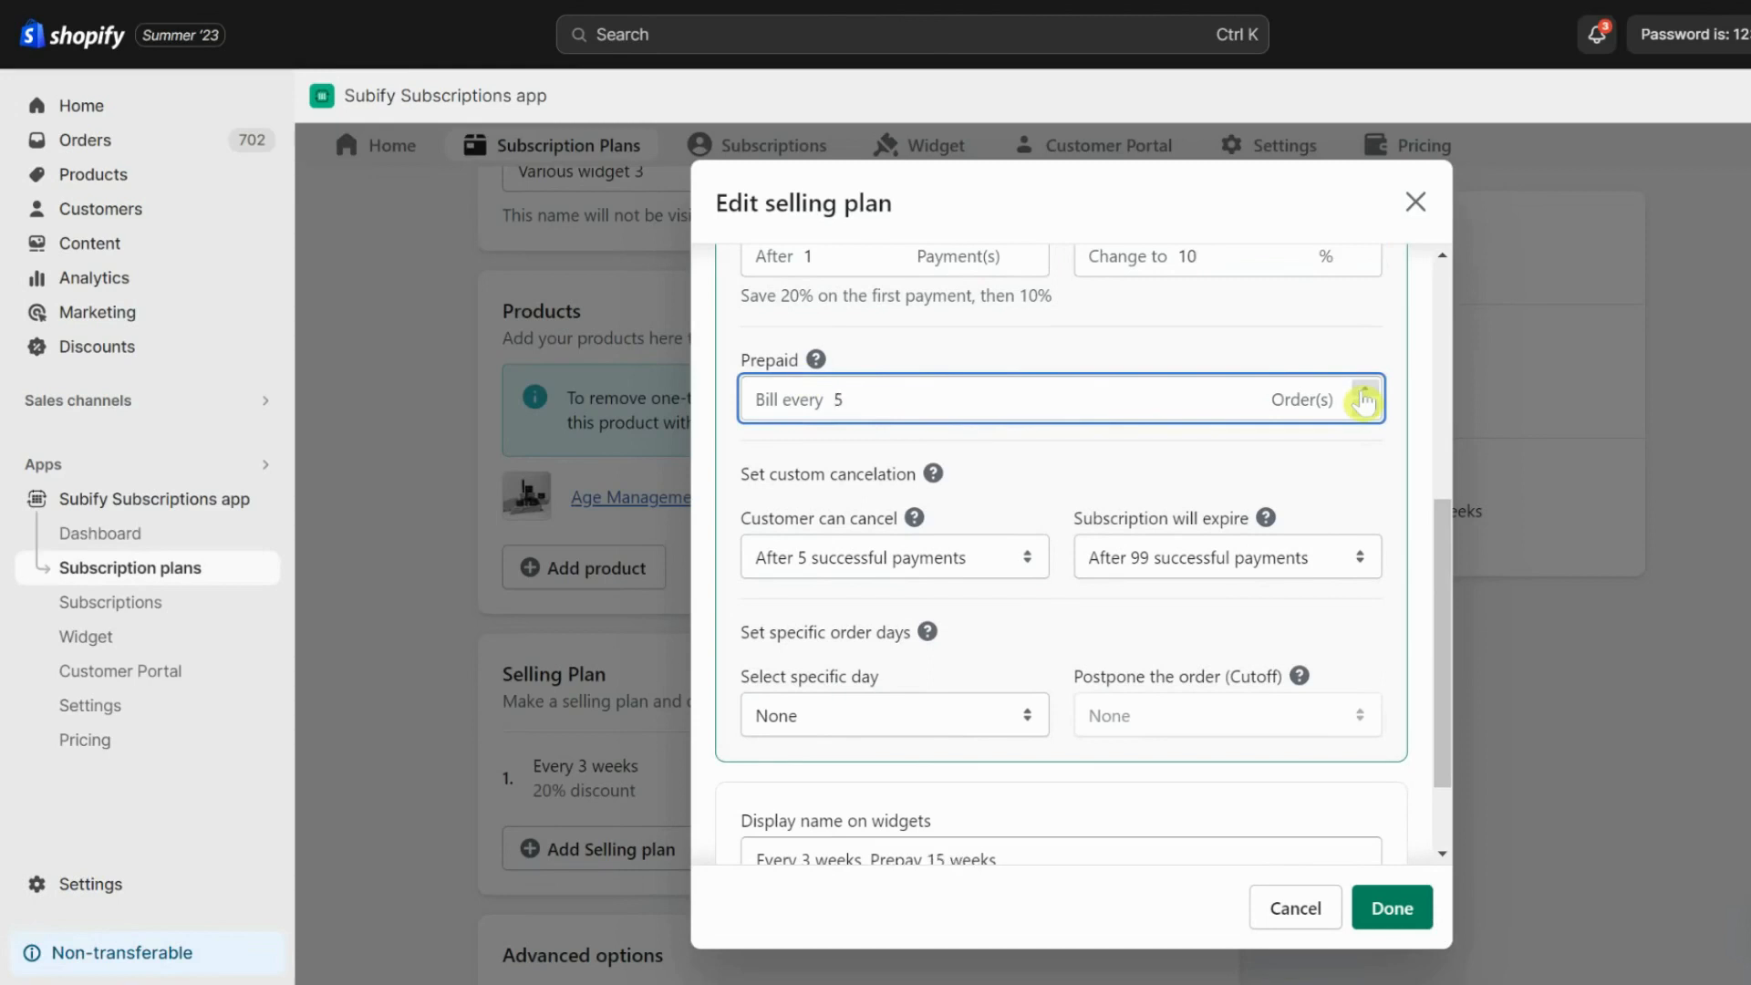
# - Allow customers to cancel after 2 successful payments and make the subscription expire after 2 successful payments
pyautogui.scroll(-2, 1242, 776)
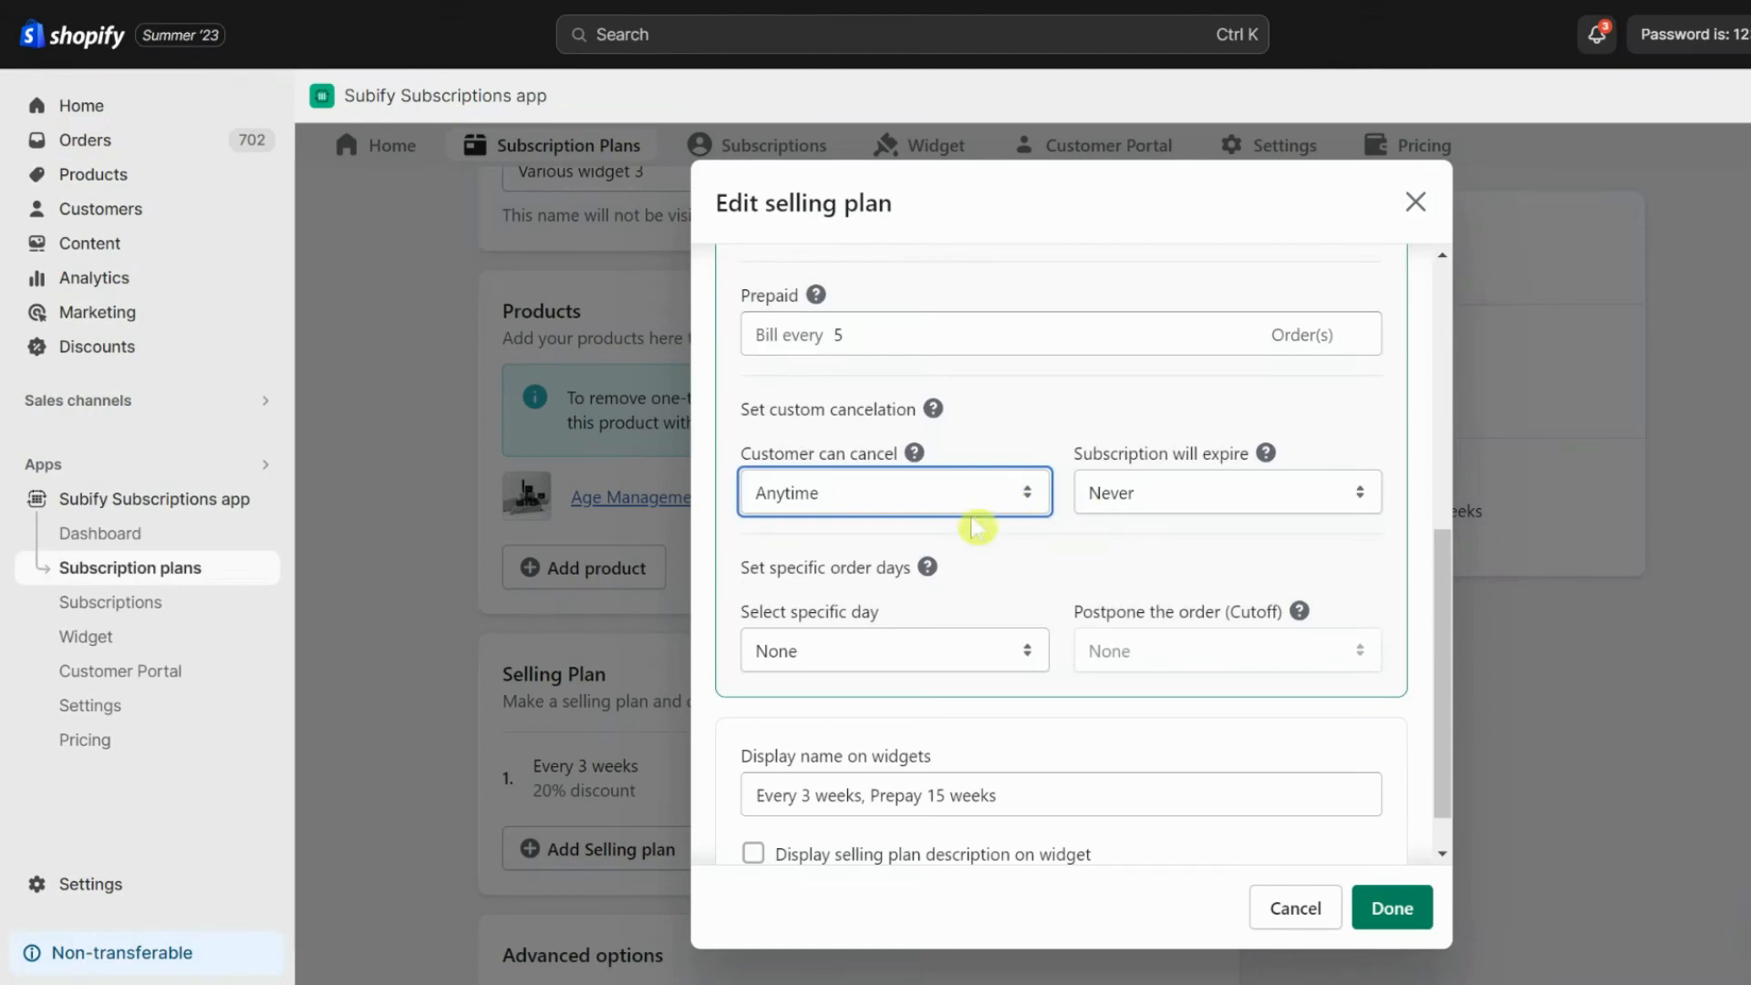
pyautogui.click(975, 553)
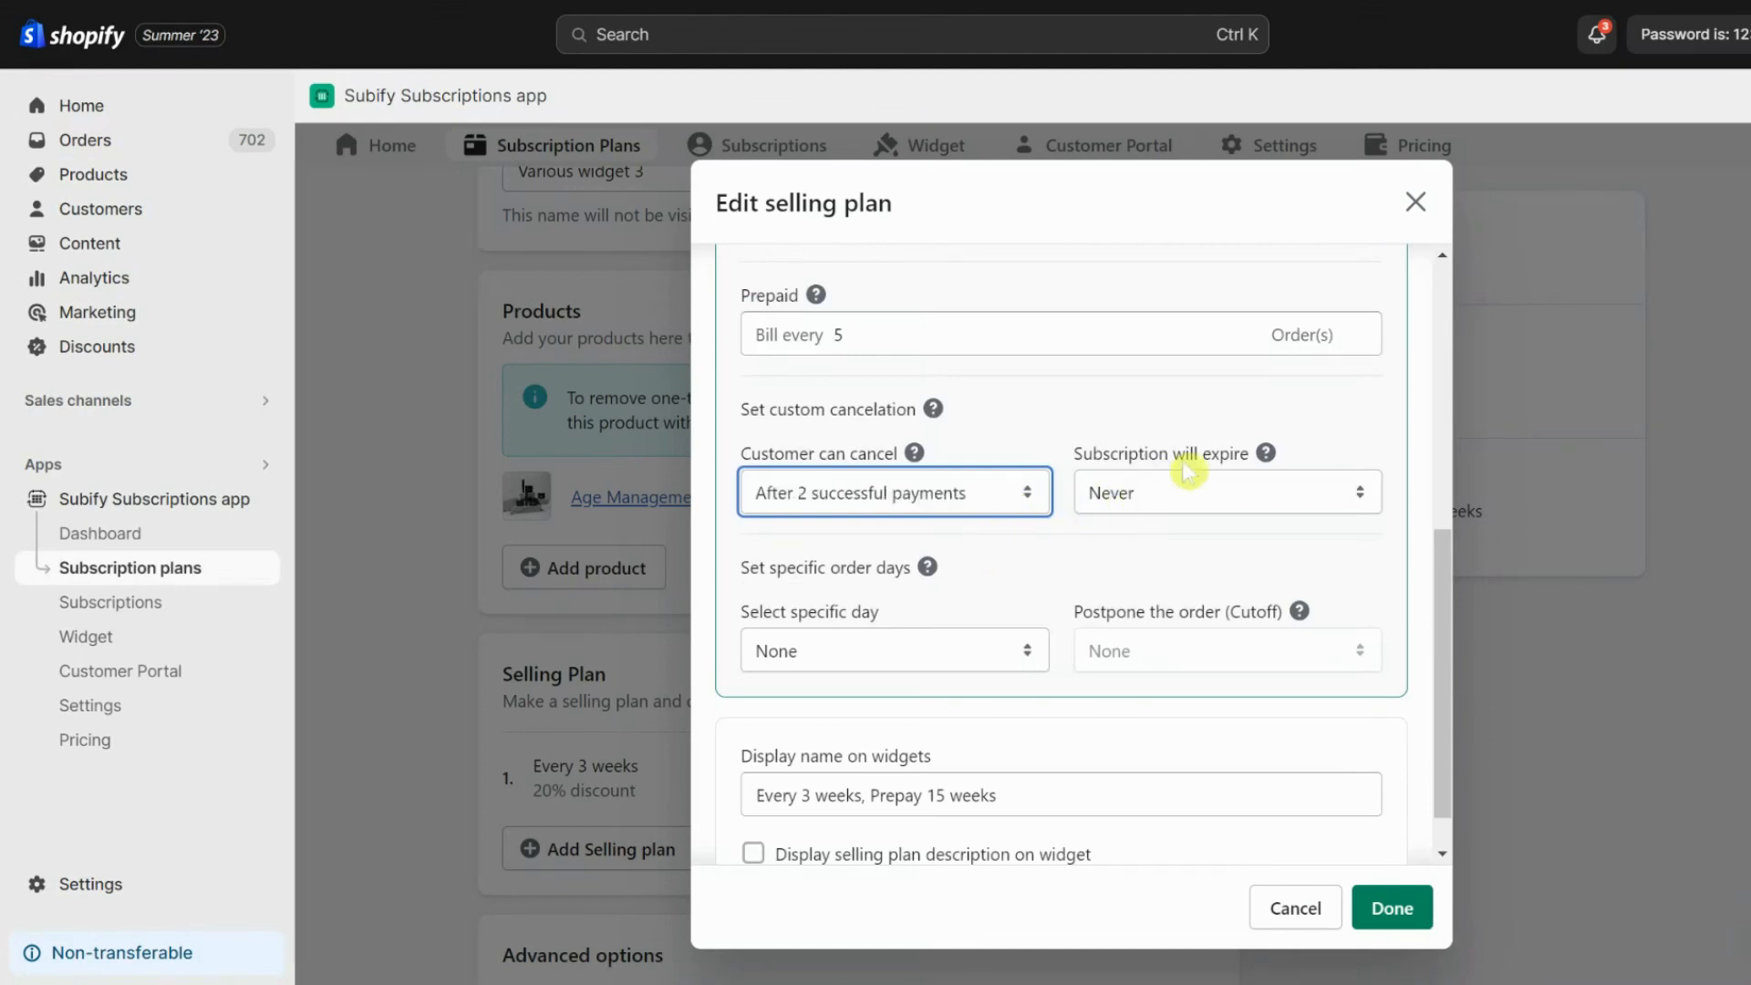
pyautogui.click(1257, 507)
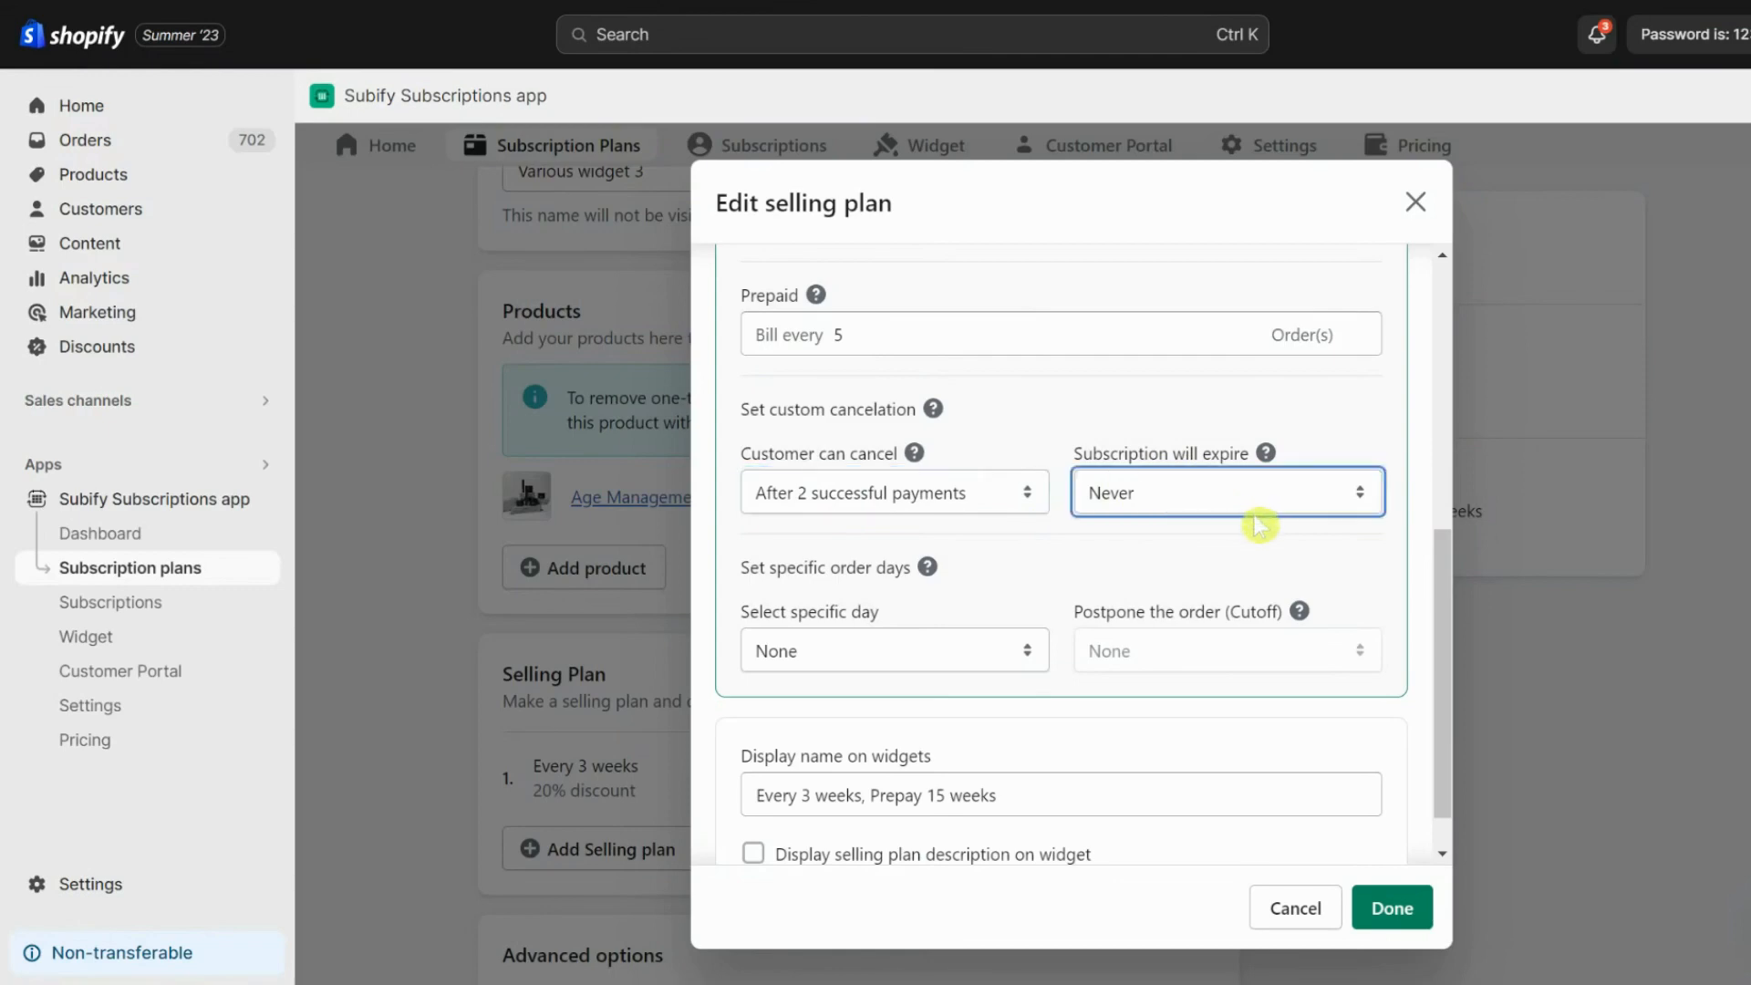
pyautogui.click(1277, 574)
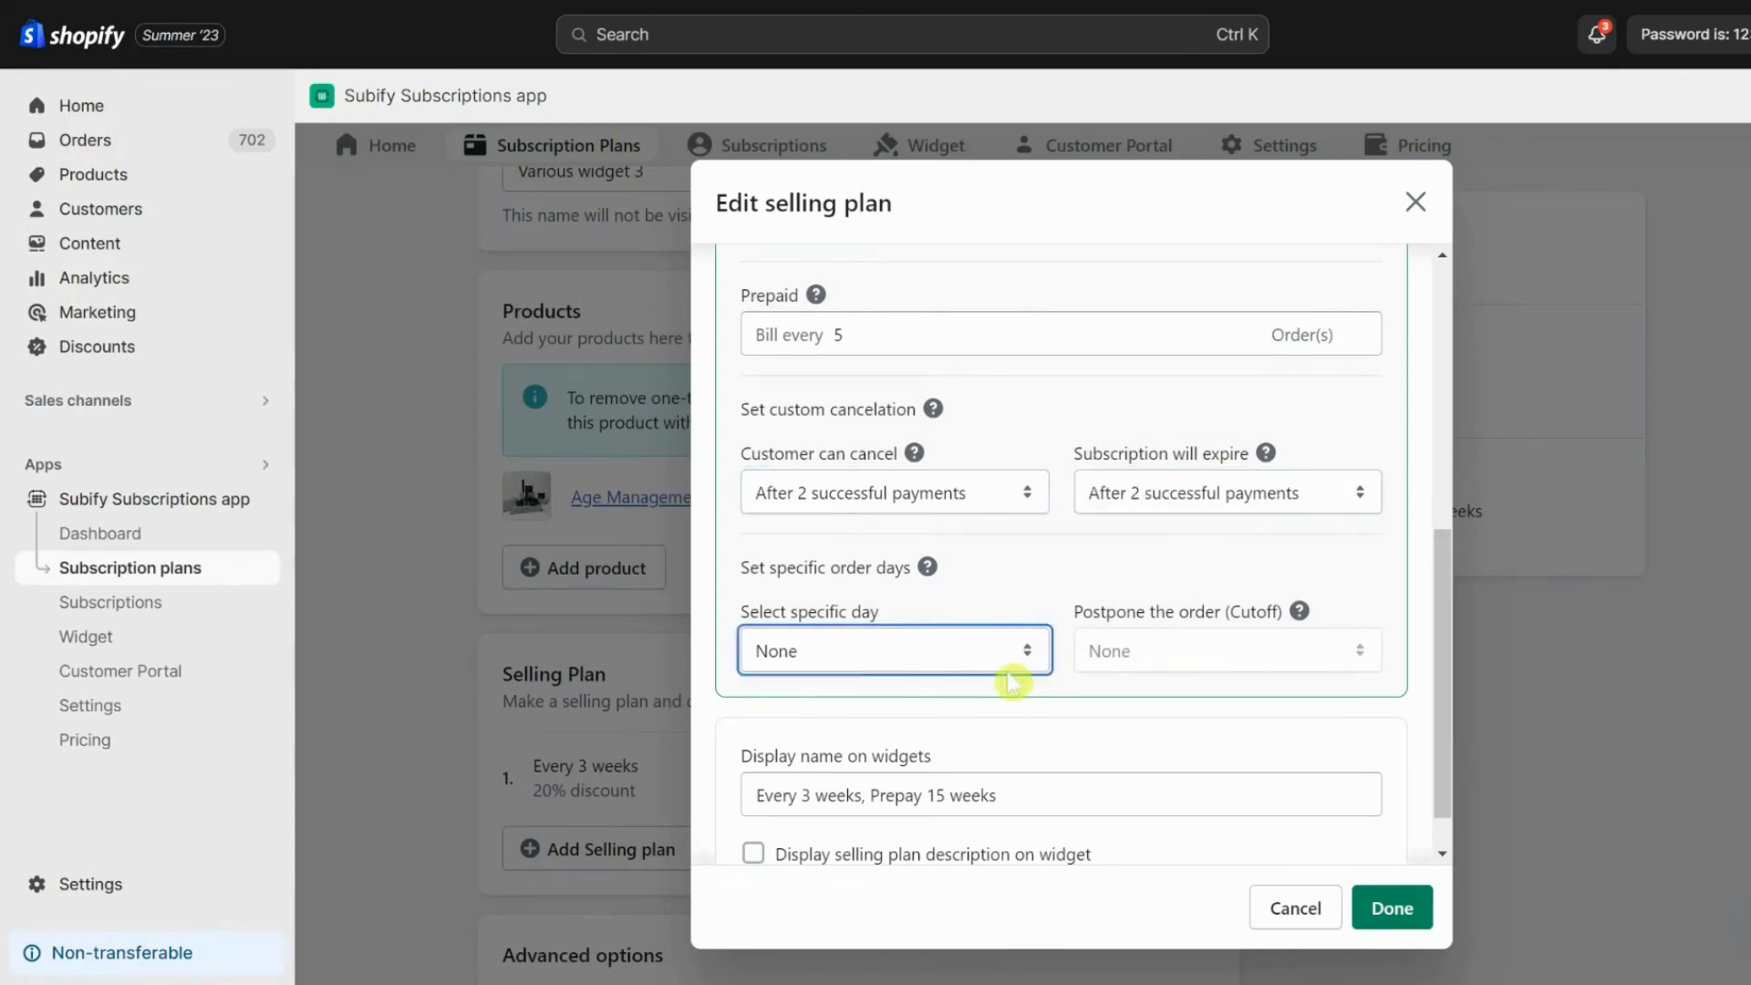
# - Set the selling plan's specific order day to Tuesday and choose a cutoff for postponing the order
pyautogui.click(996, 730)
pyautogui.click(1226, 650)
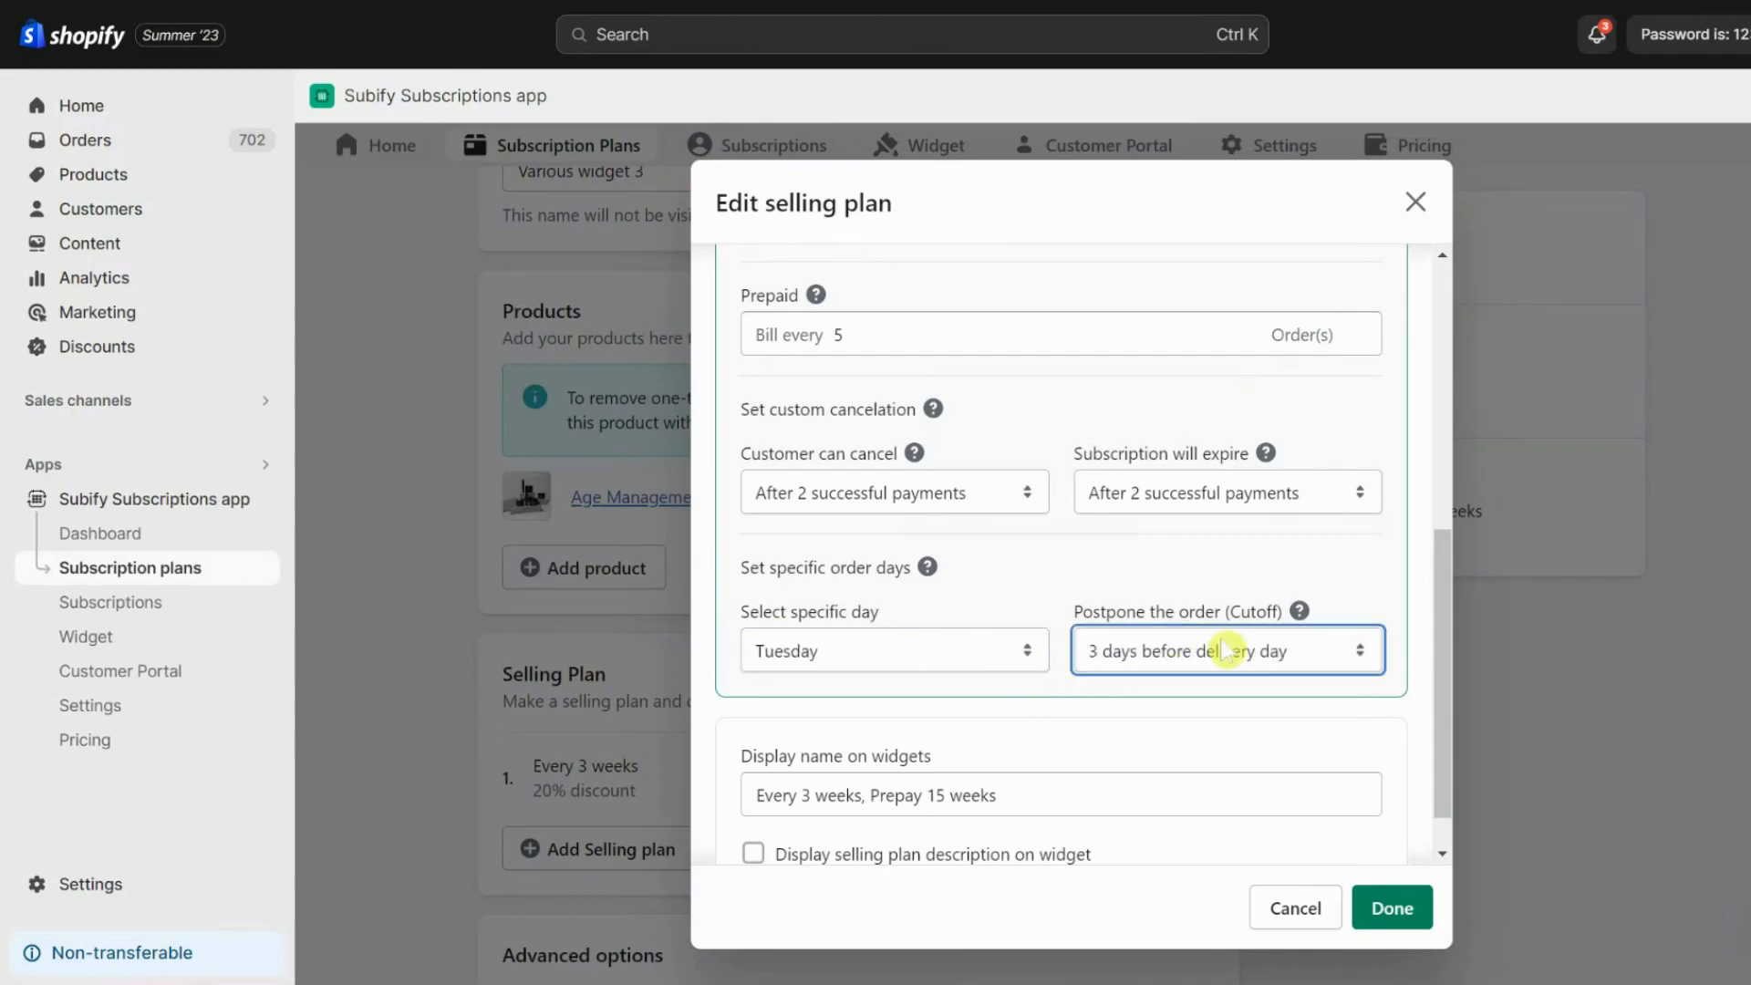
pyautogui.click(1245, 786)
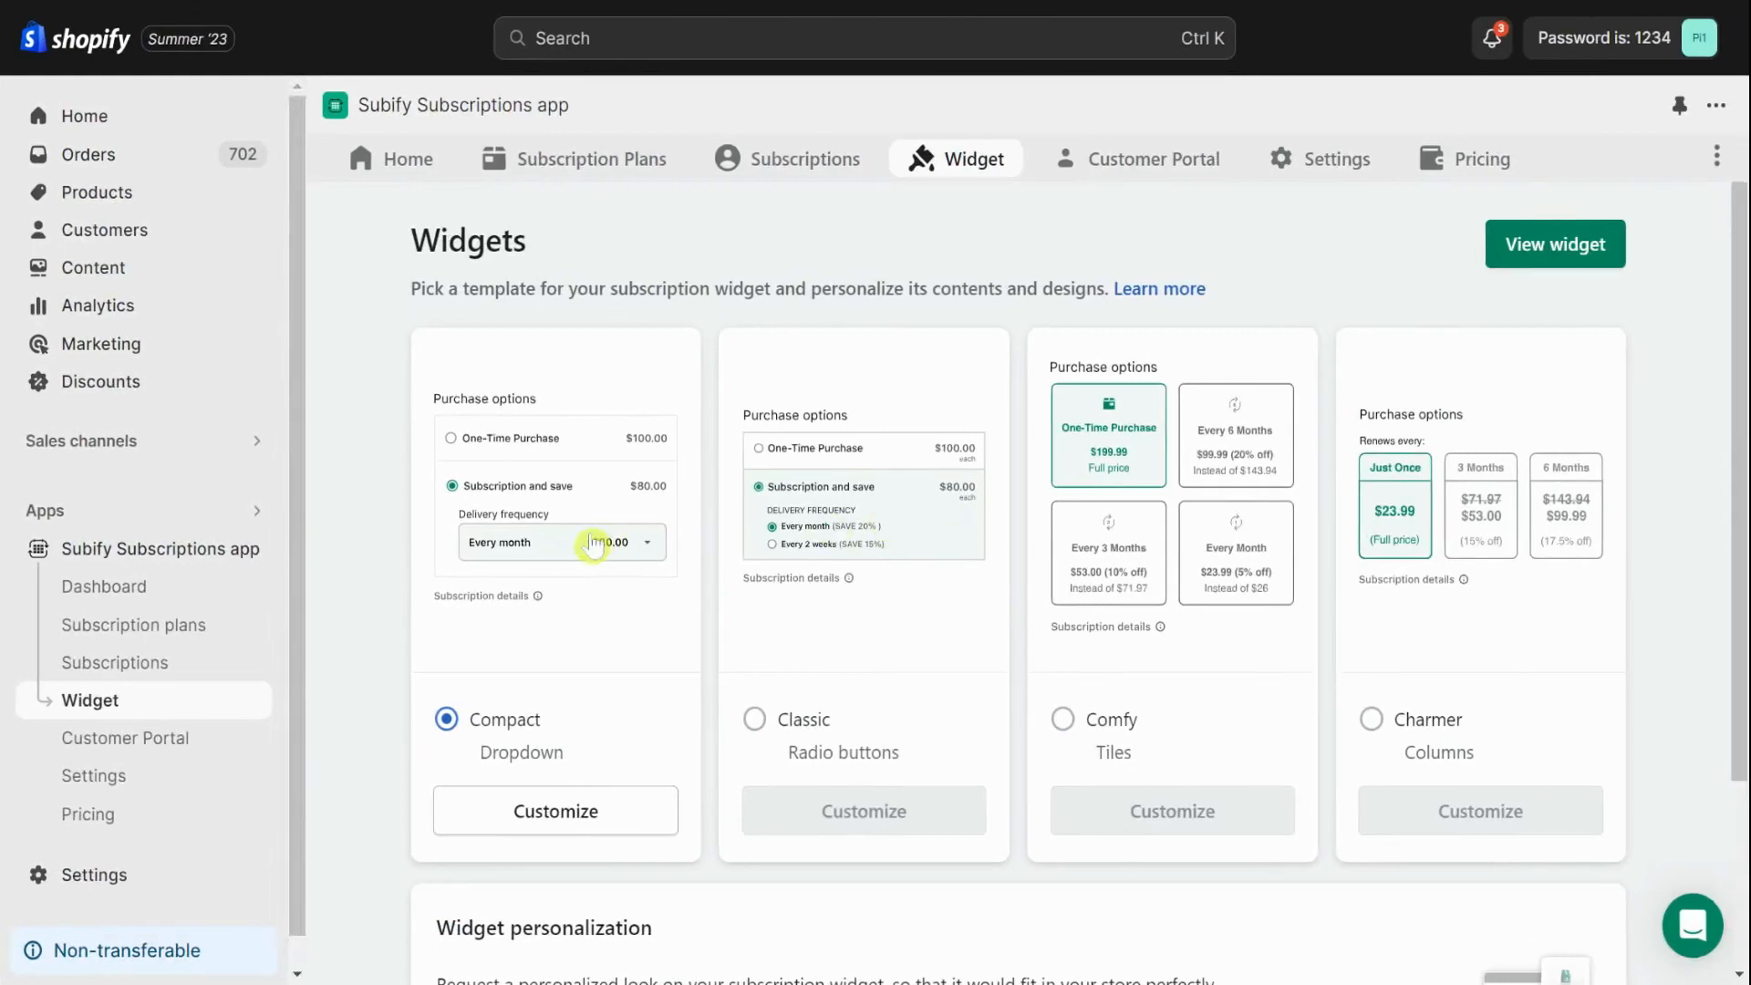
# - Review the Compact widget's customization settings down to the advanced CSS, and return to the widget templates
pyautogui.click(564, 813)
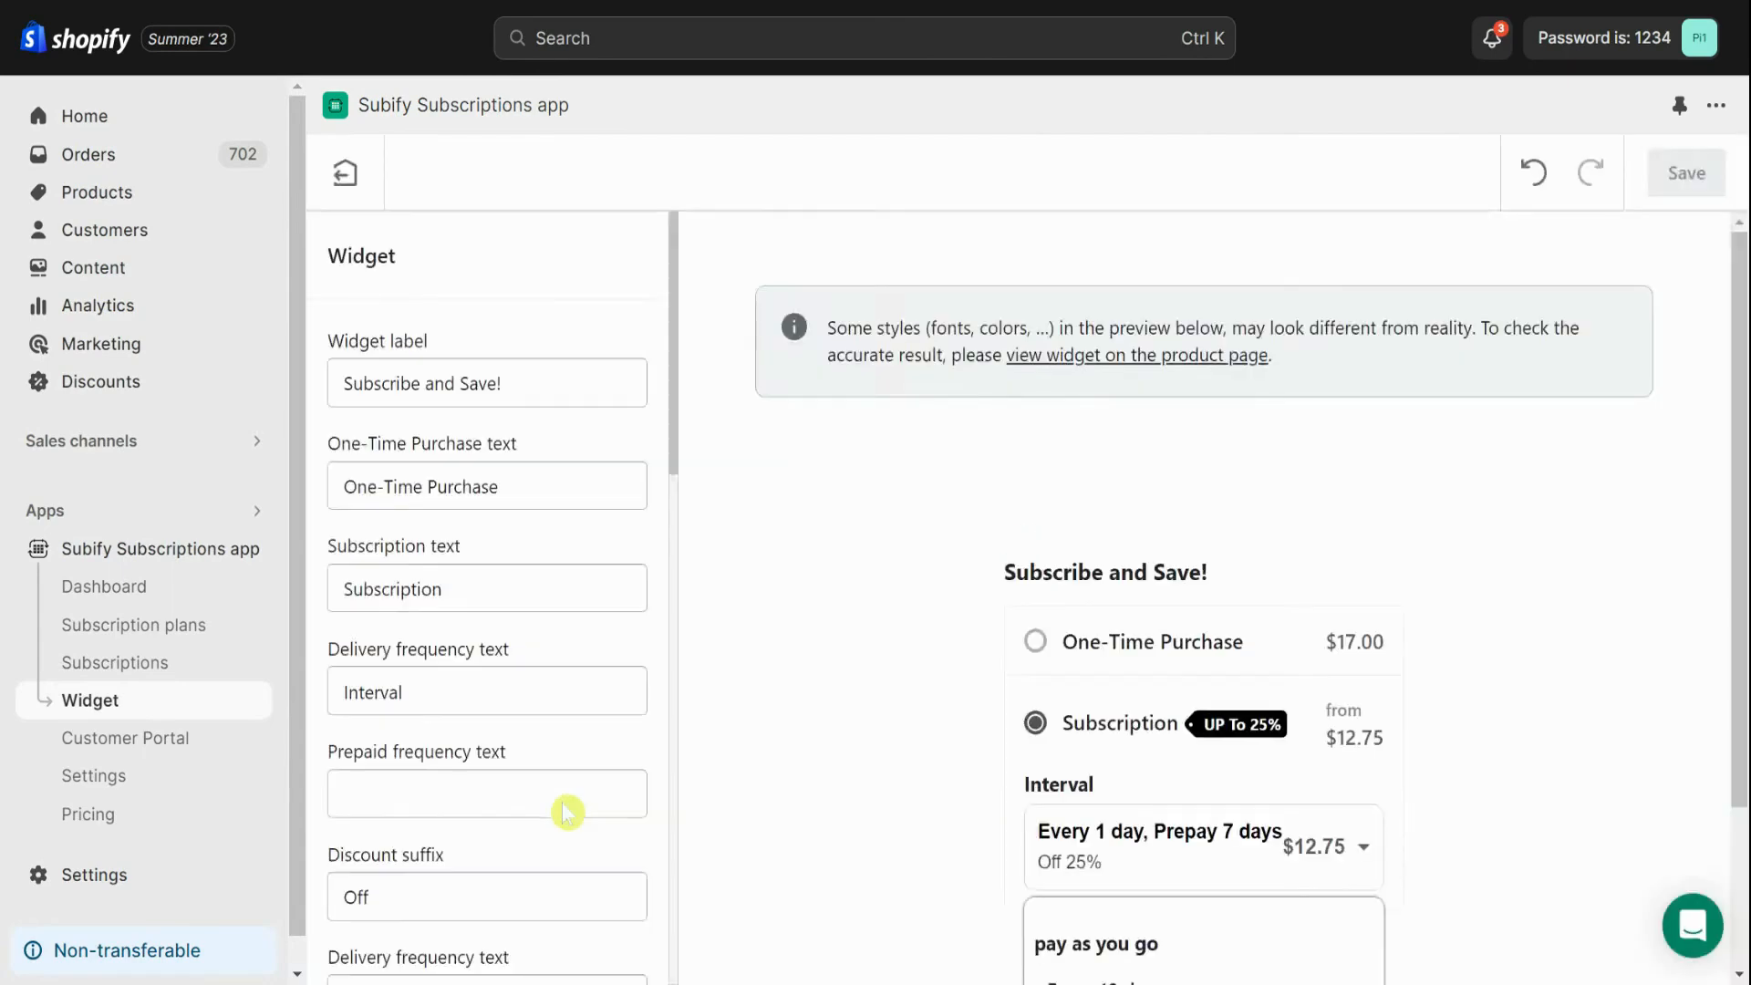
pyautogui.scroll(-15, 567, 812)
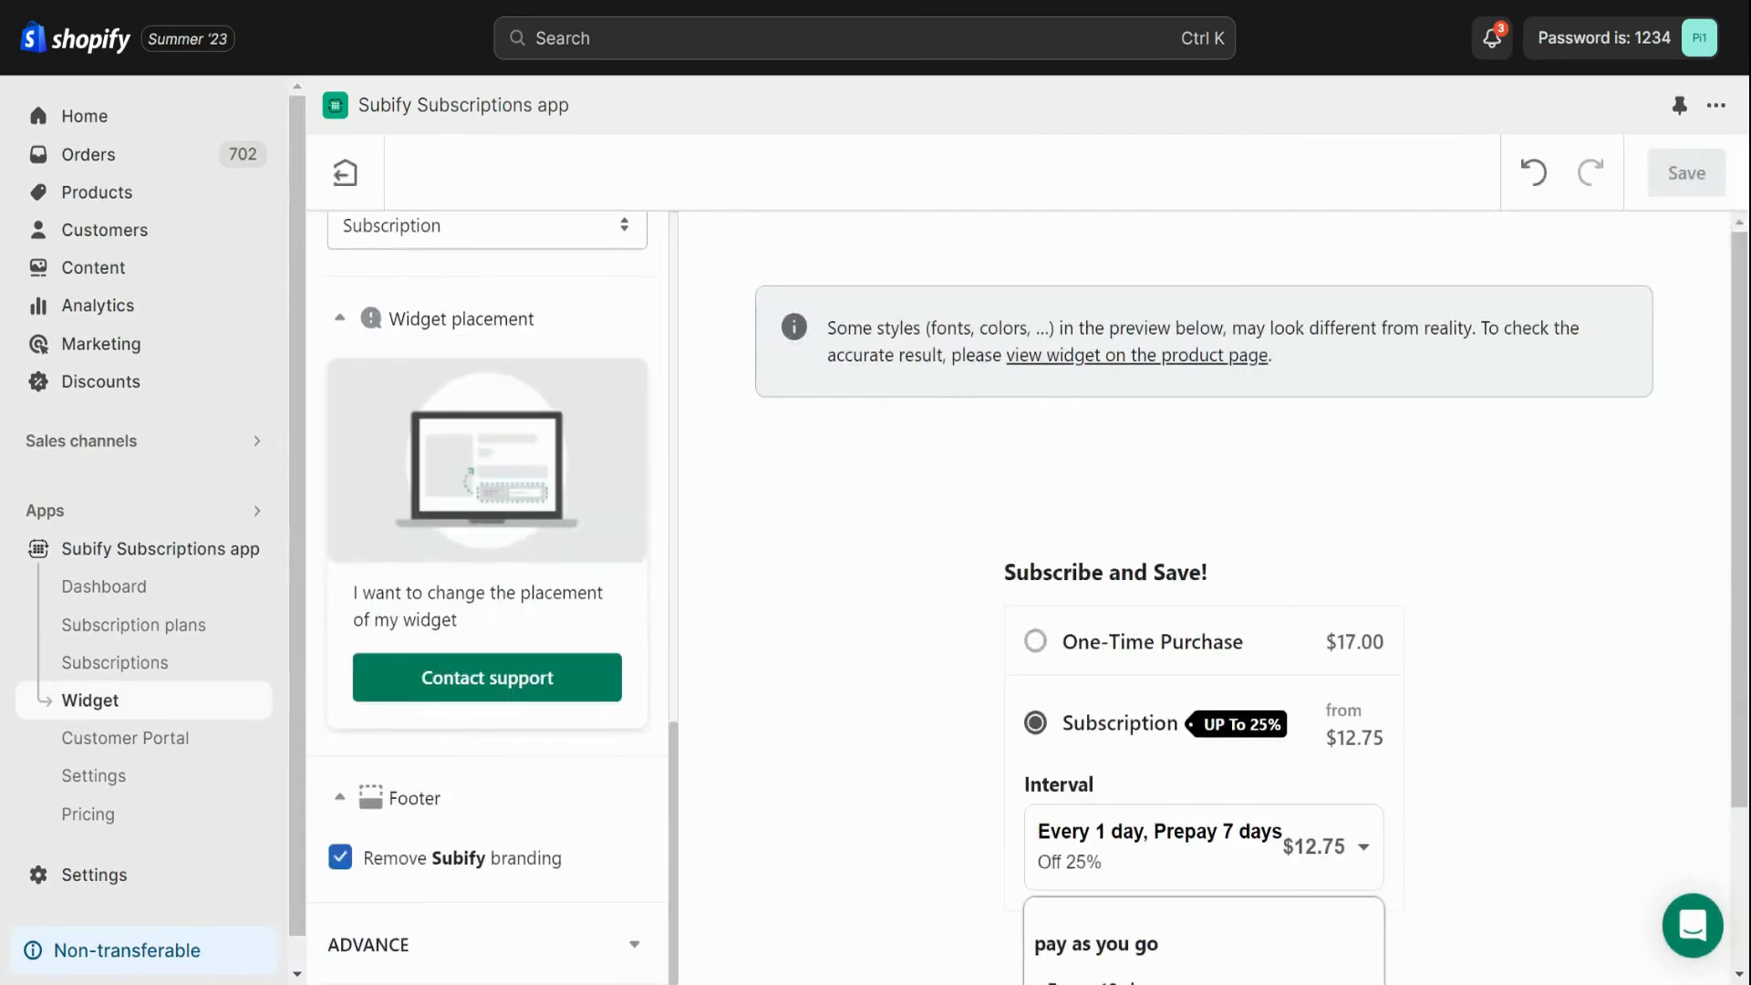
pyautogui.click(616, 949)
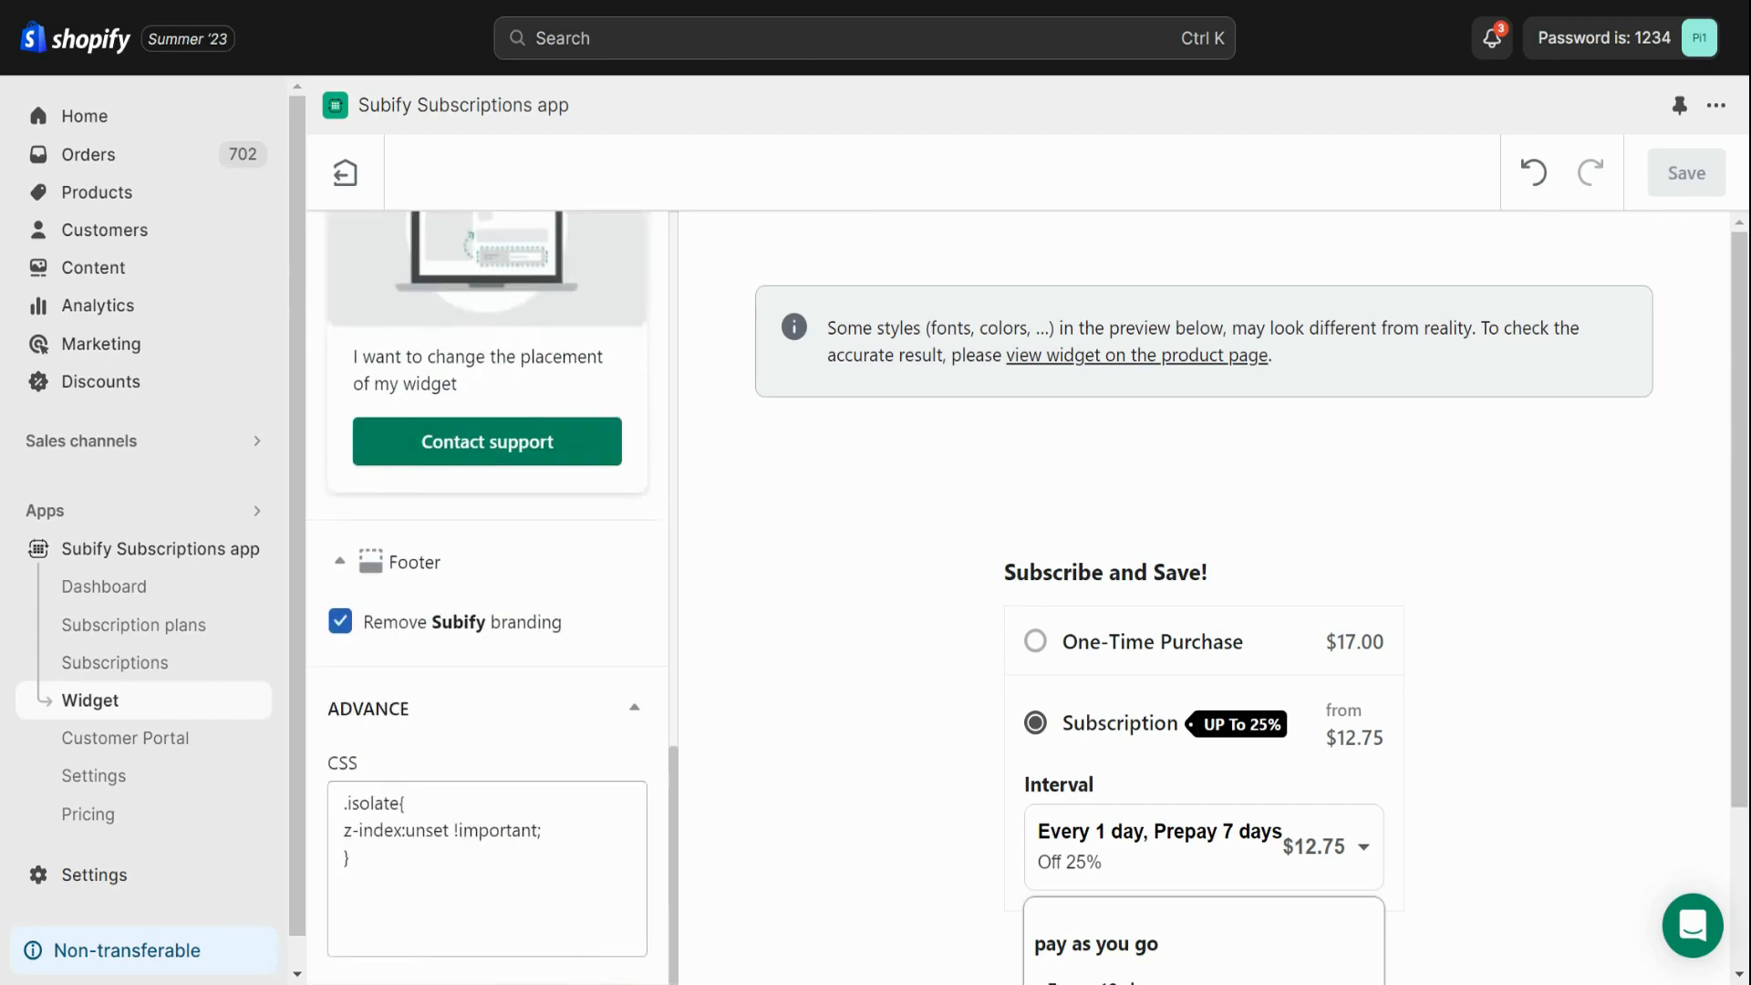
pyautogui.click(344, 187)
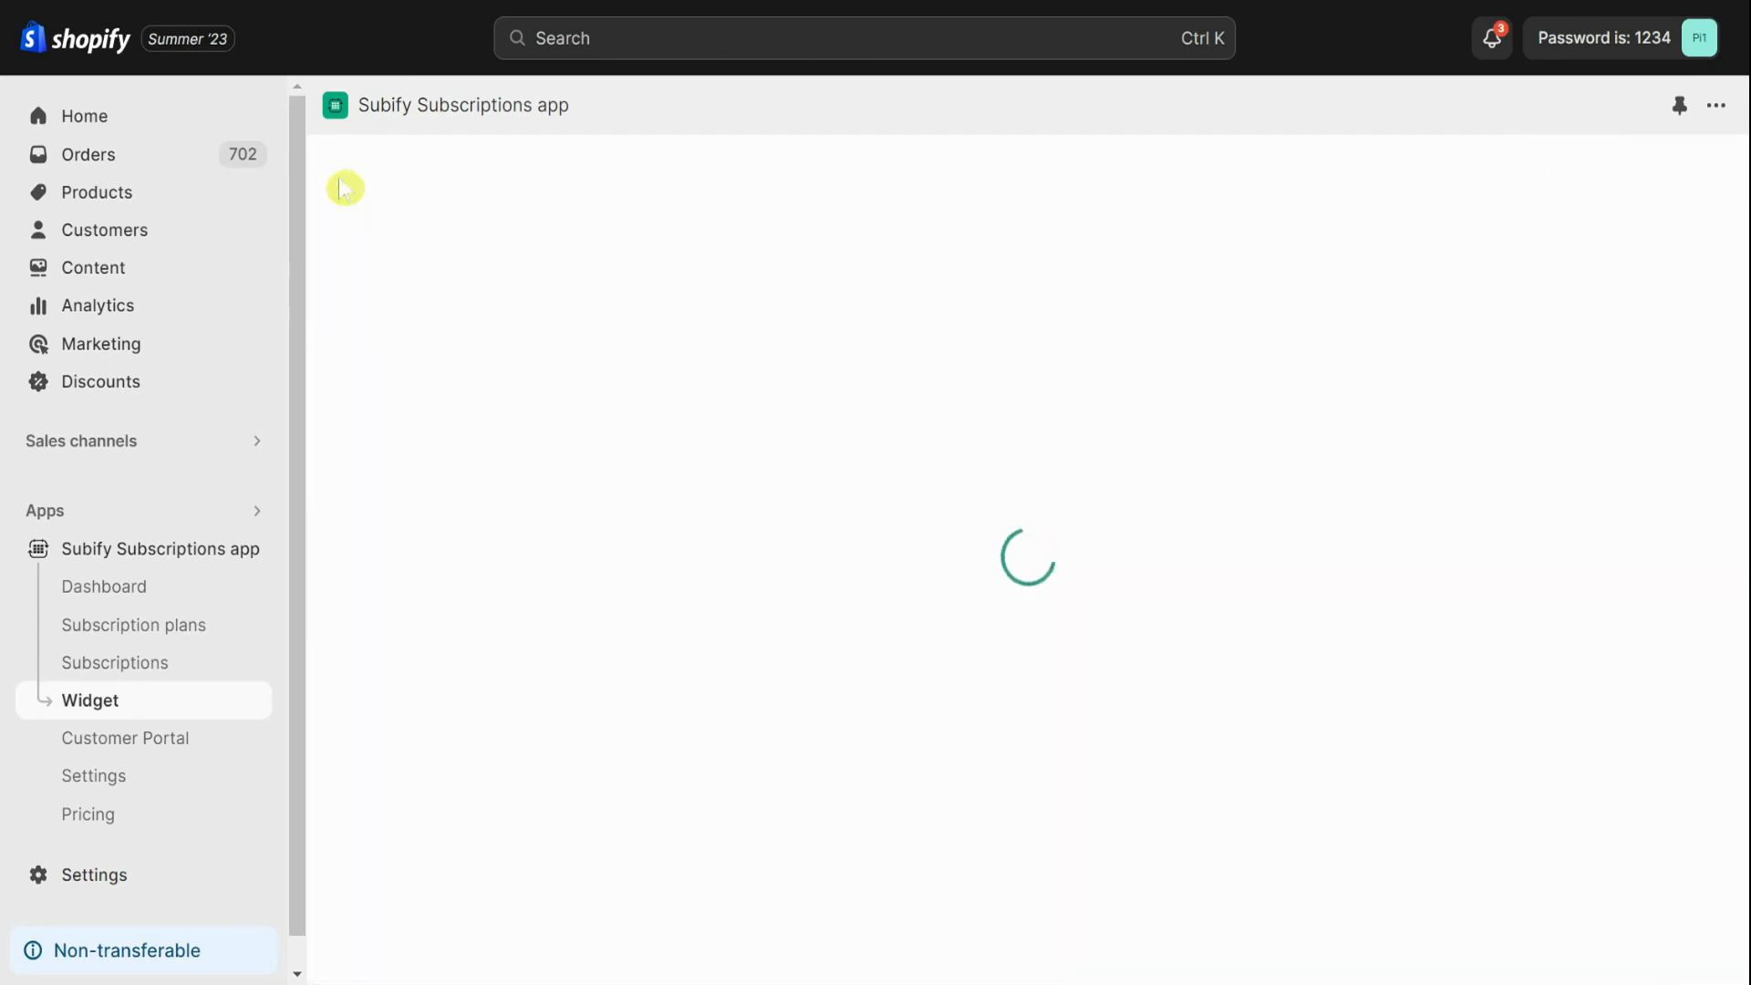
pyautogui.scroll(-1, 677, 627)
pyautogui.scroll(-2, 679, 629)
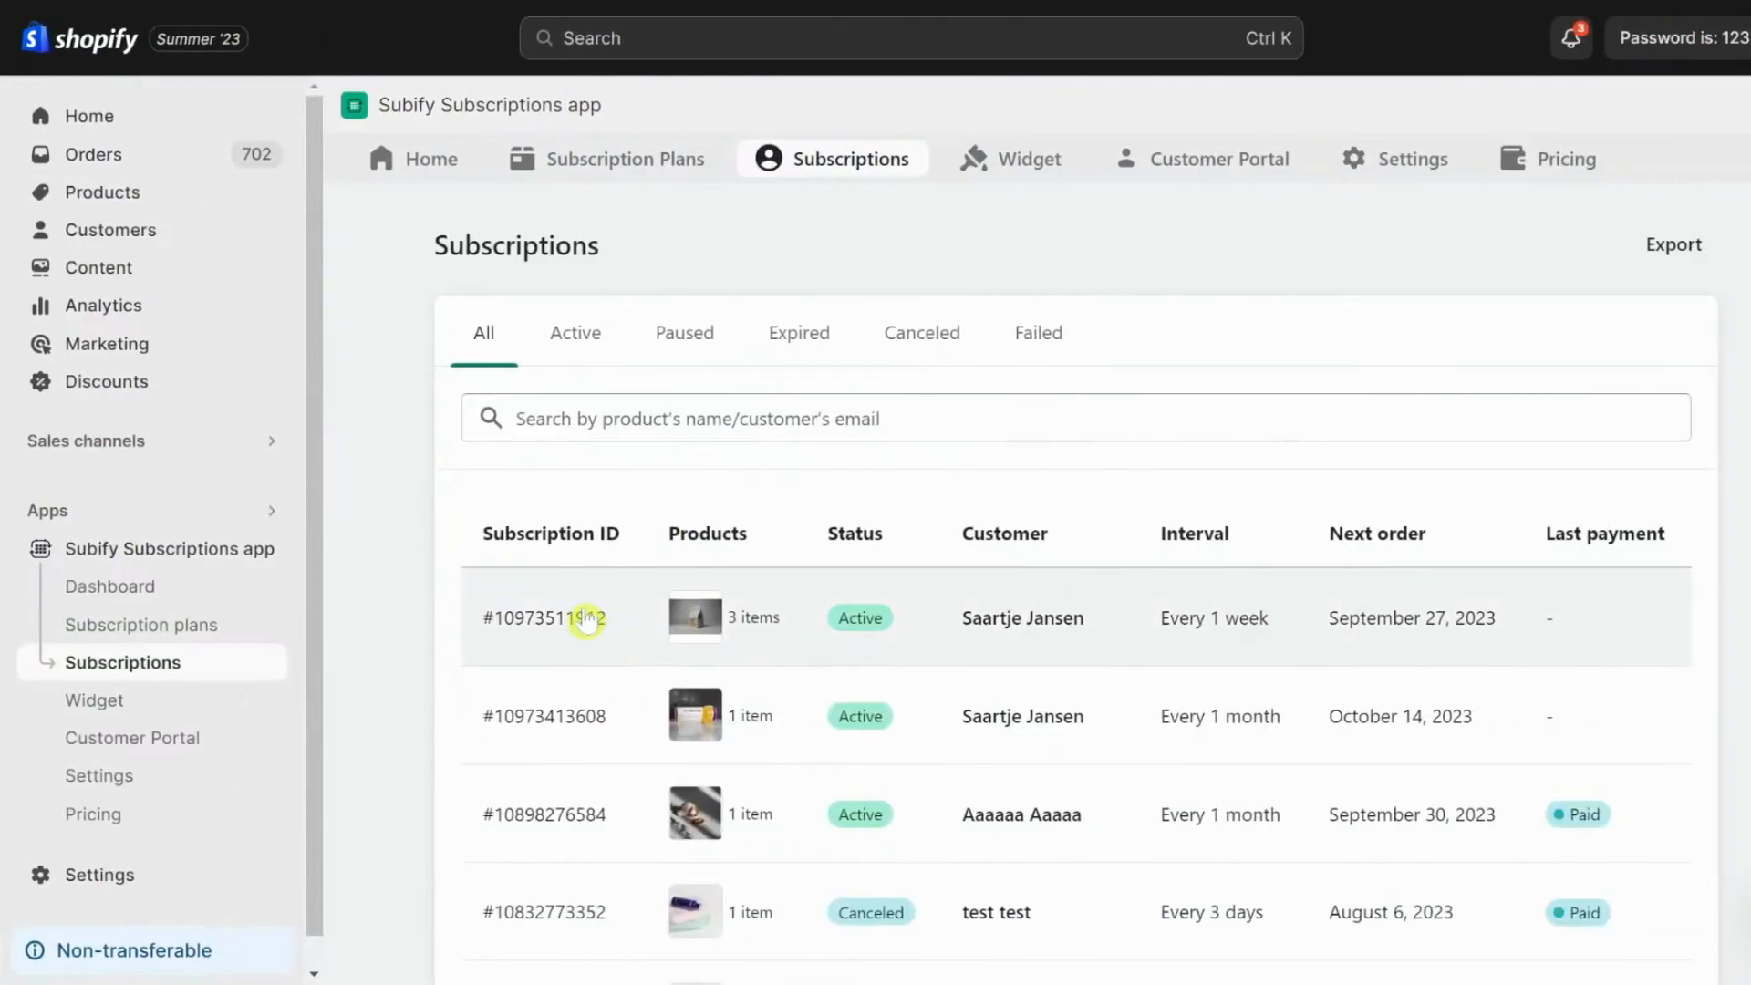
# - Open the first subscription in the list and check the rescheduling calendar for its next order without changing the date
pyautogui.click(586, 621)
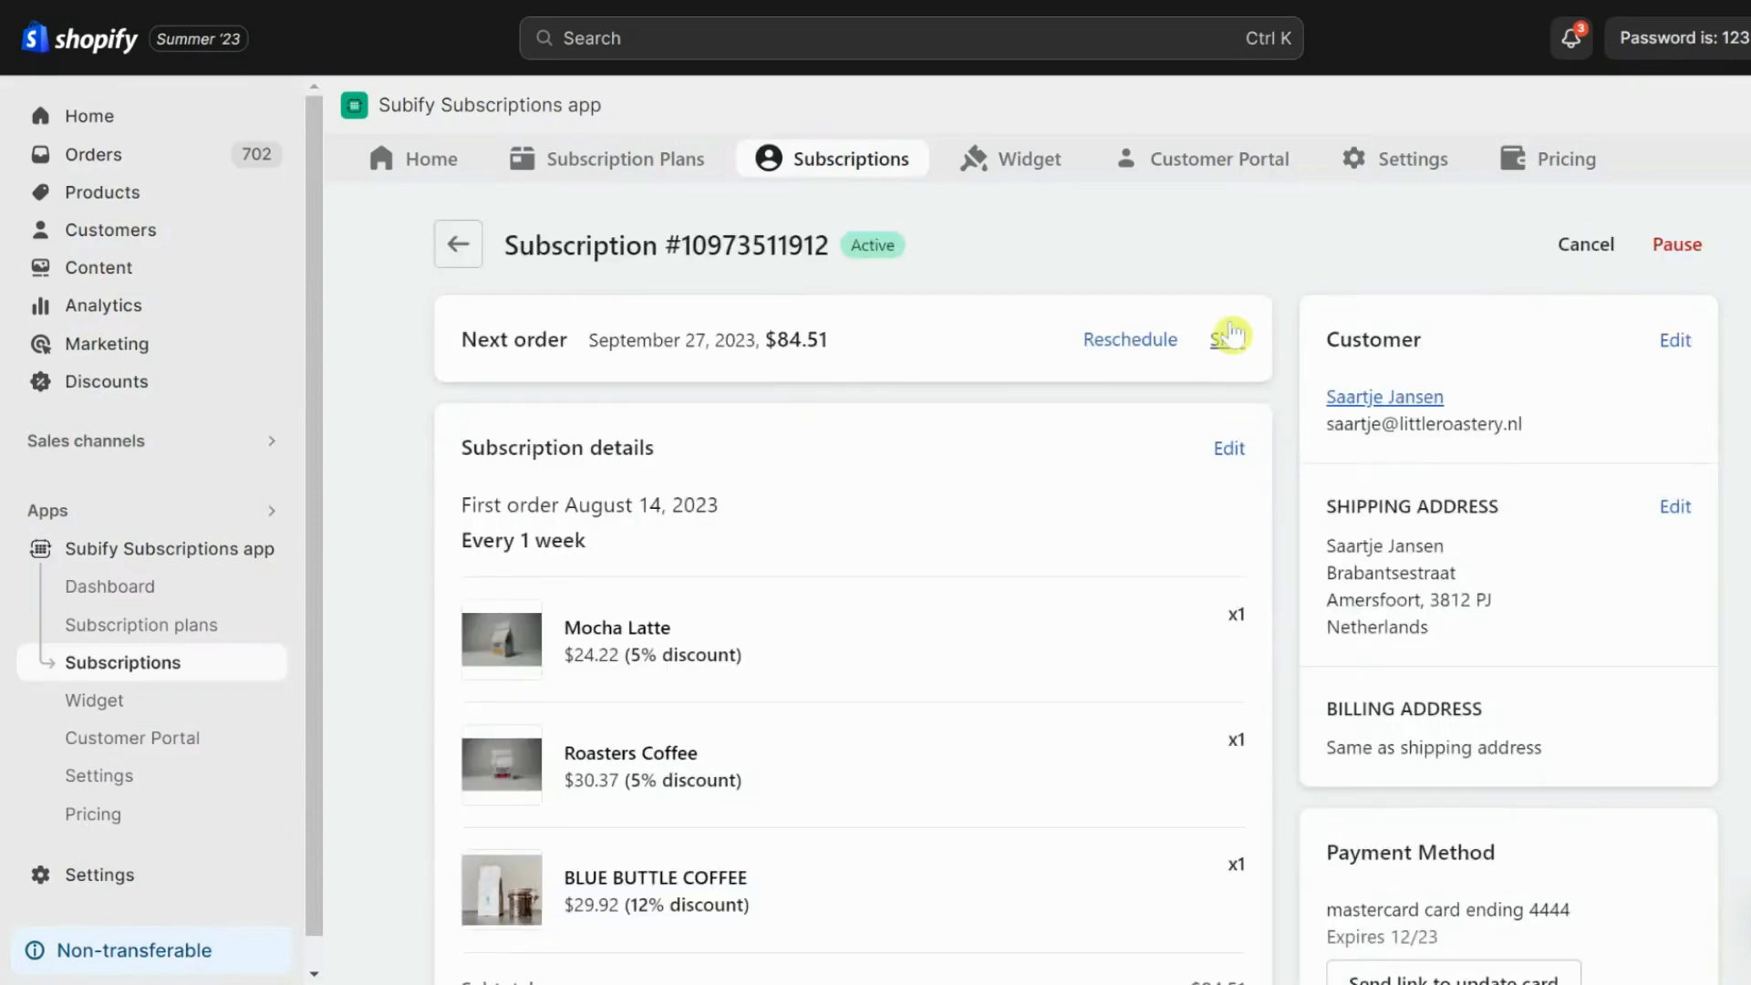
pyautogui.click(1129, 345)
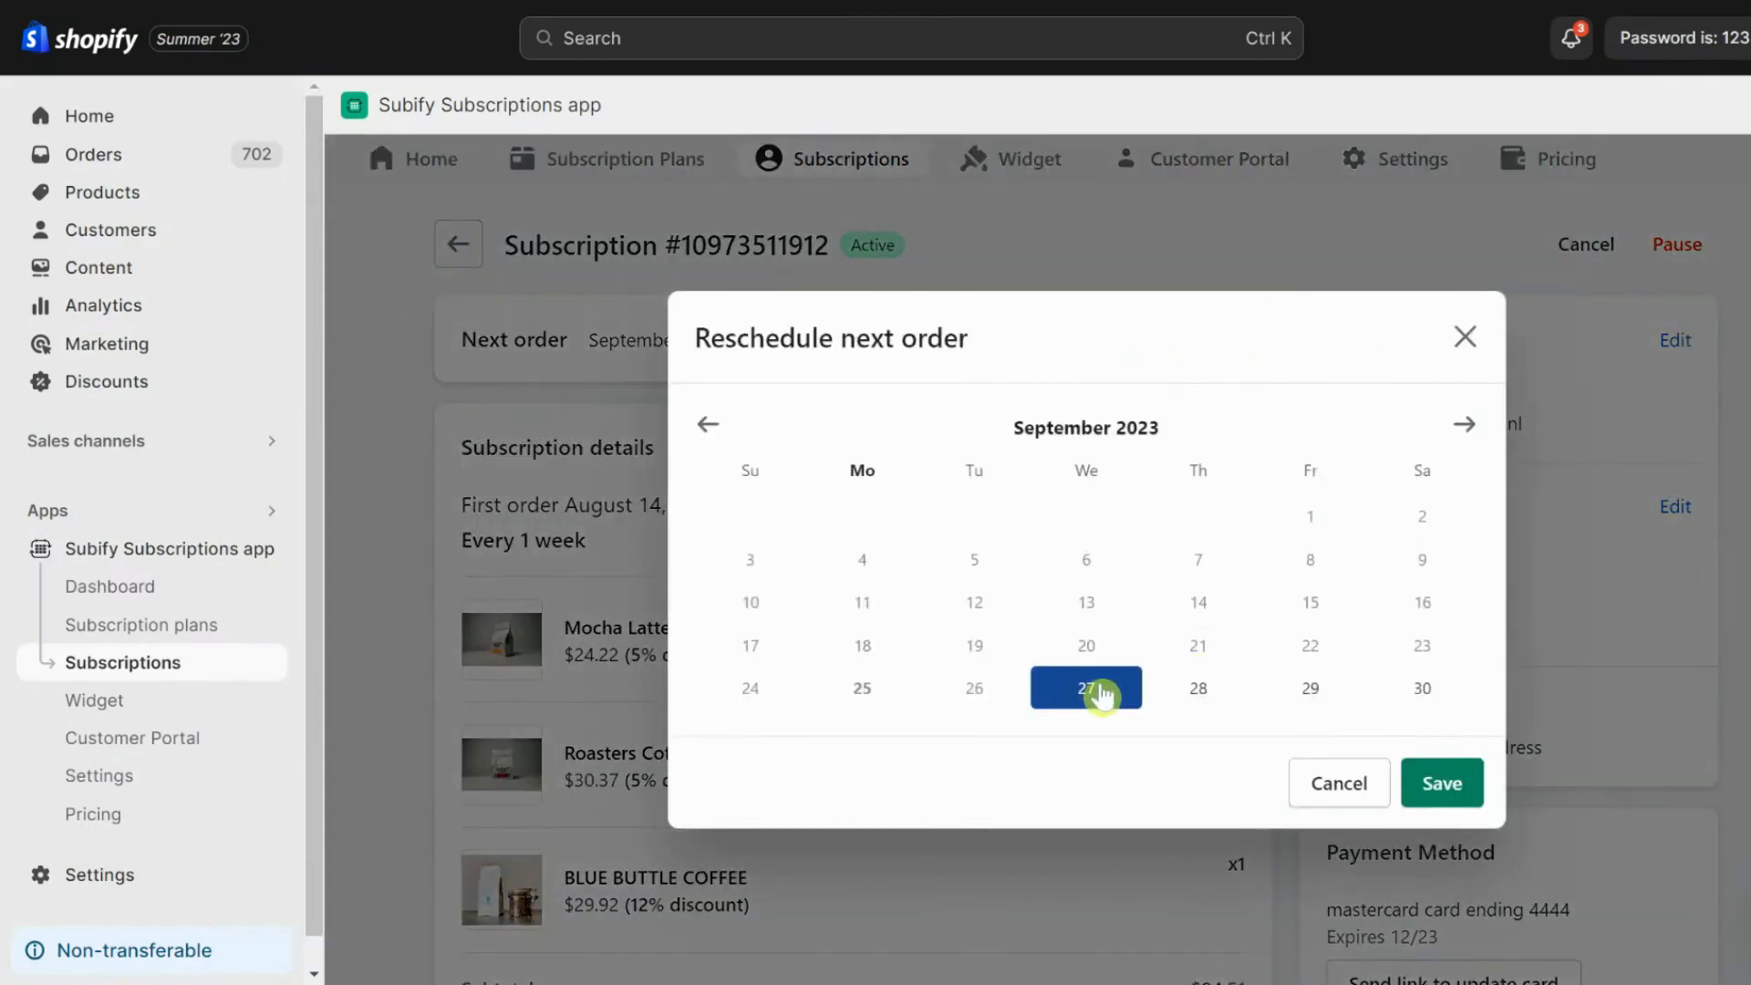
pyautogui.click(1461, 339)
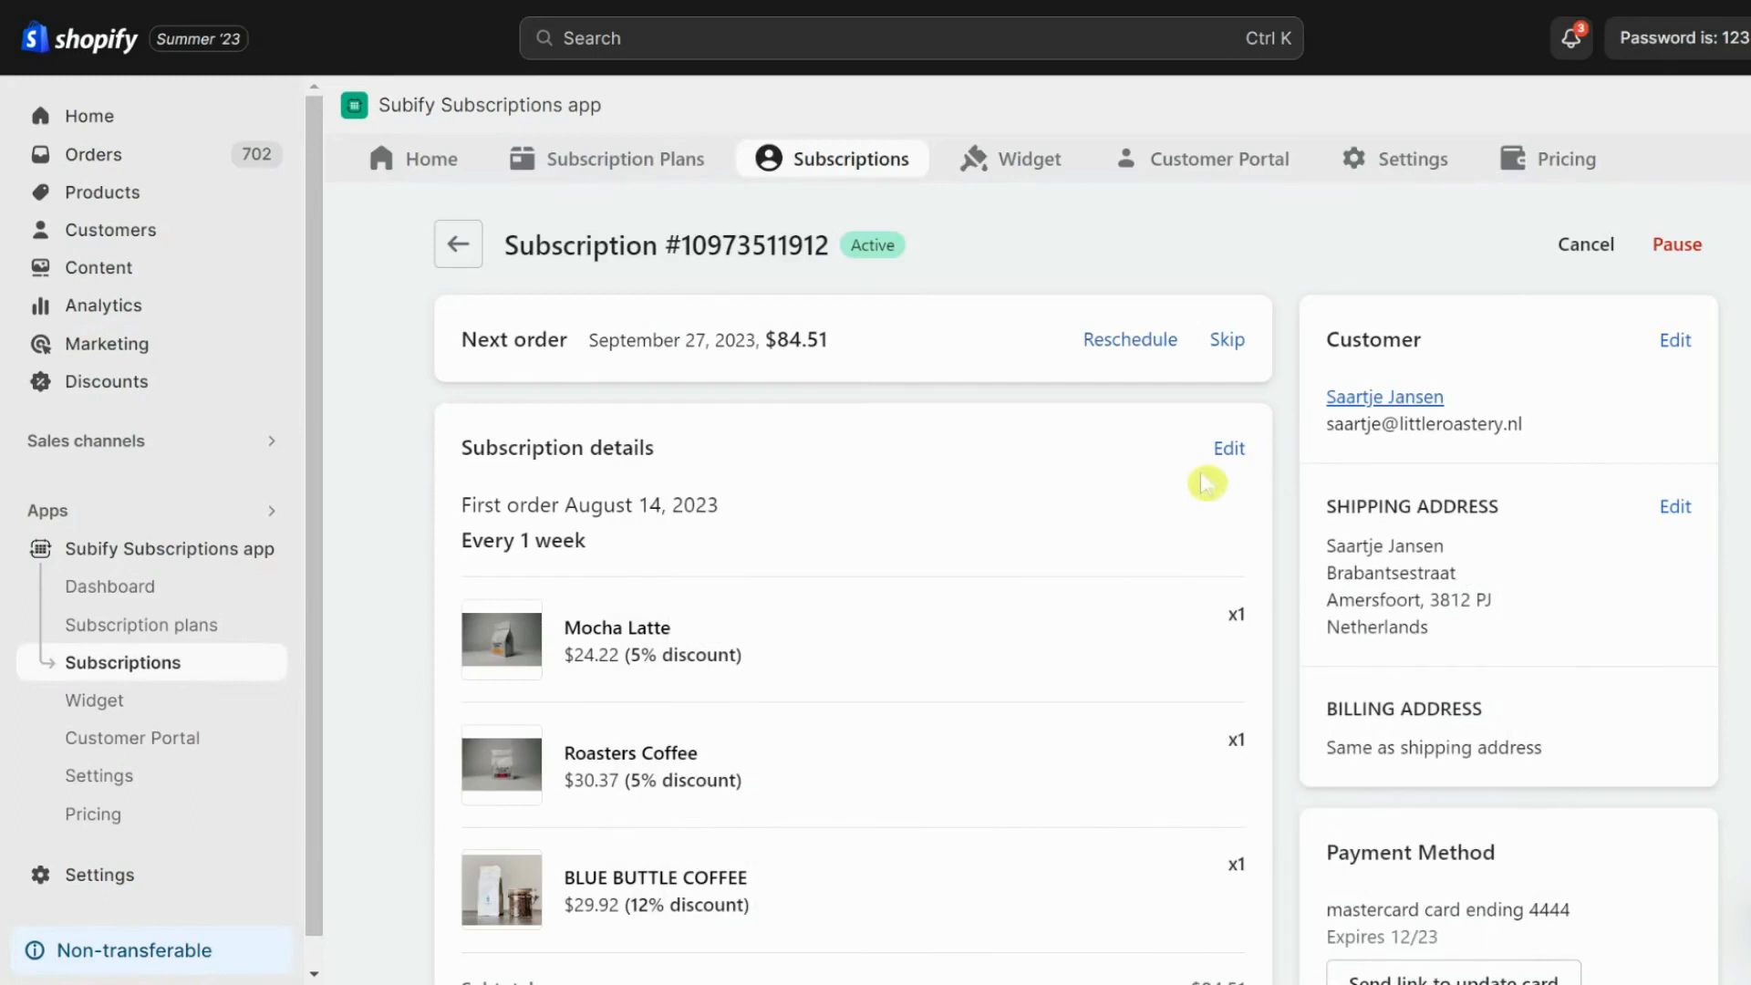
# - Edit the subscription details, choosing the order frequency unit and setting the Mocha Latte discount to 13%
pyautogui.click(1229, 452)
pyautogui.click(1304, 371)
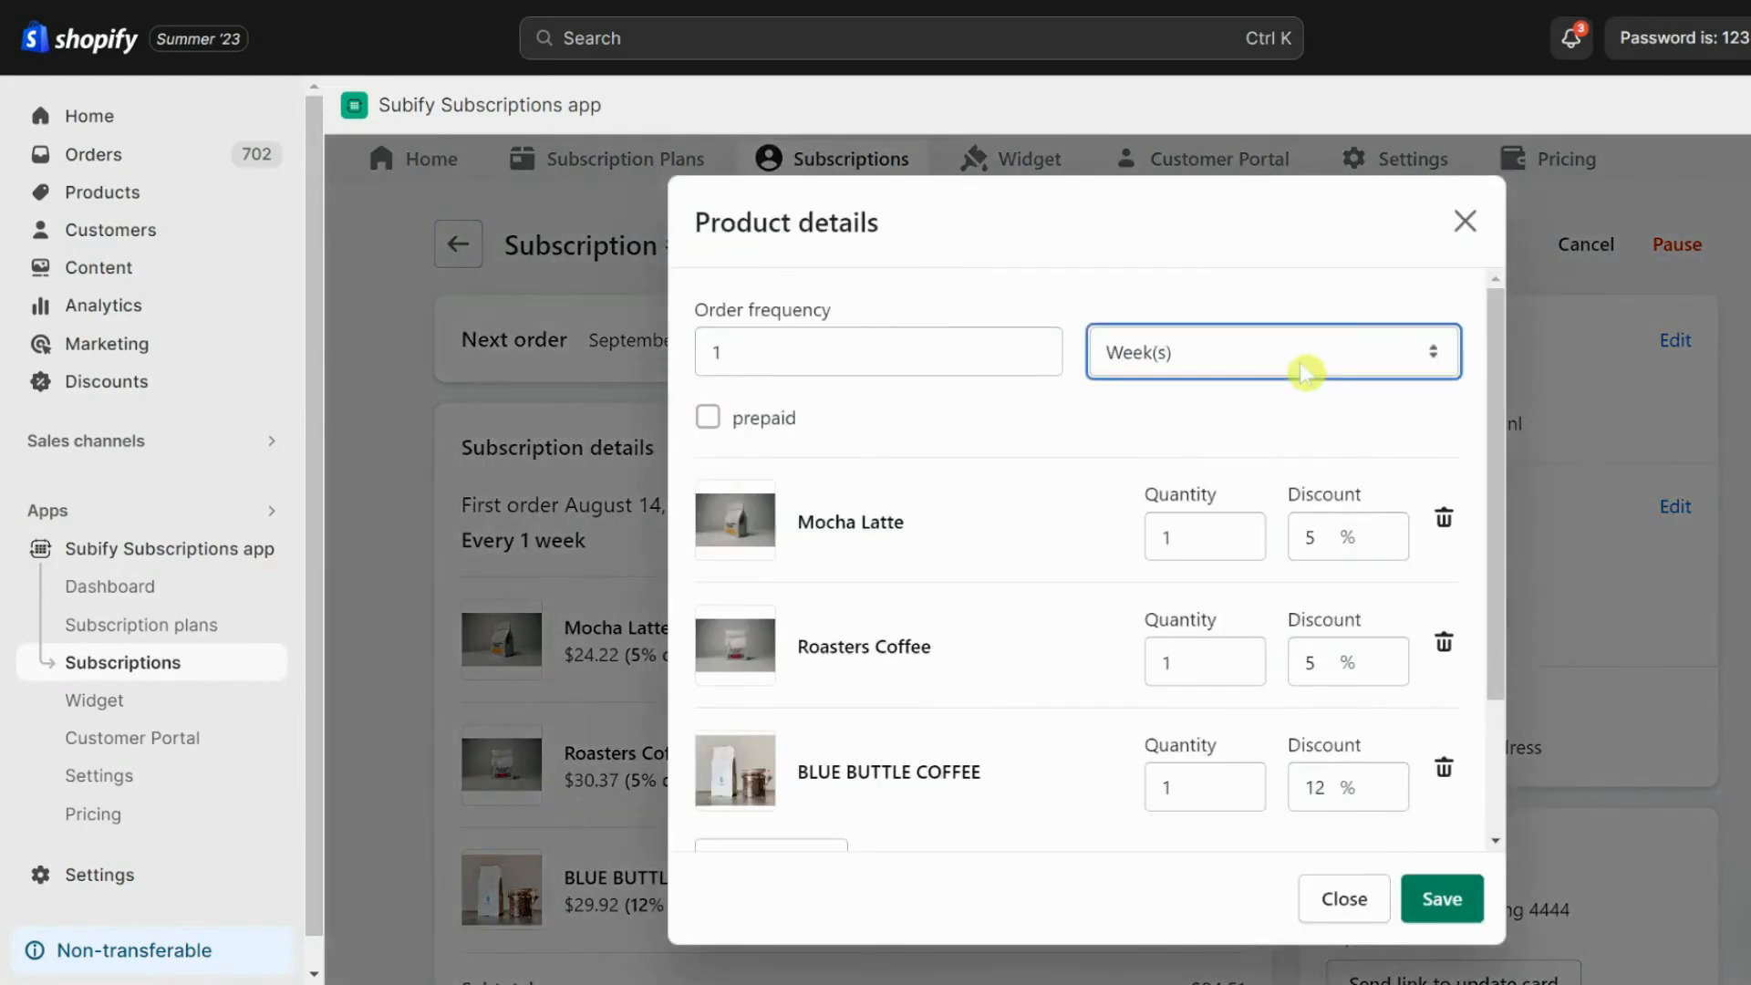
pyautogui.click(1301, 450)
pyautogui.scroll(-2, 1301, 447)
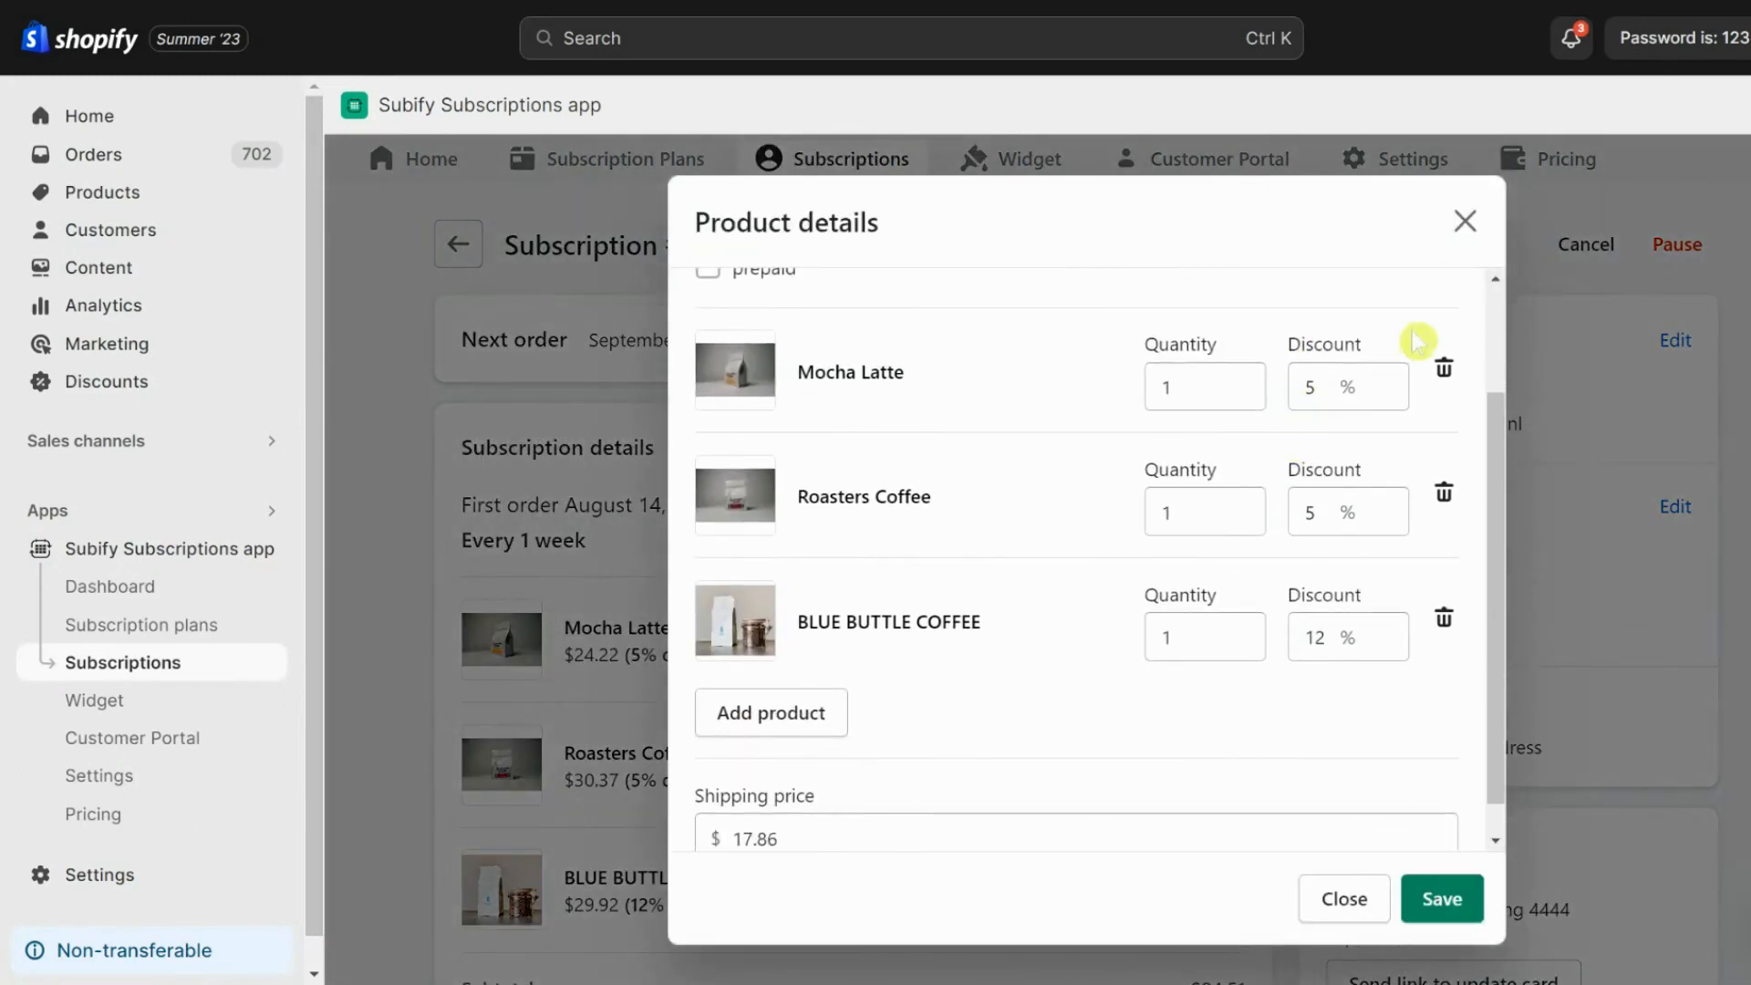
pyautogui.tripleClick(1392, 380)
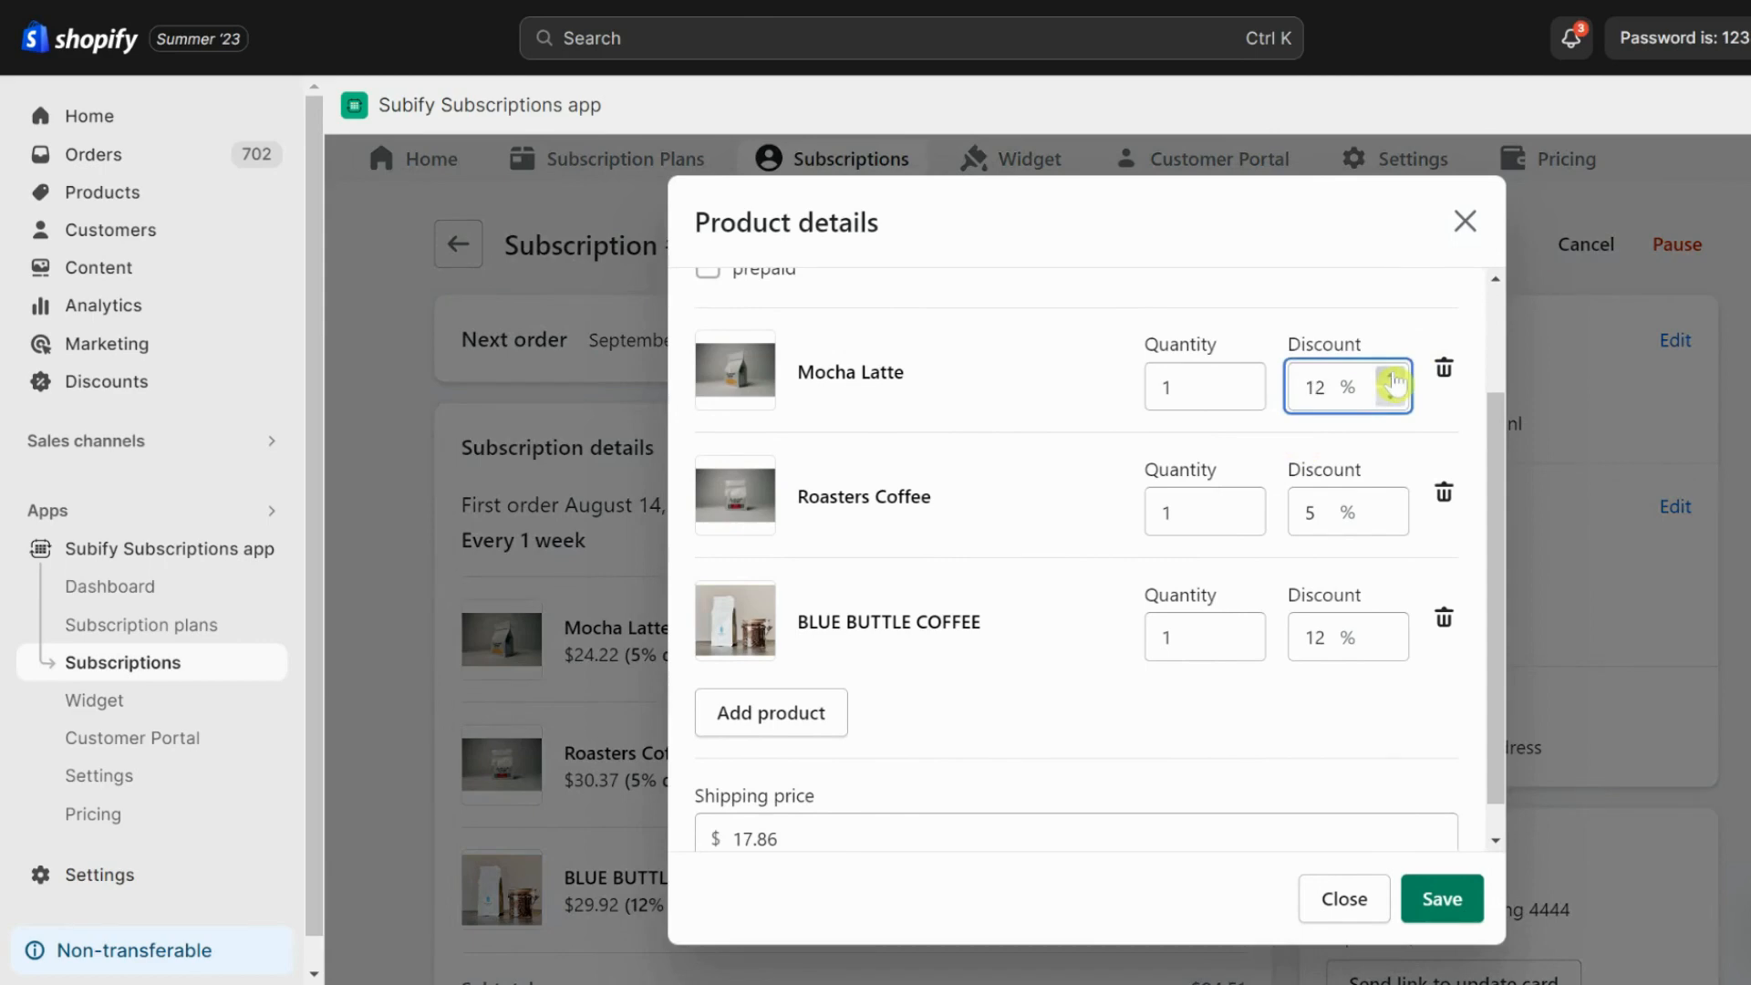
# - Check the products available to add without changing the selection, and raise the subscription's shipping price
pyautogui.click(783, 737)
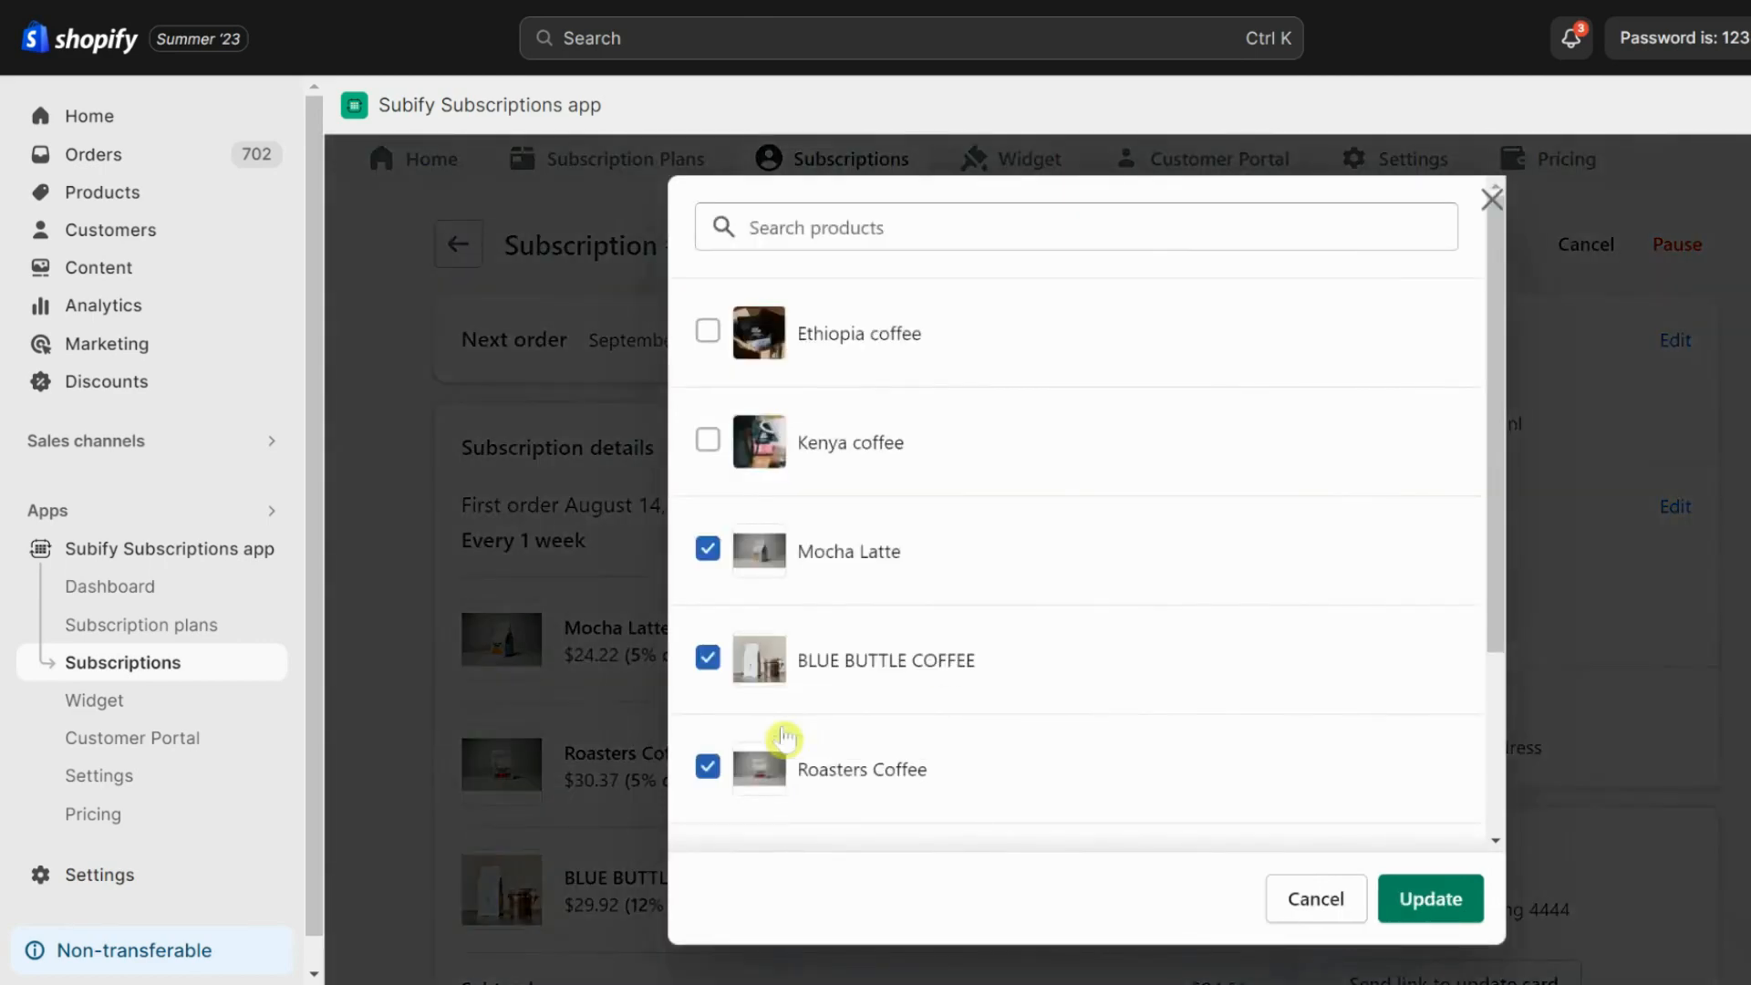
pyautogui.click(1307, 900)
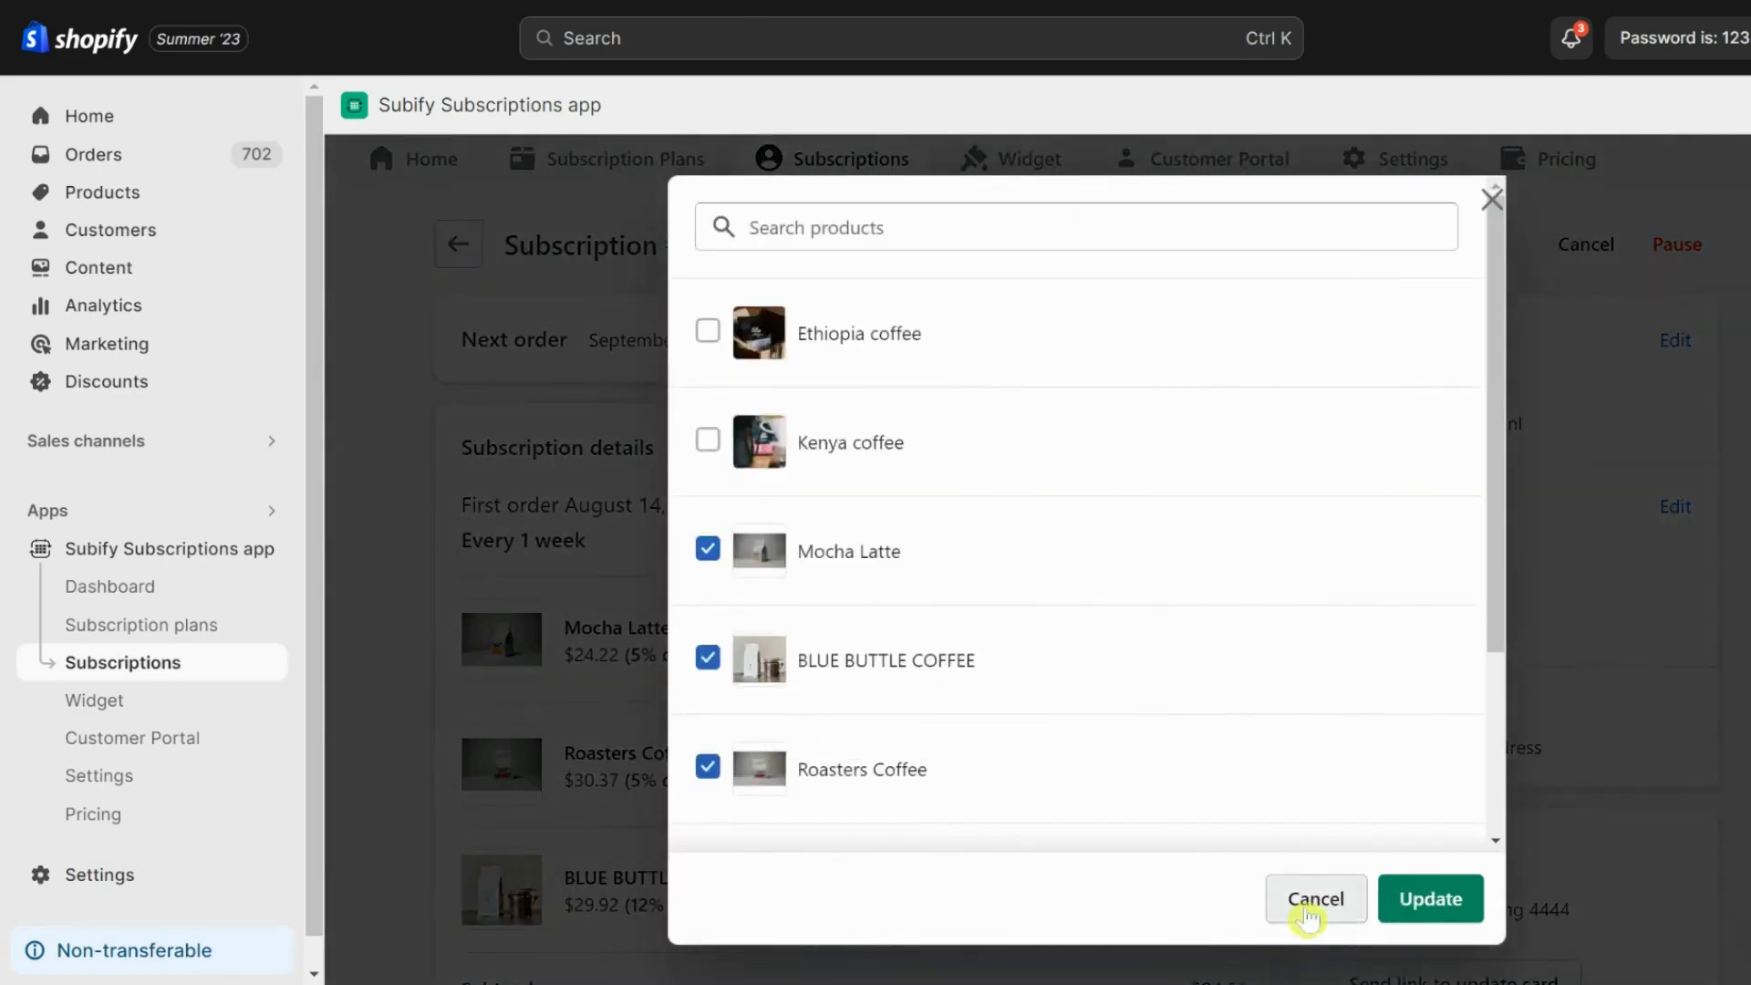
pyautogui.scroll(-1, 1450, 793)
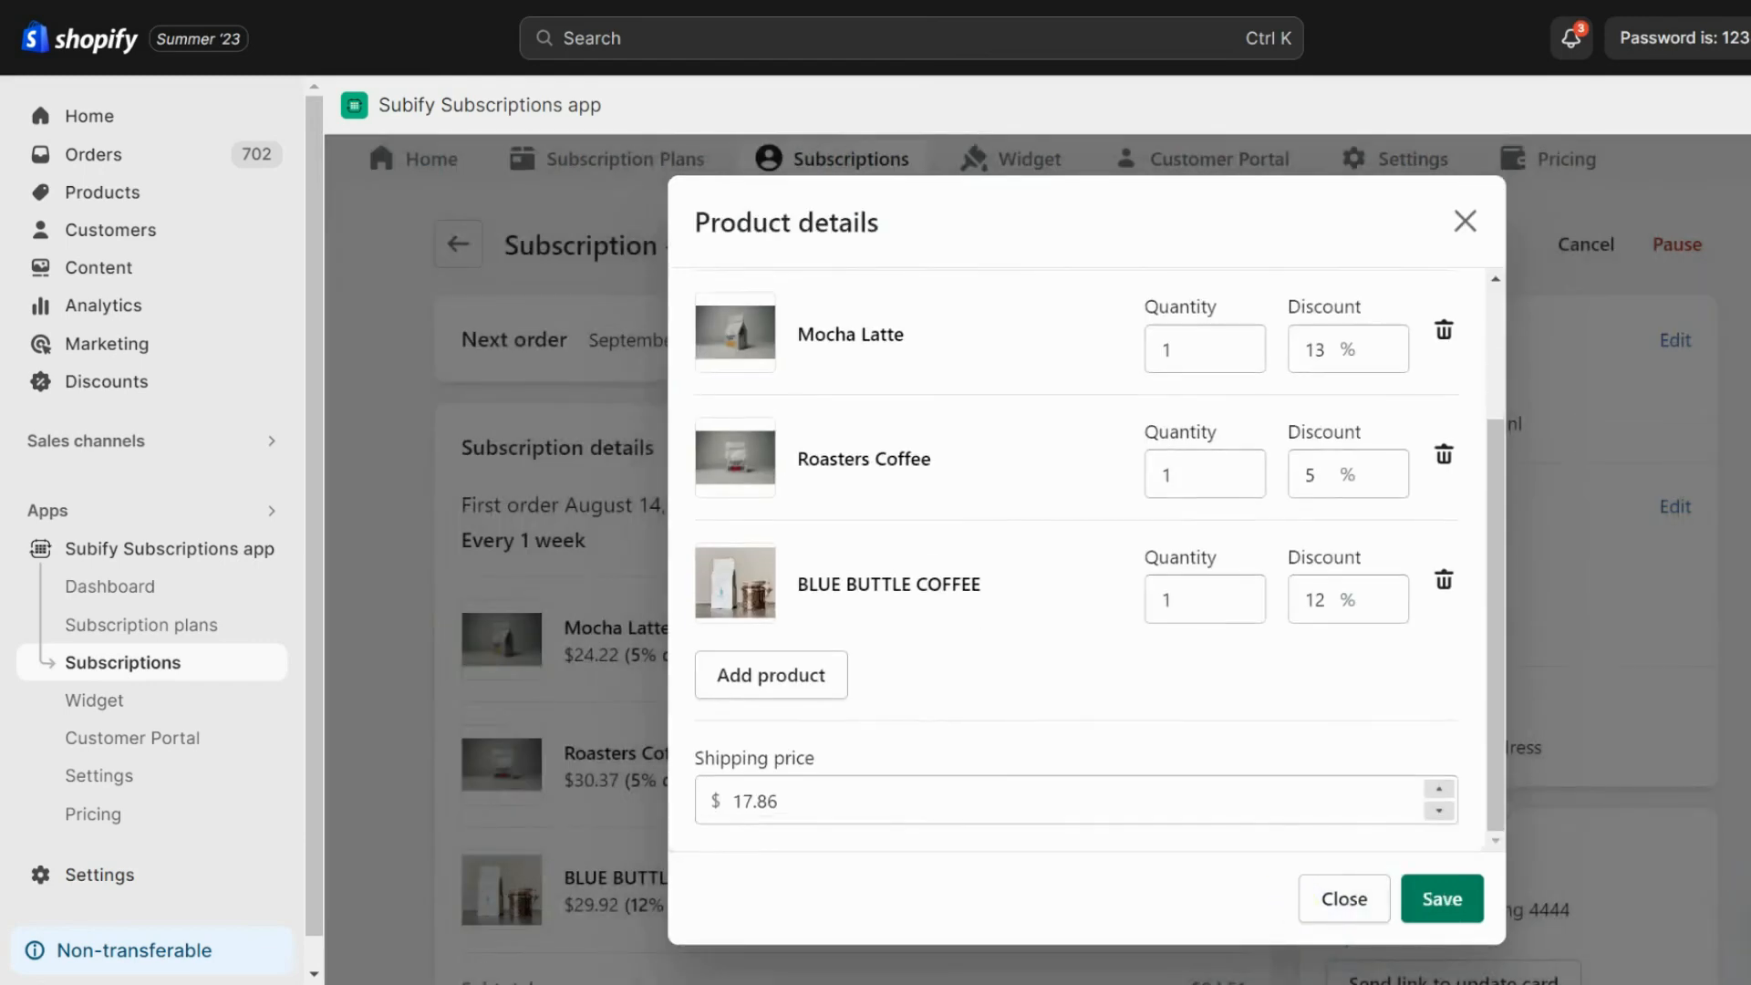
pyautogui.click(1452, 790)
pyautogui.click(1451, 790)
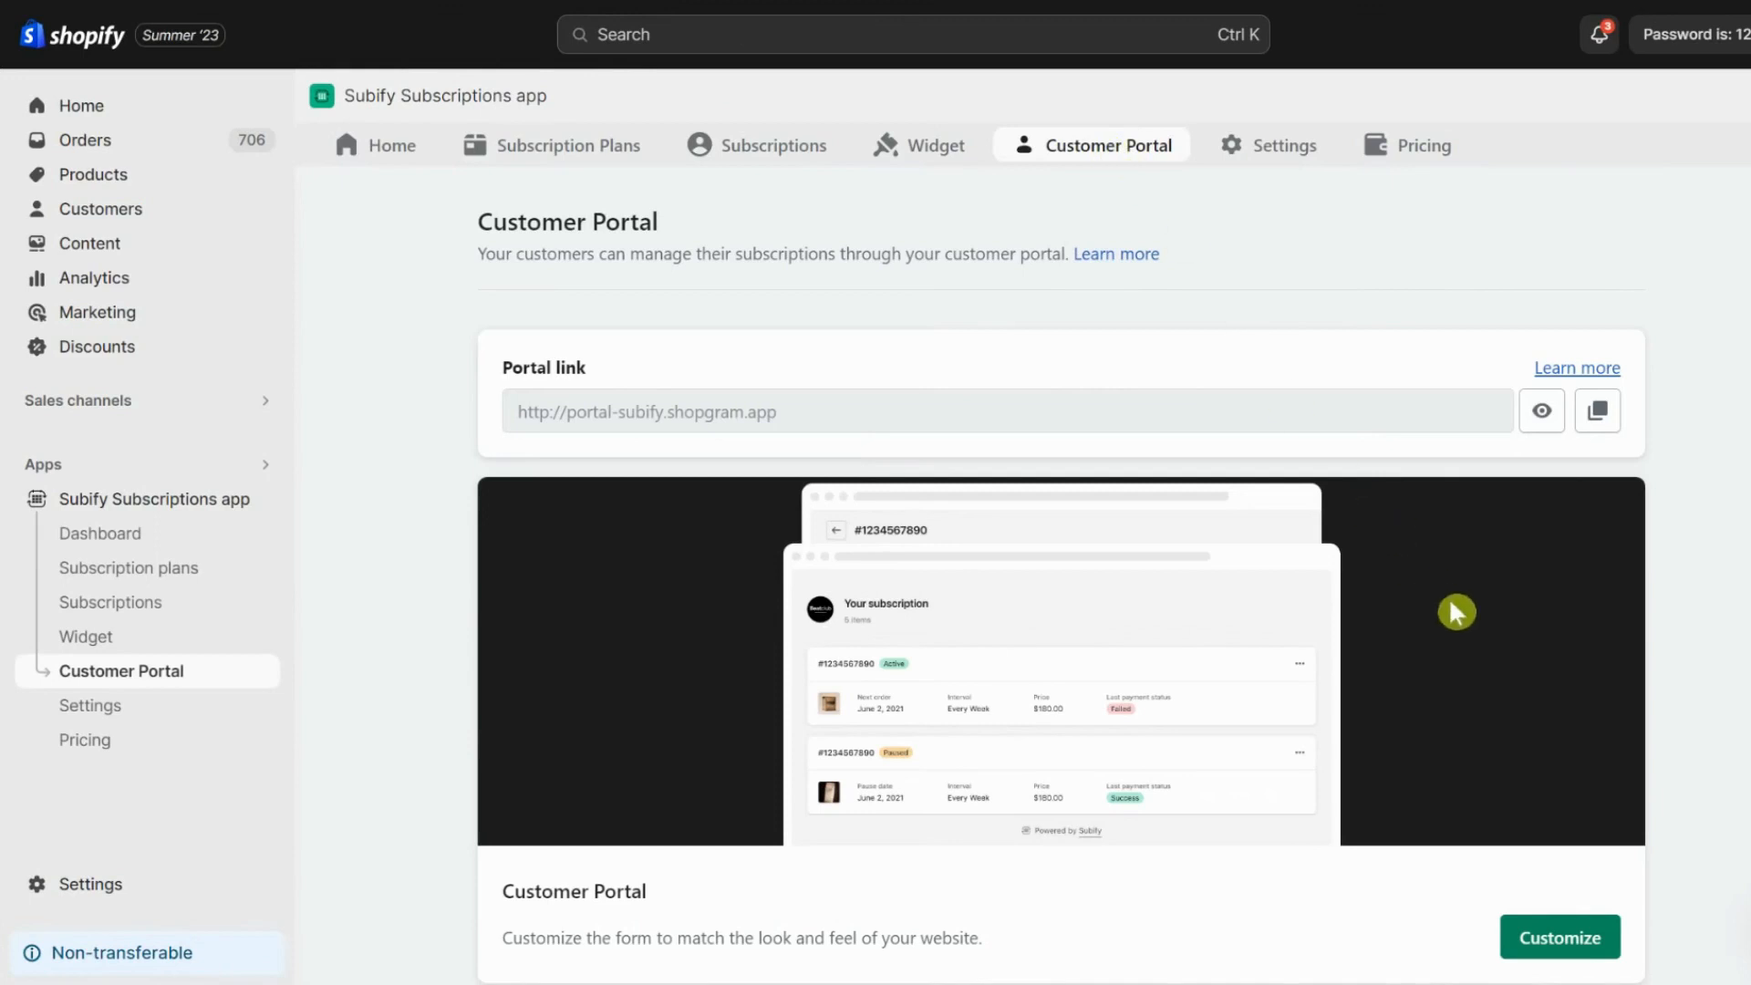
# - Open the customer portal customization, switch to Portal subscription details, and review its customizable sections
pyautogui.scroll(-3, 1454, 606)
pyautogui.click(1560, 711)
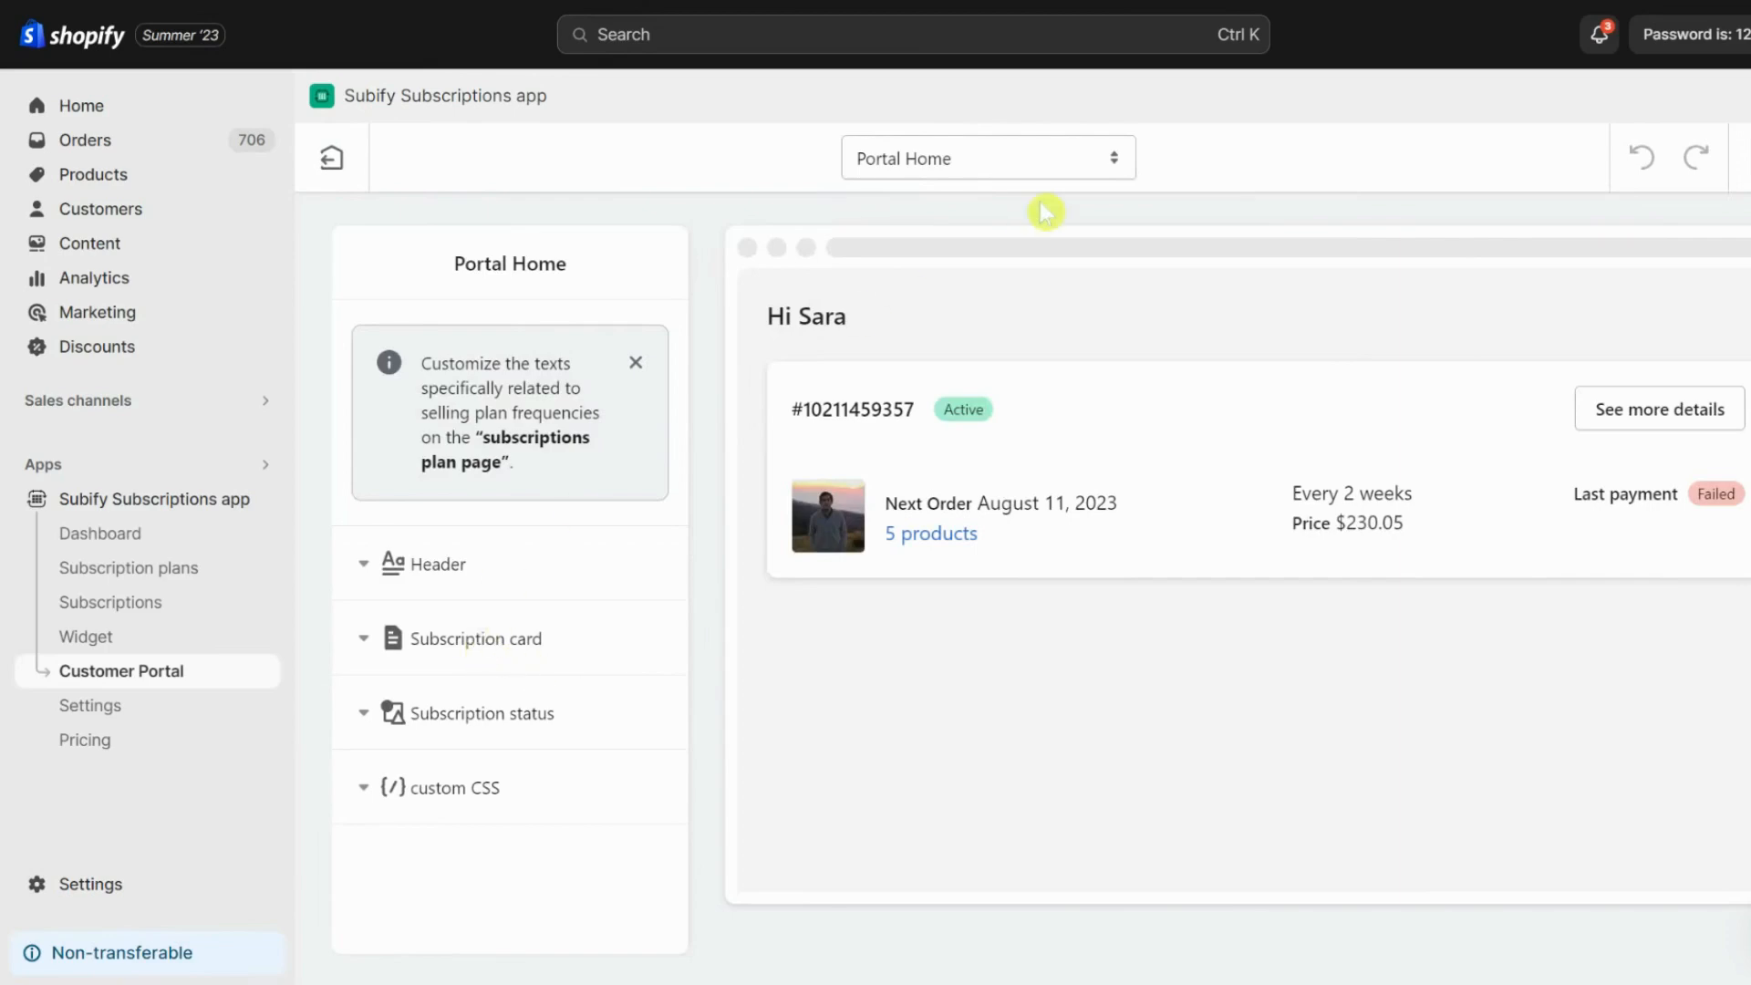
pyautogui.click(1114, 157)
pyautogui.click(1072, 219)
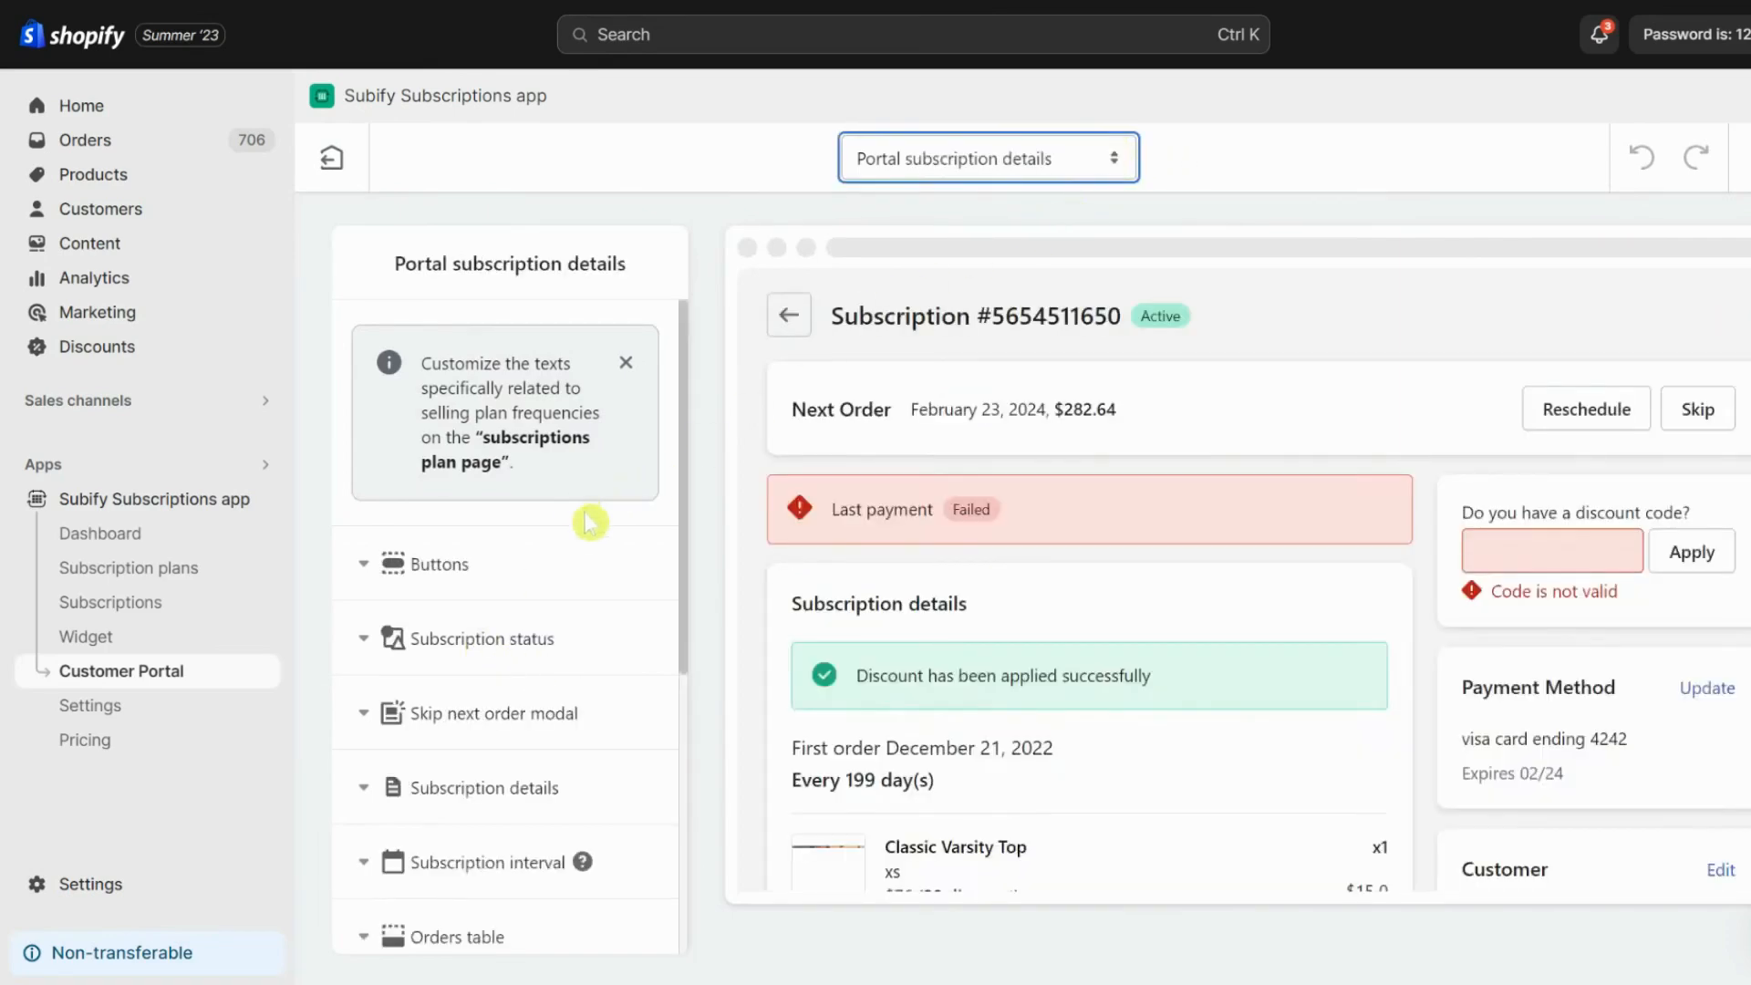
pyautogui.scroll(-8, 506, 786)
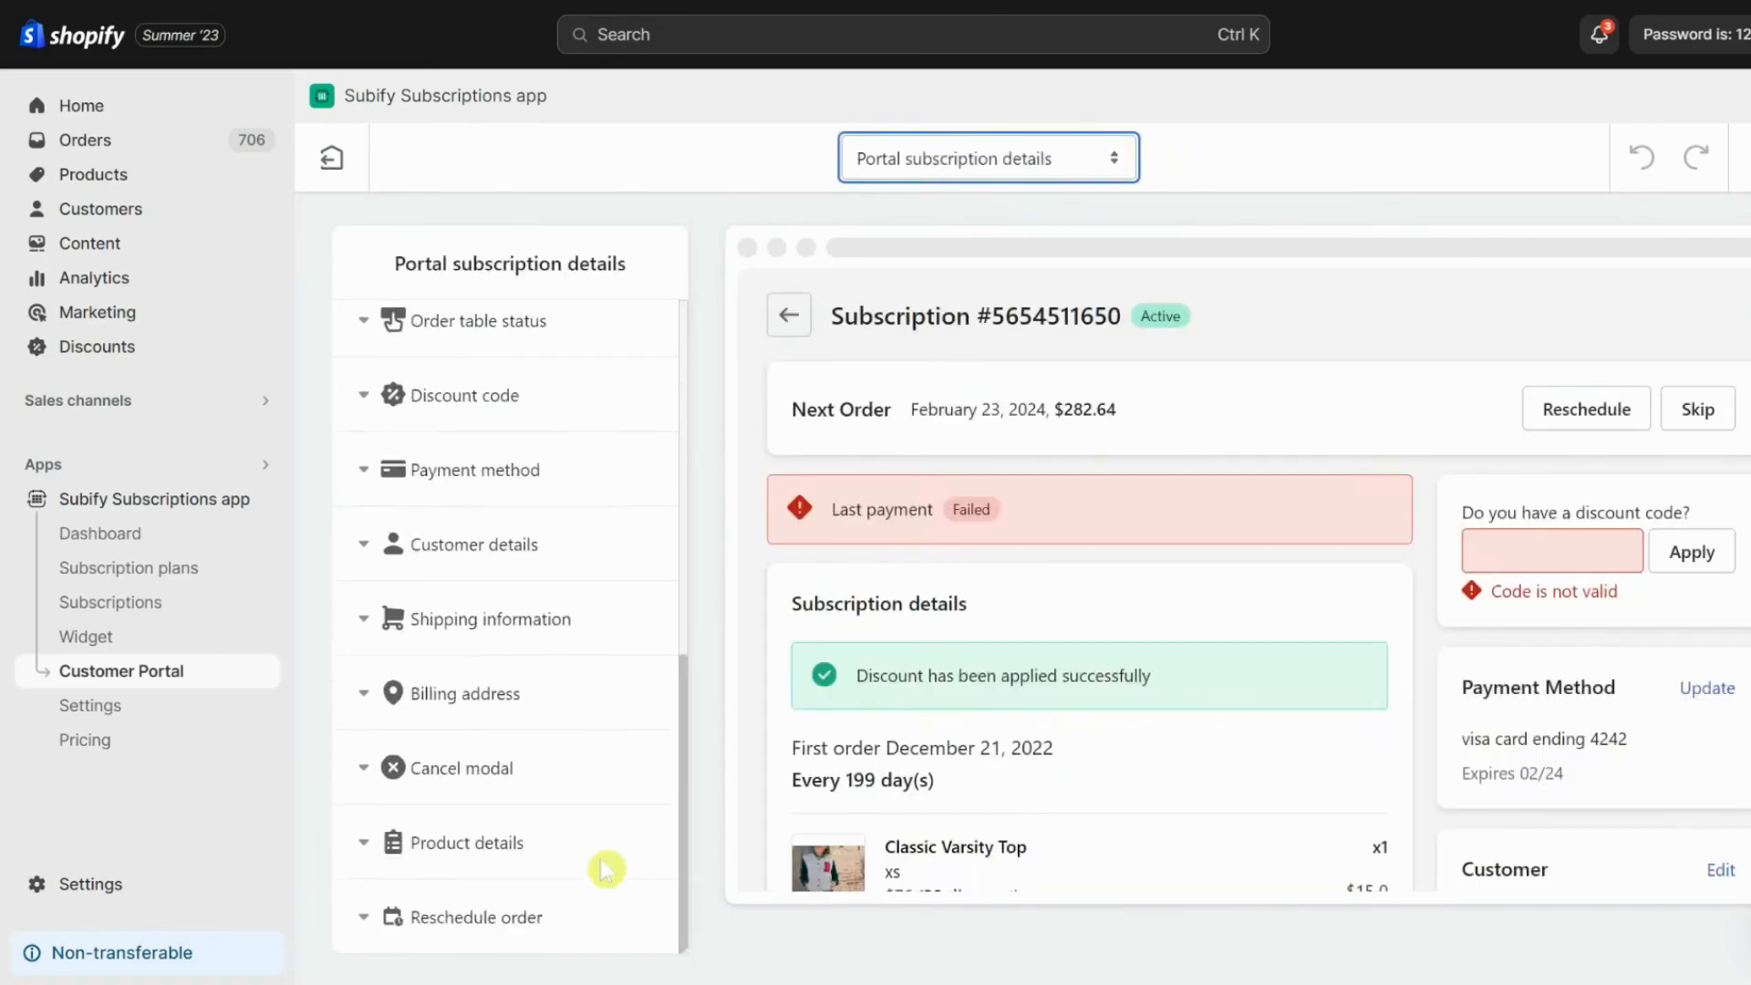
pyautogui.scroll(7, 547, 802)
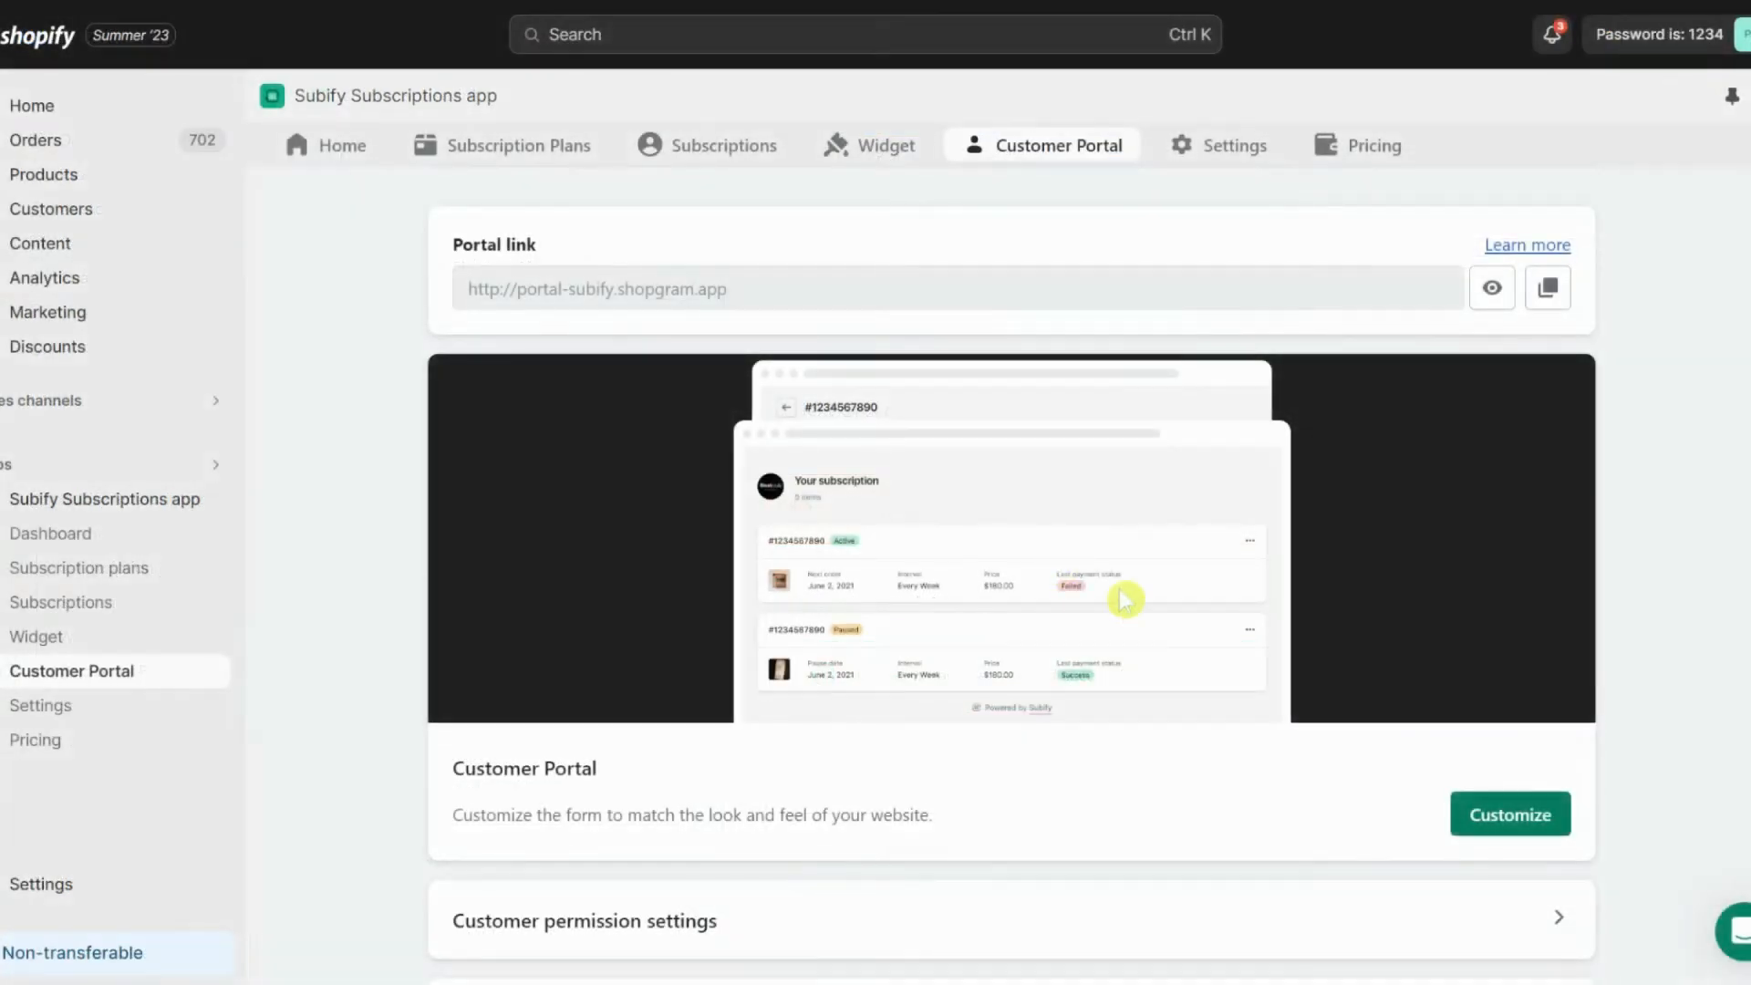
# - Try disallowing cancel and skip and allowing reschedule in the customer permissions, discard the changes, and return to the Customer Portal page
pyautogui.scroll(-2, 1426, 817)
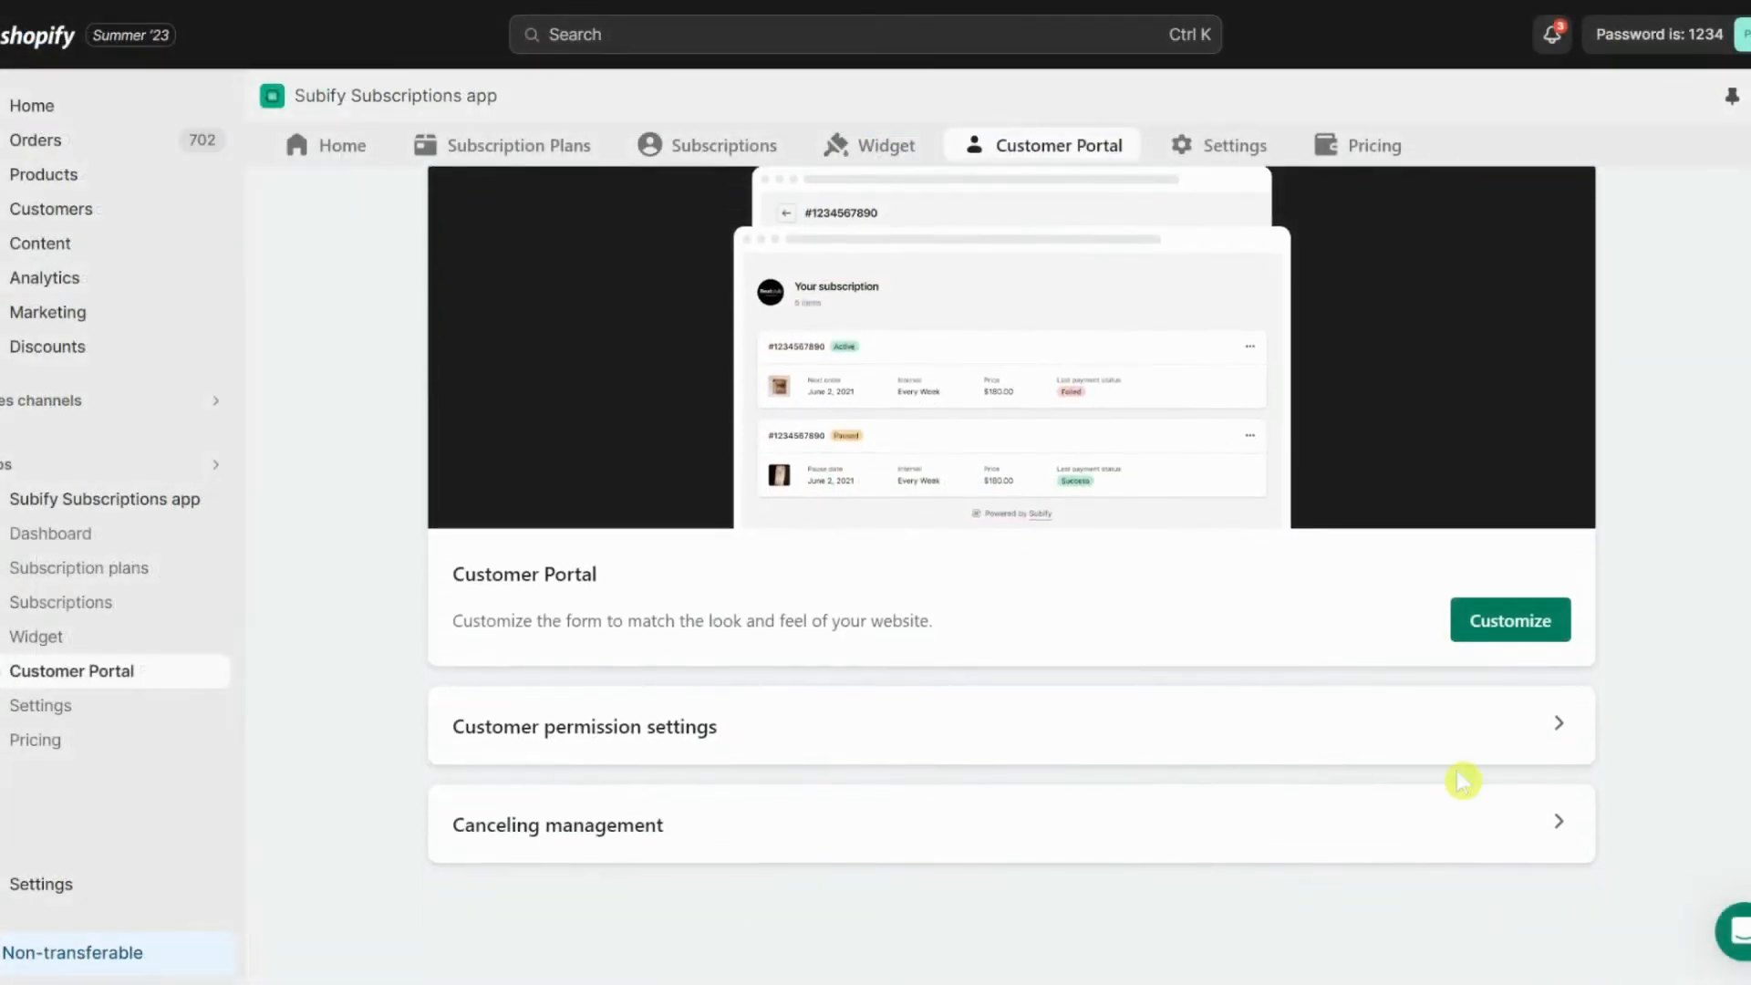
pyautogui.click(1500, 741)
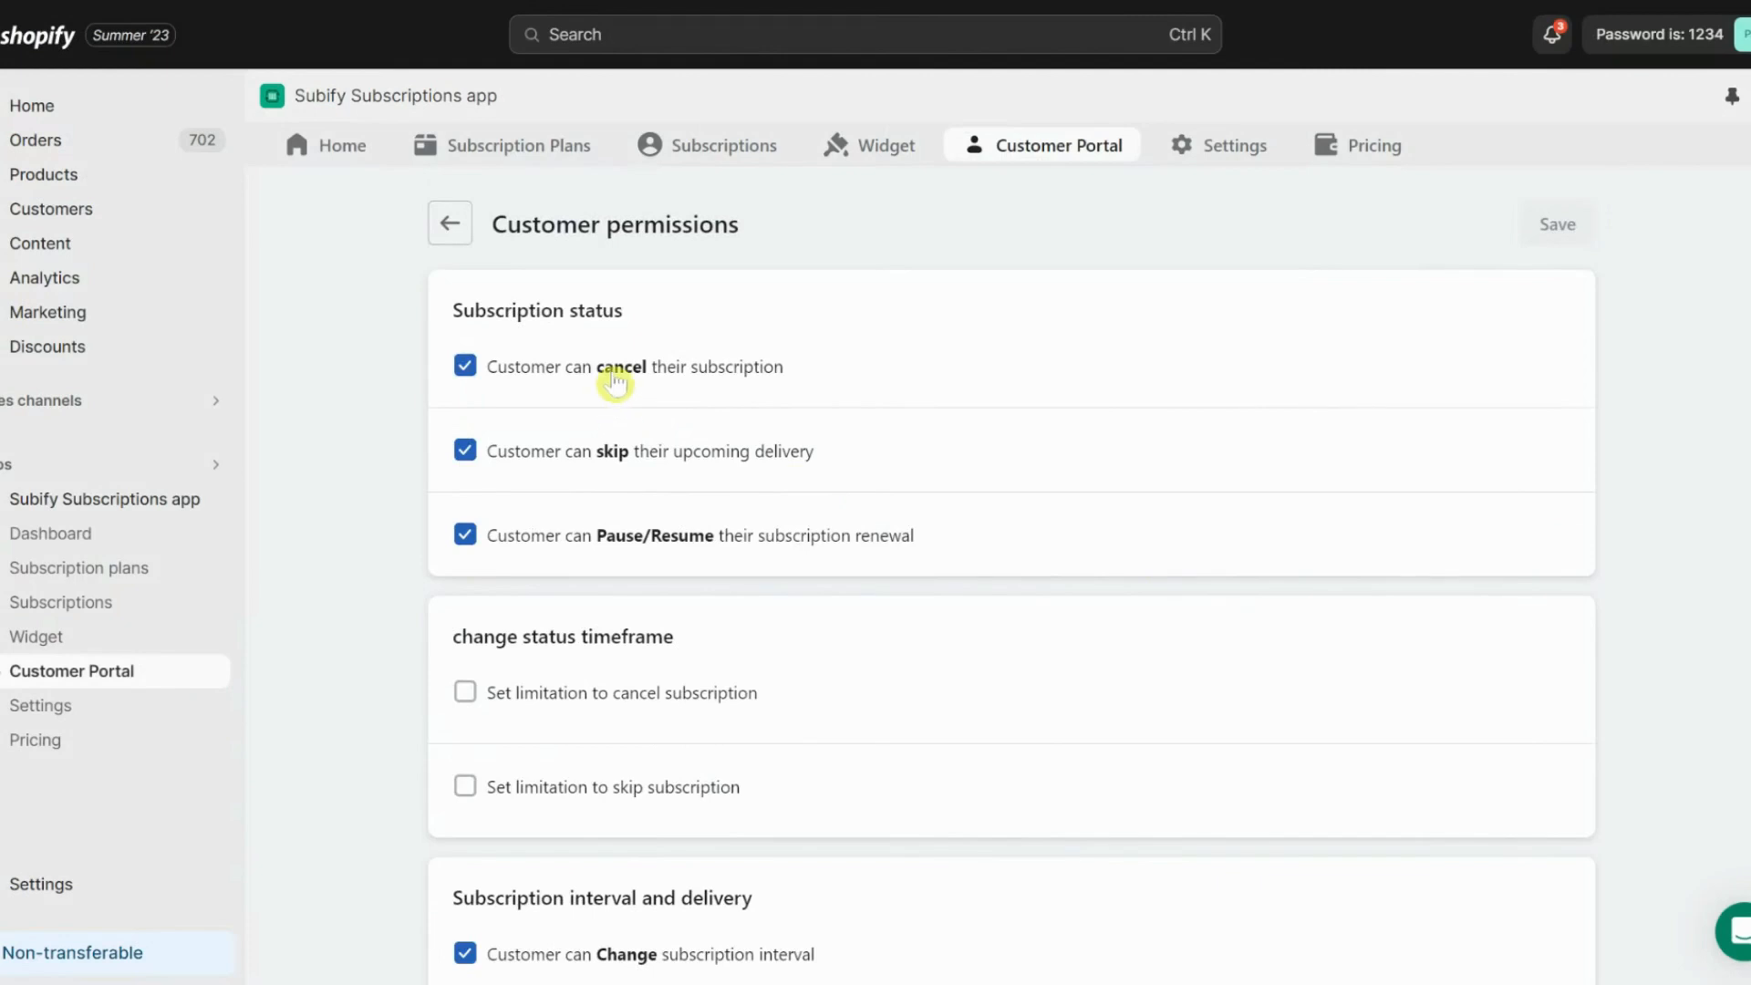
pyautogui.click(616, 368)
pyautogui.click(612, 452)
pyautogui.scroll(-4, 891, 588)
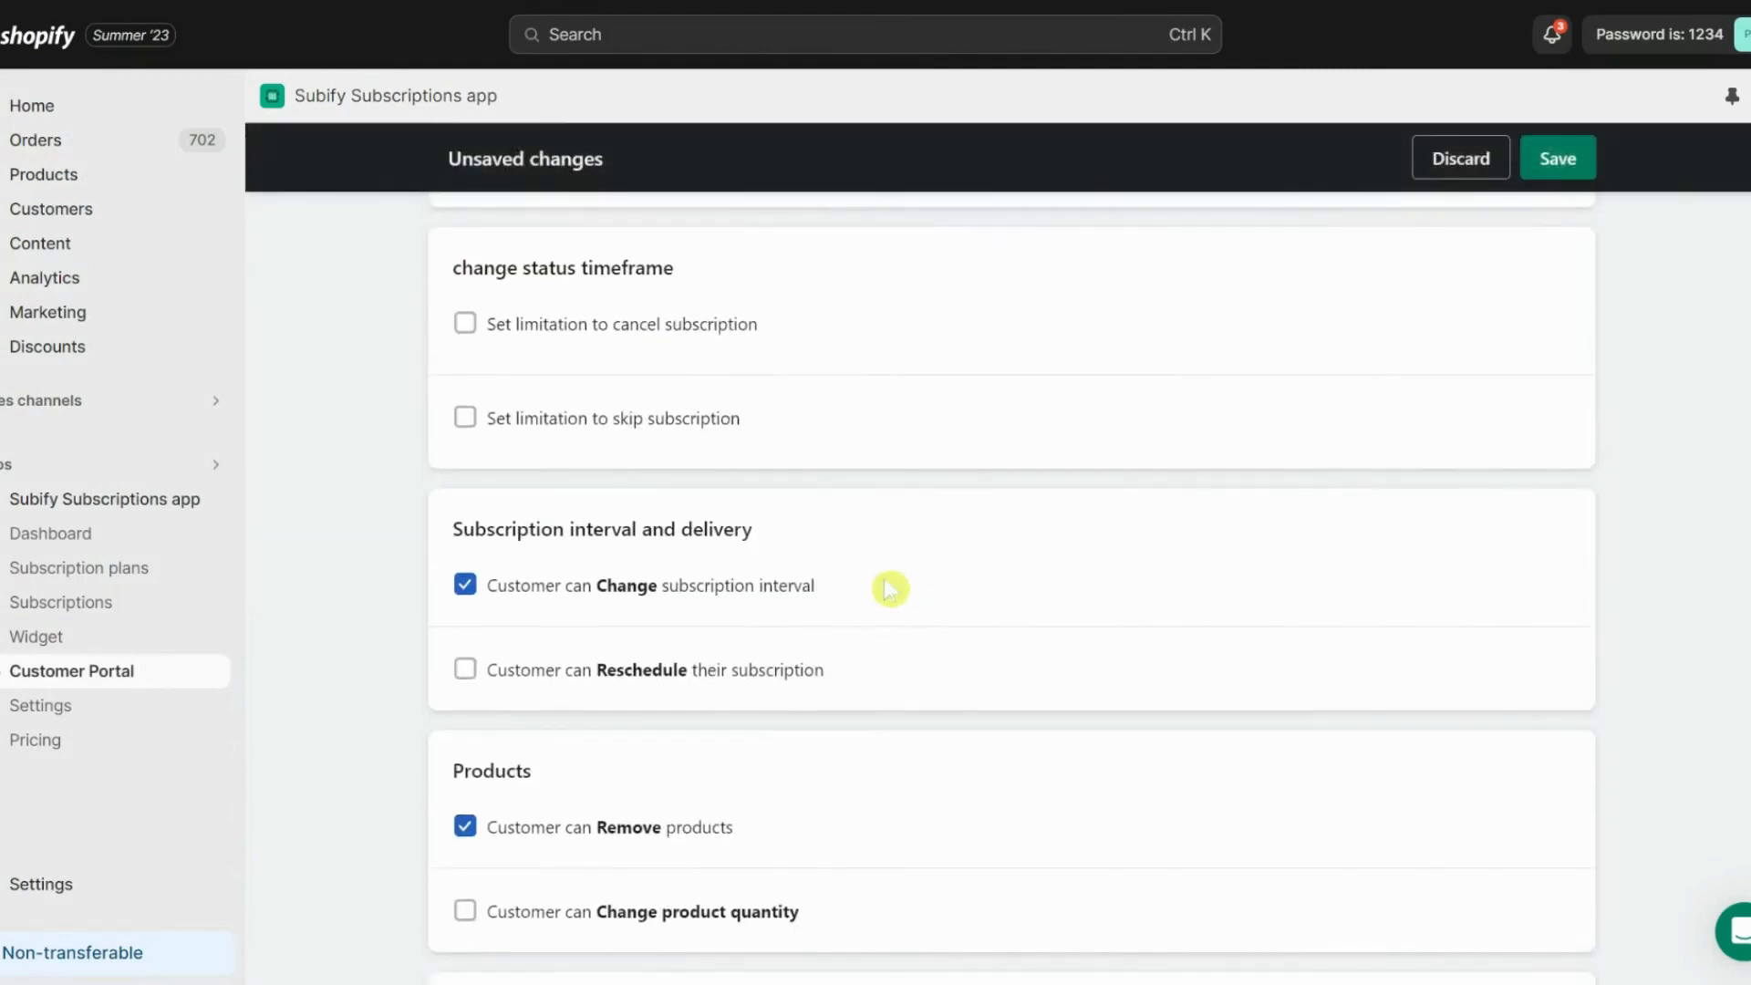
pyautogui.click(801, 670)
pyautogui.scroll(-3, 976, 632)
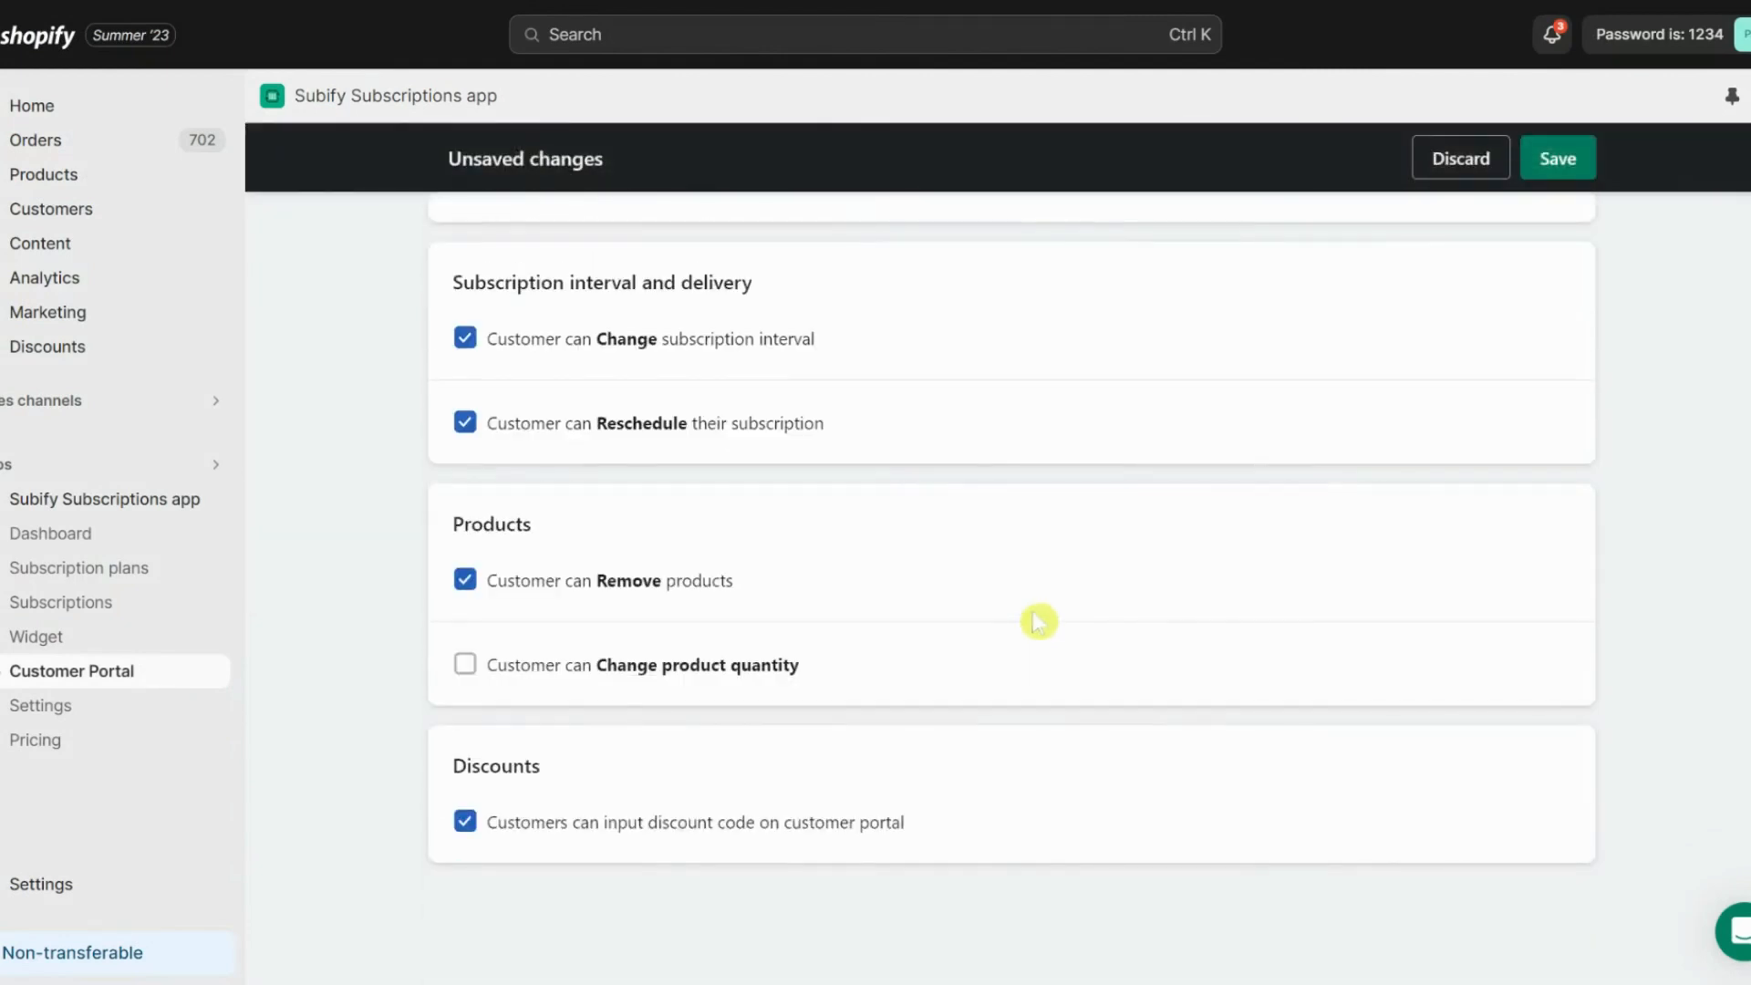
pyautogui.click(1459, 167)
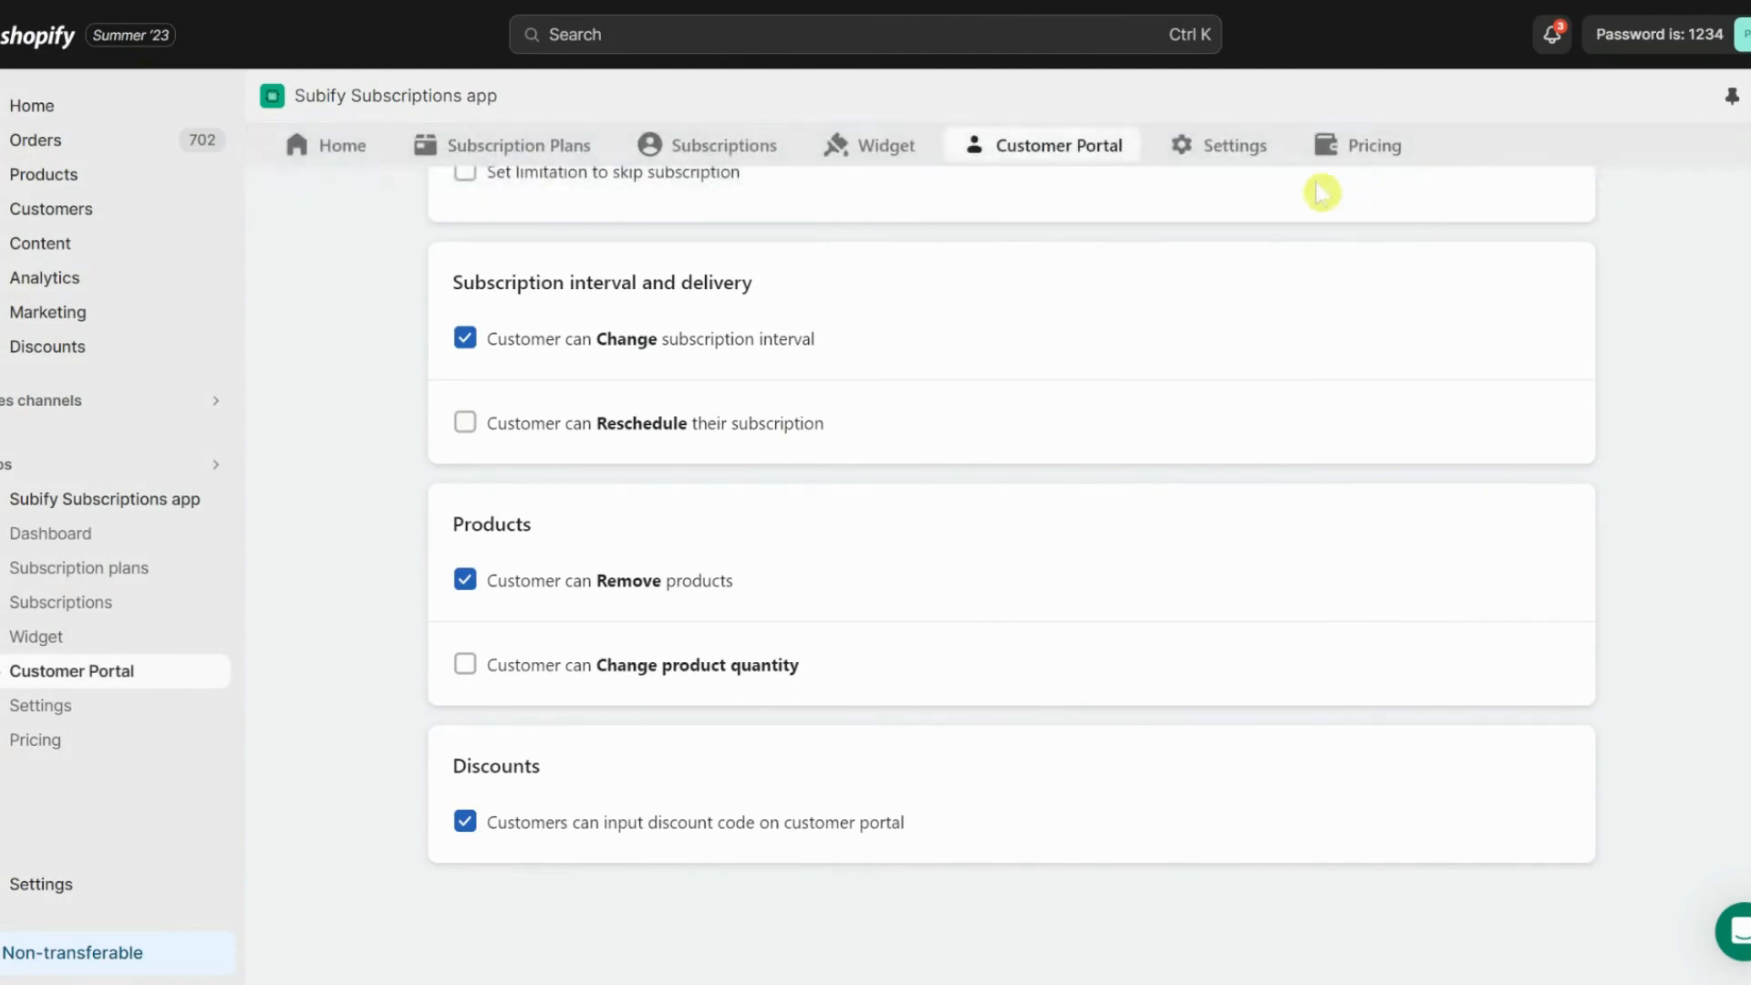
pyautogui.click(1062, 150)
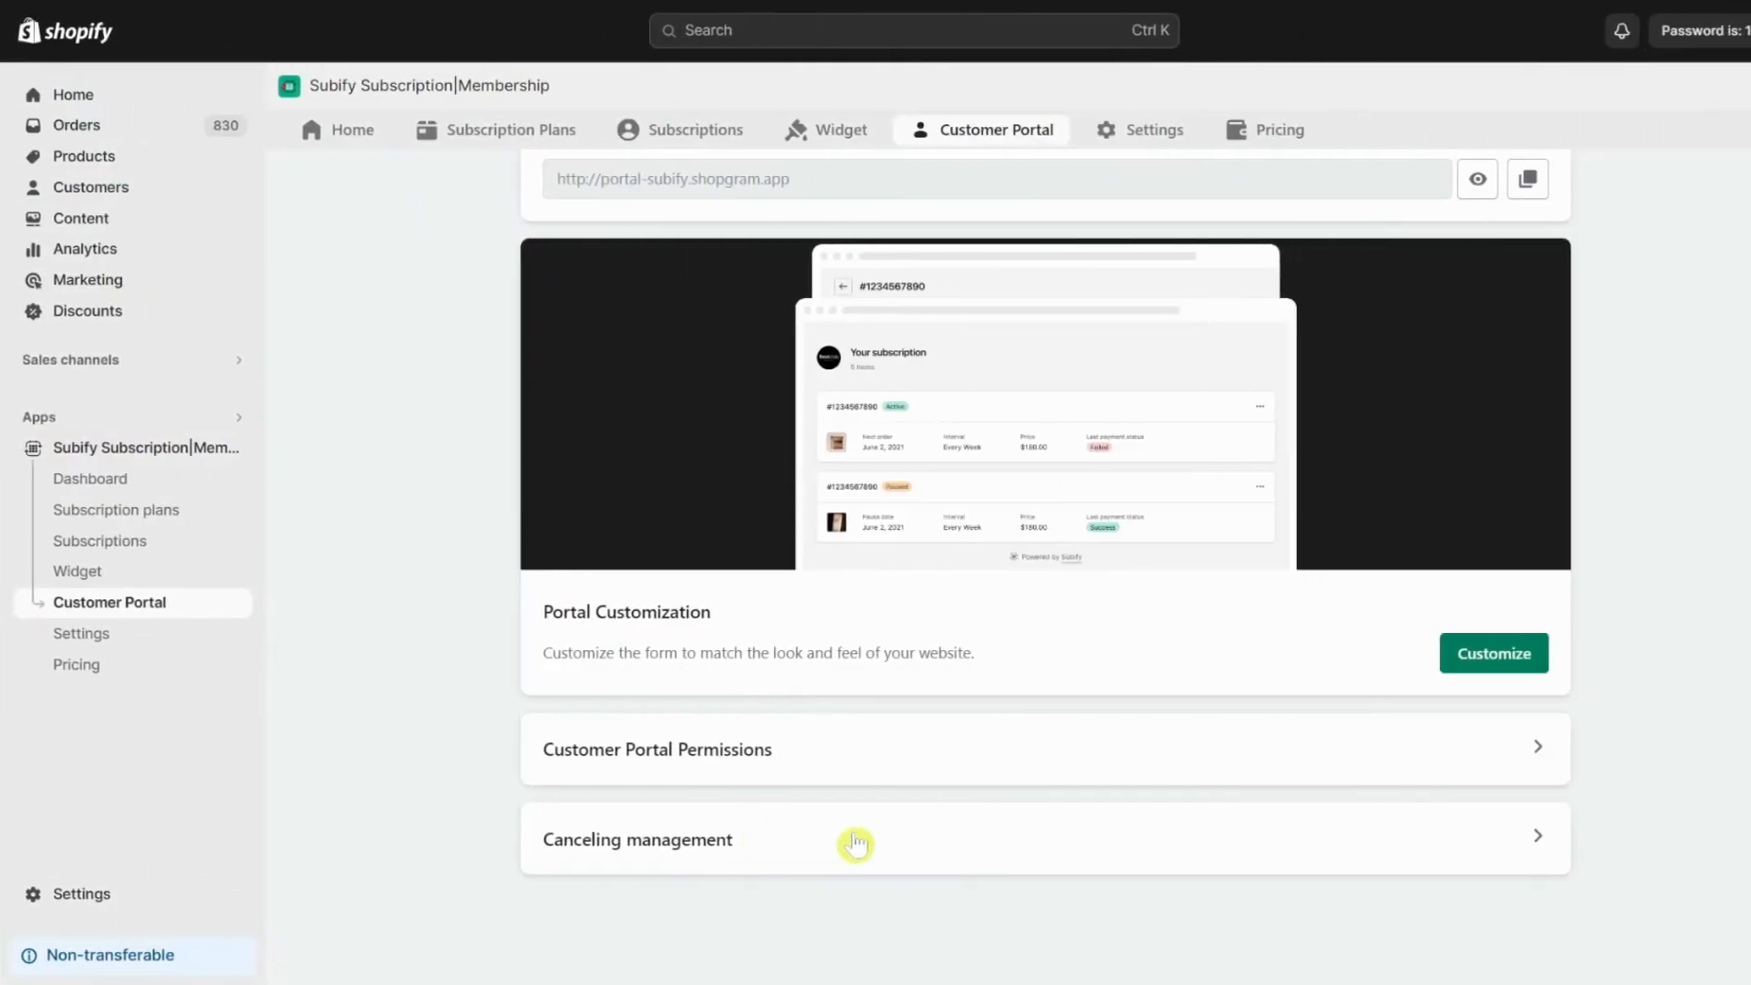
# - Open Canceling management, enable displaying cancellation reasons to customers, and add the reason "test"
pyautogui.click(856, 843)
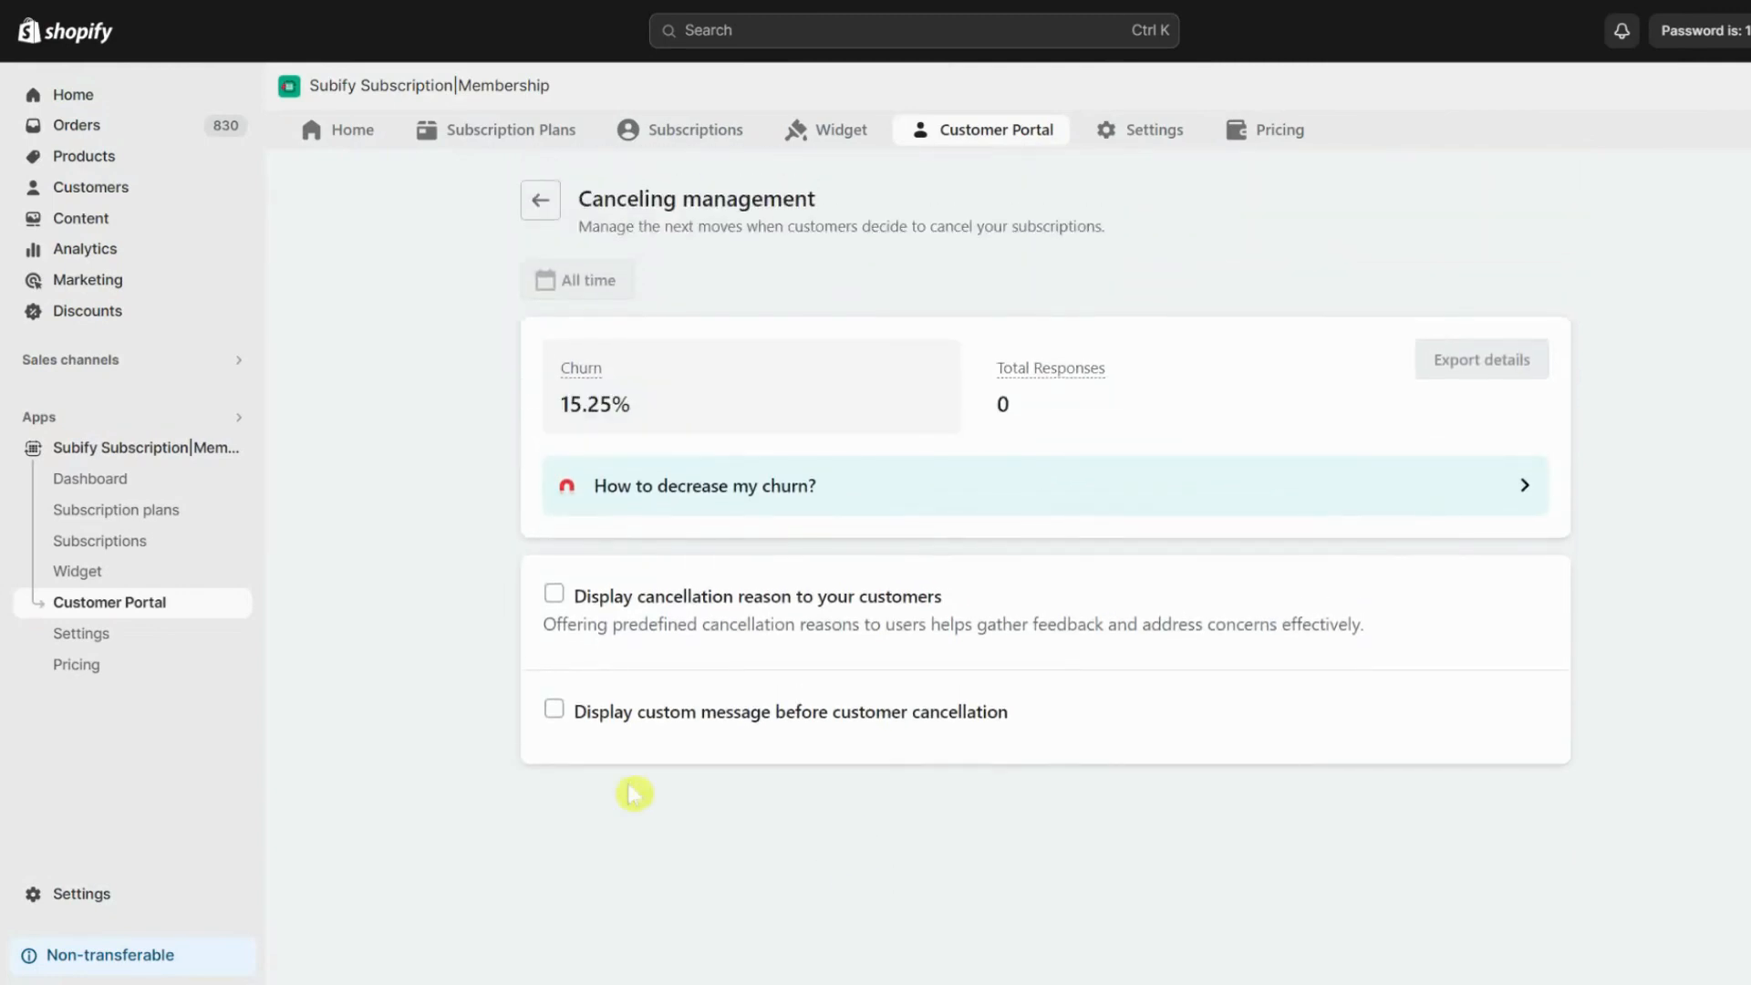
pyautogui.click(555, 596)
pyautogui.click(771, 871)
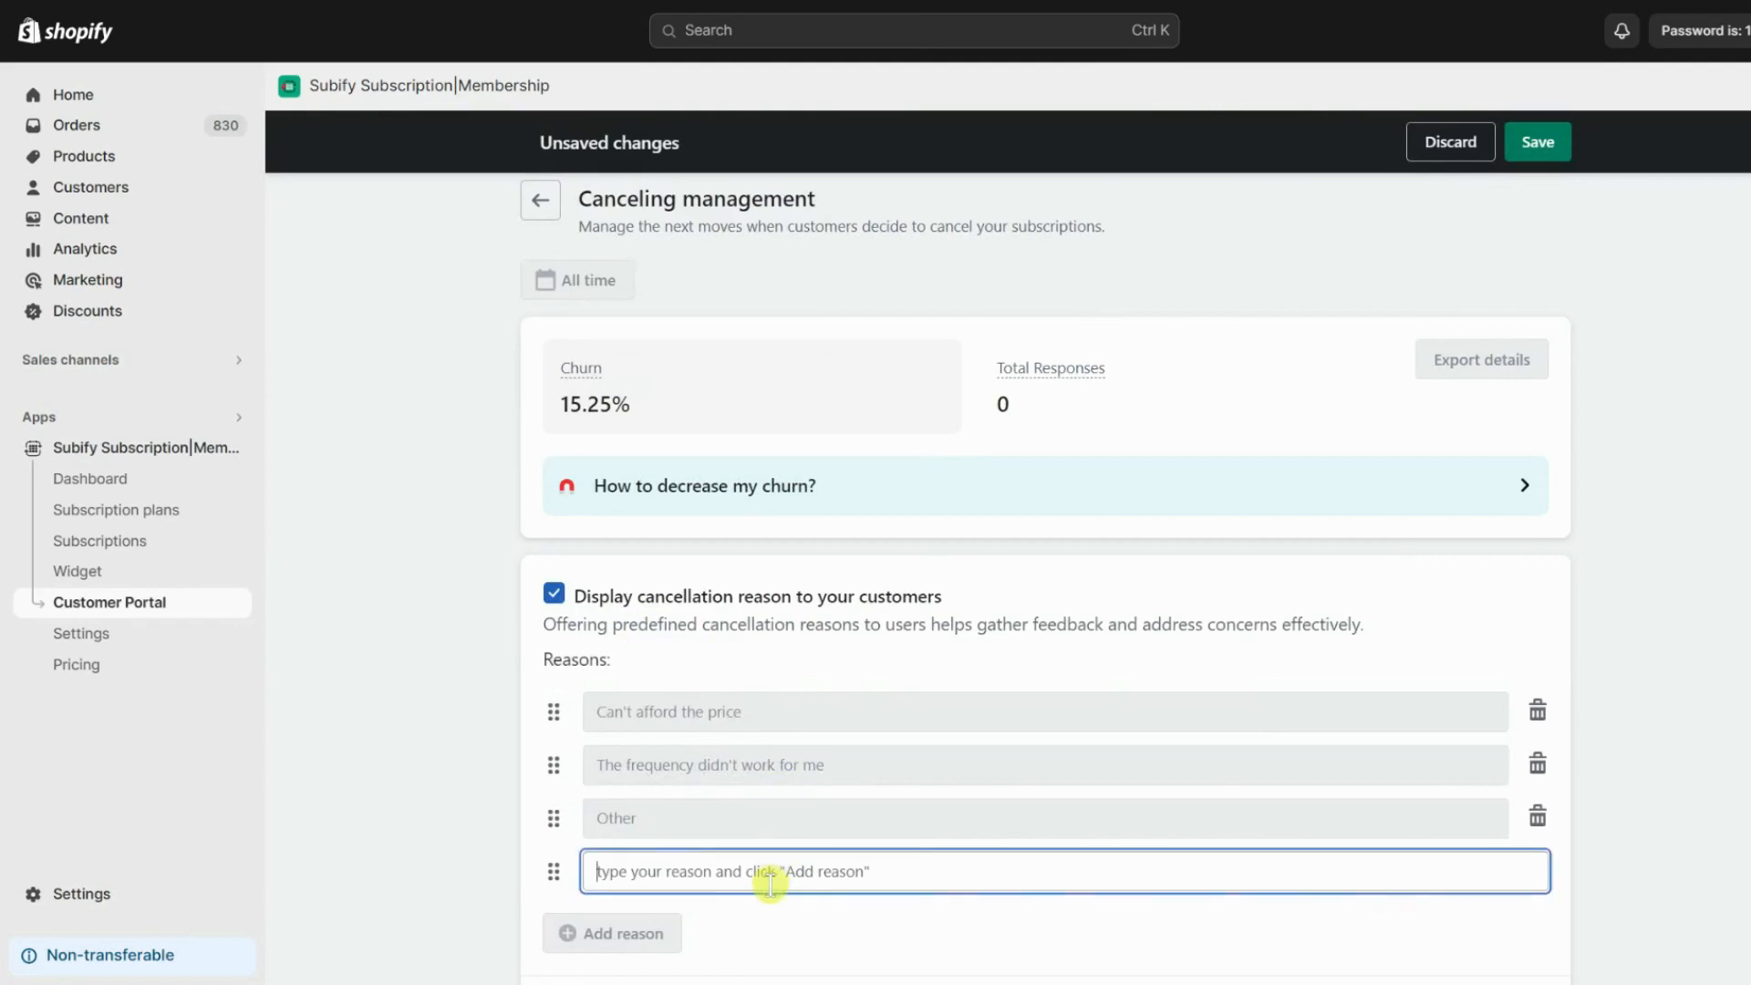
pyautogui.write('test')
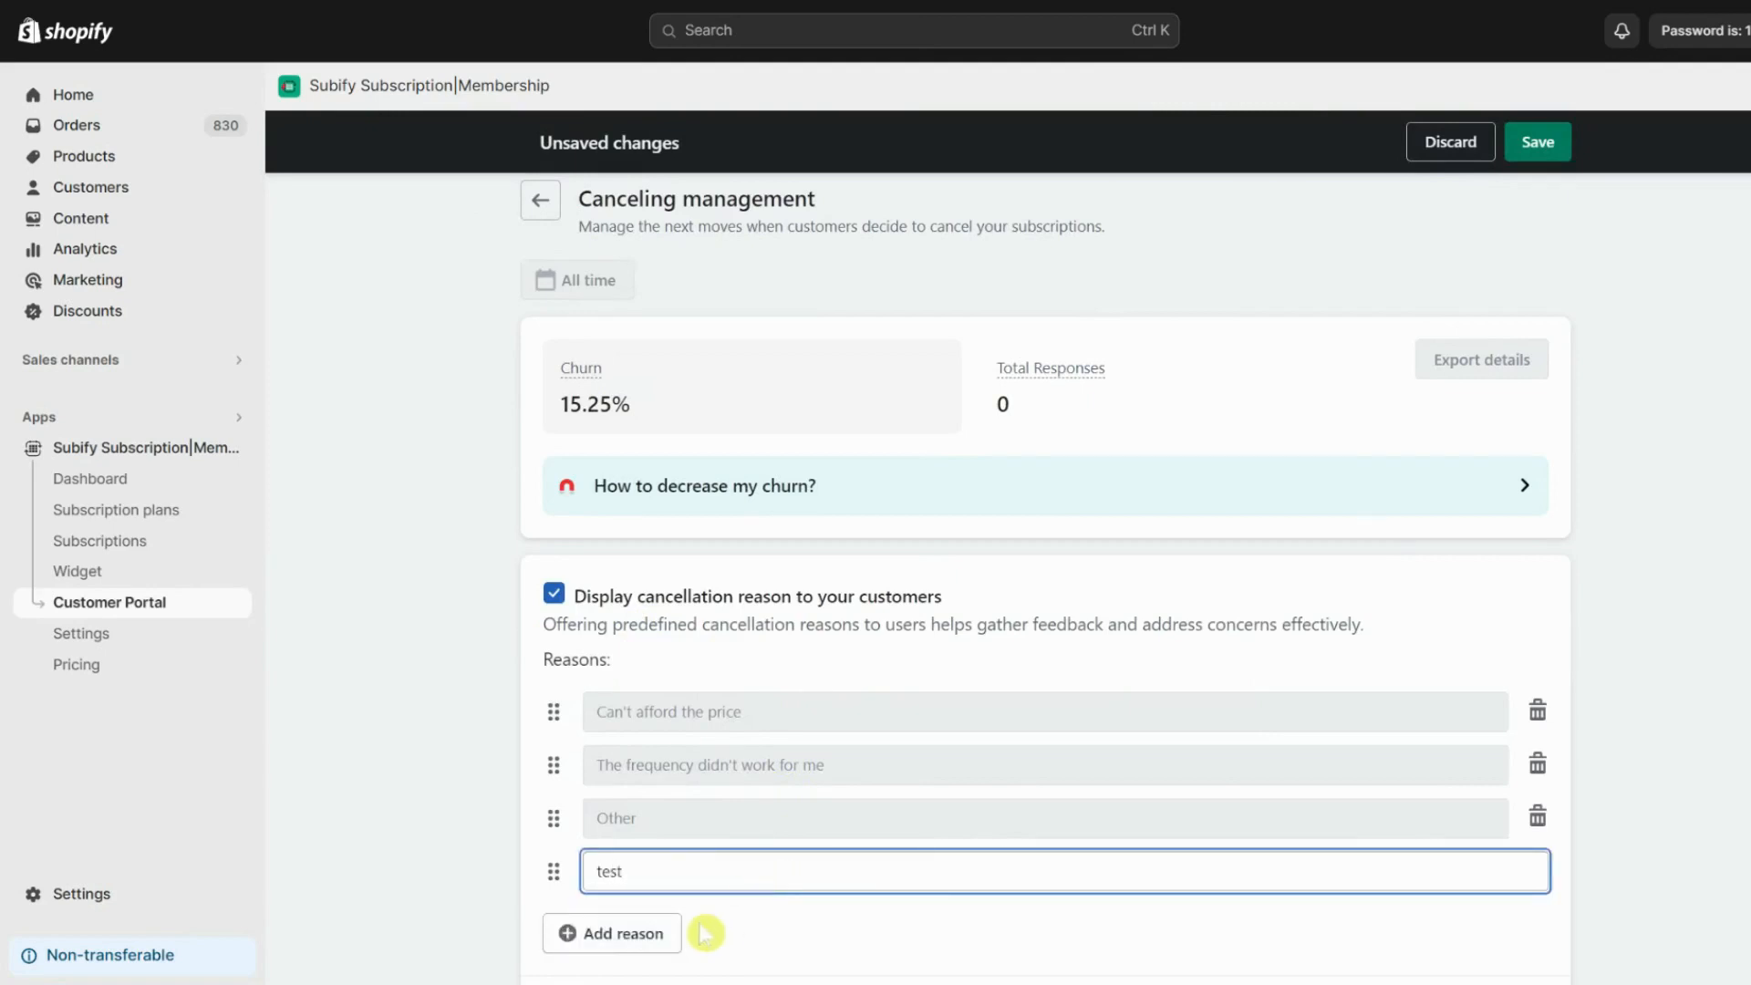
pyautogui.click(662, 933)
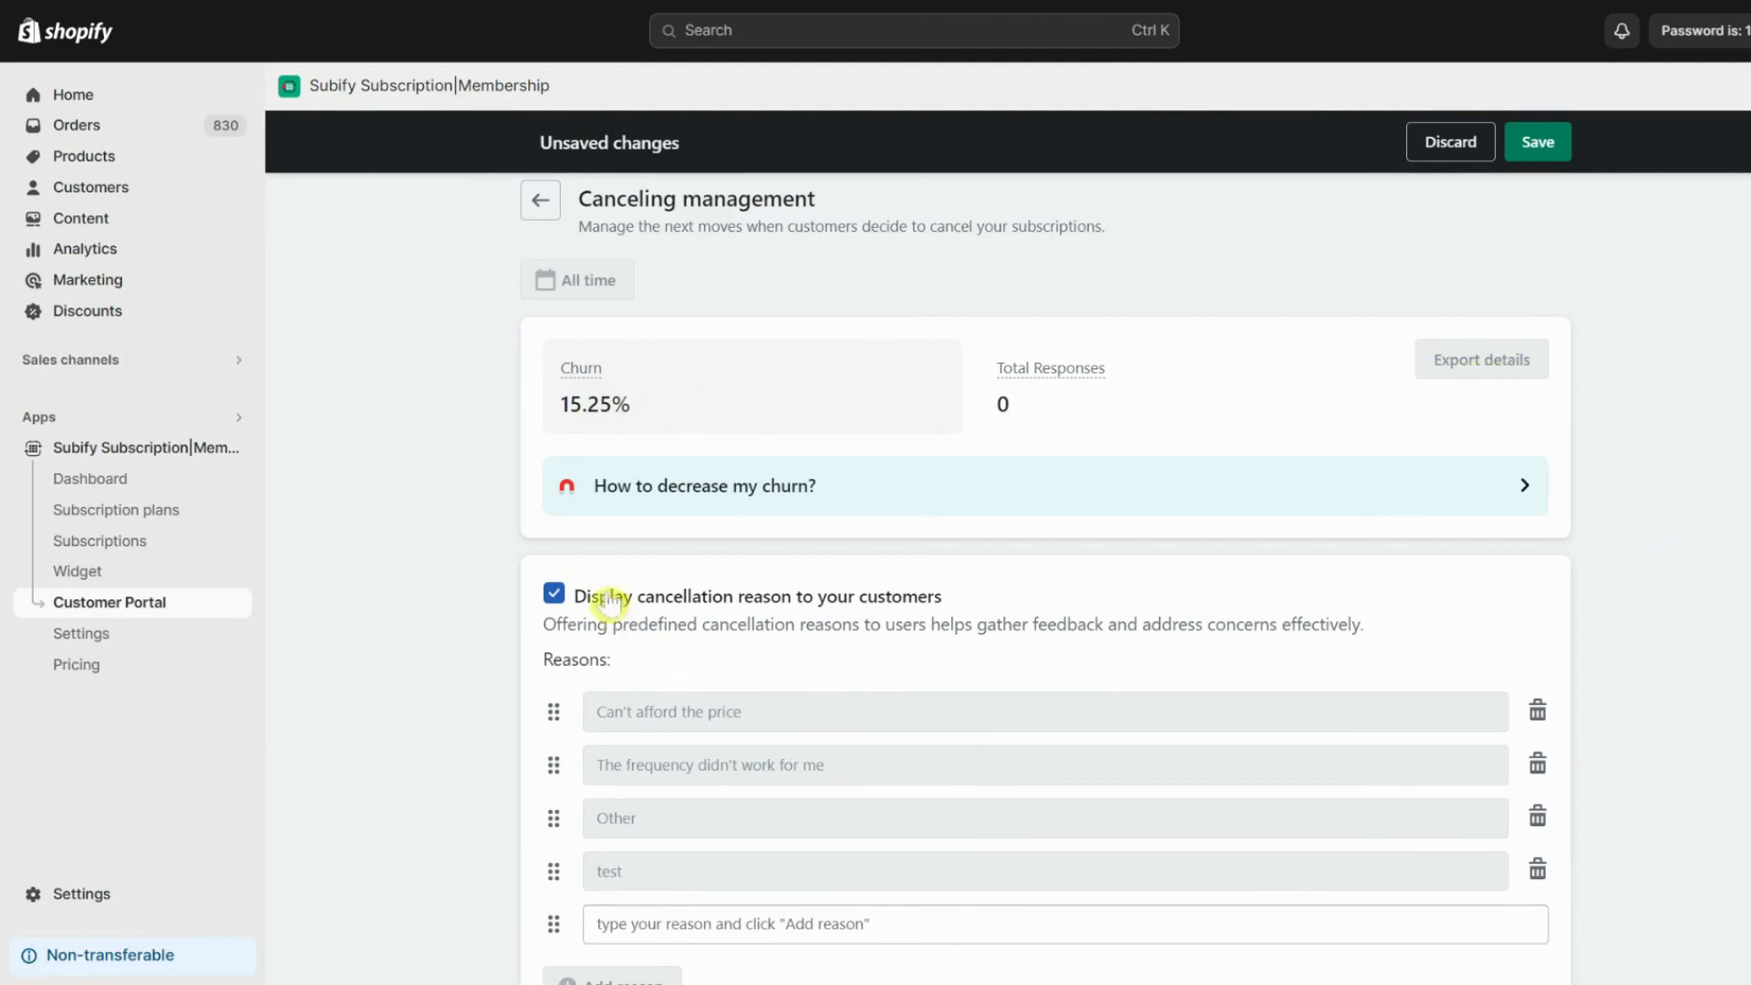
# - Enable a custom message before cancellation, enter the retention text offering 20% OFF for the next three months, and save
pyautogui.scroll(-3, 1117, 755)
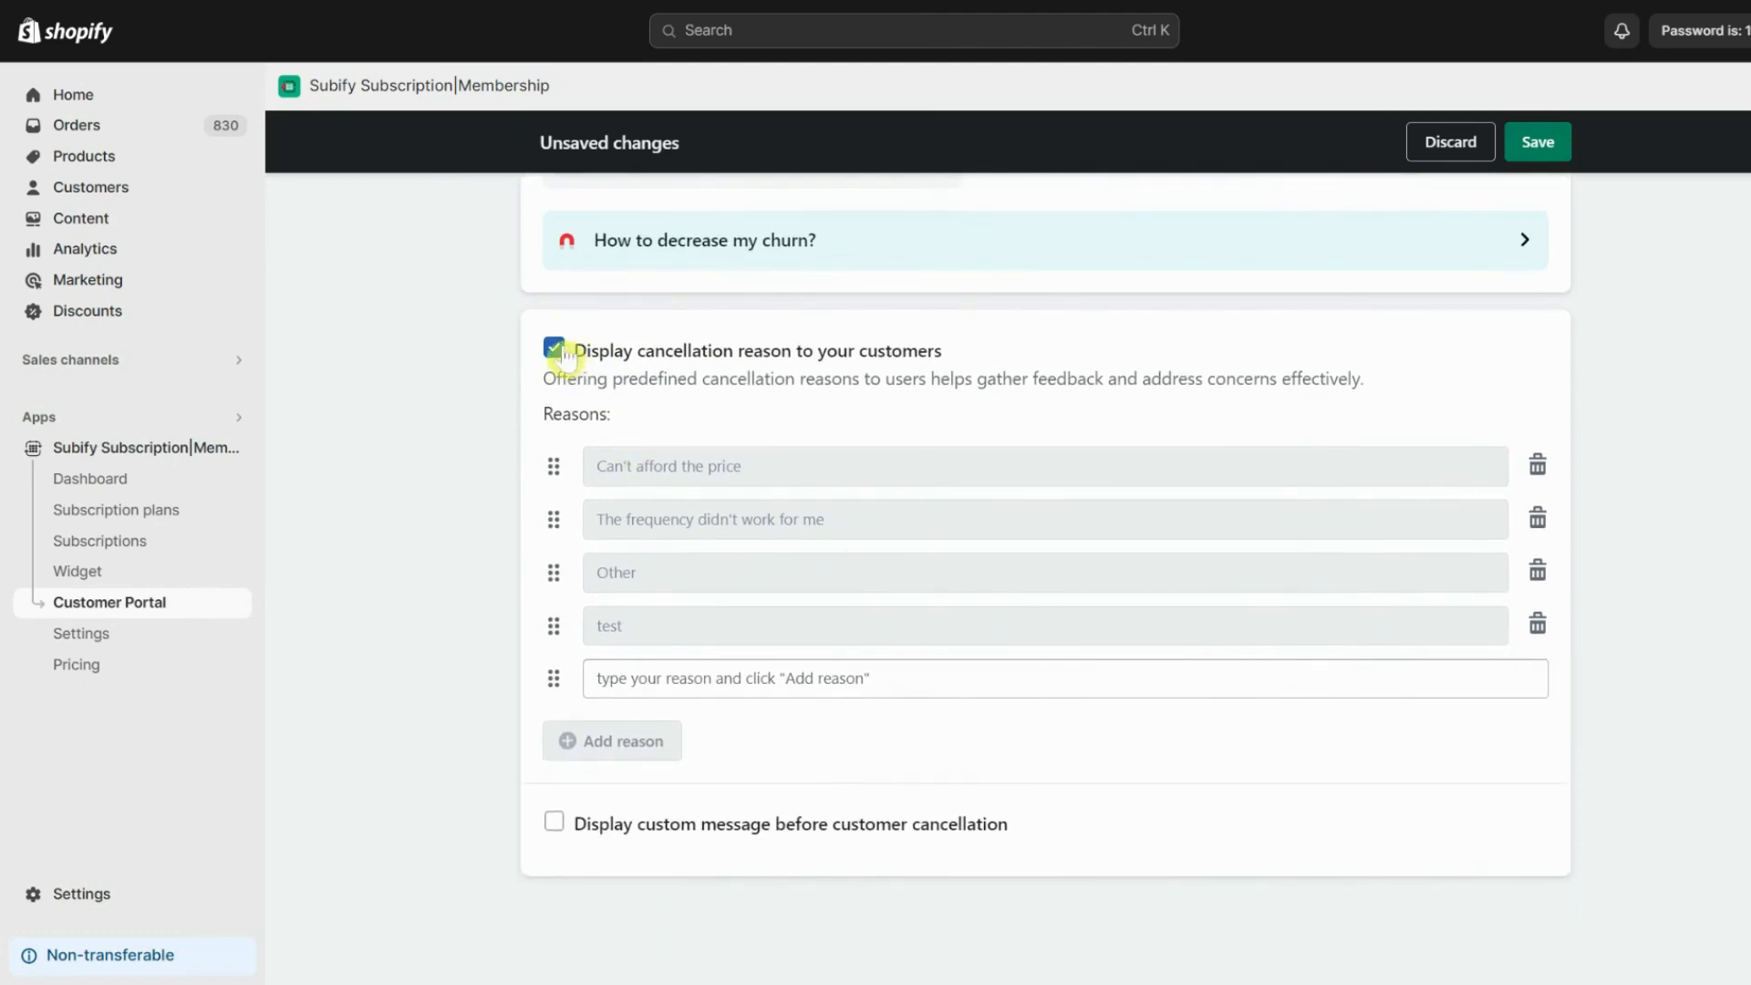
pyautogui.click(573, 824)
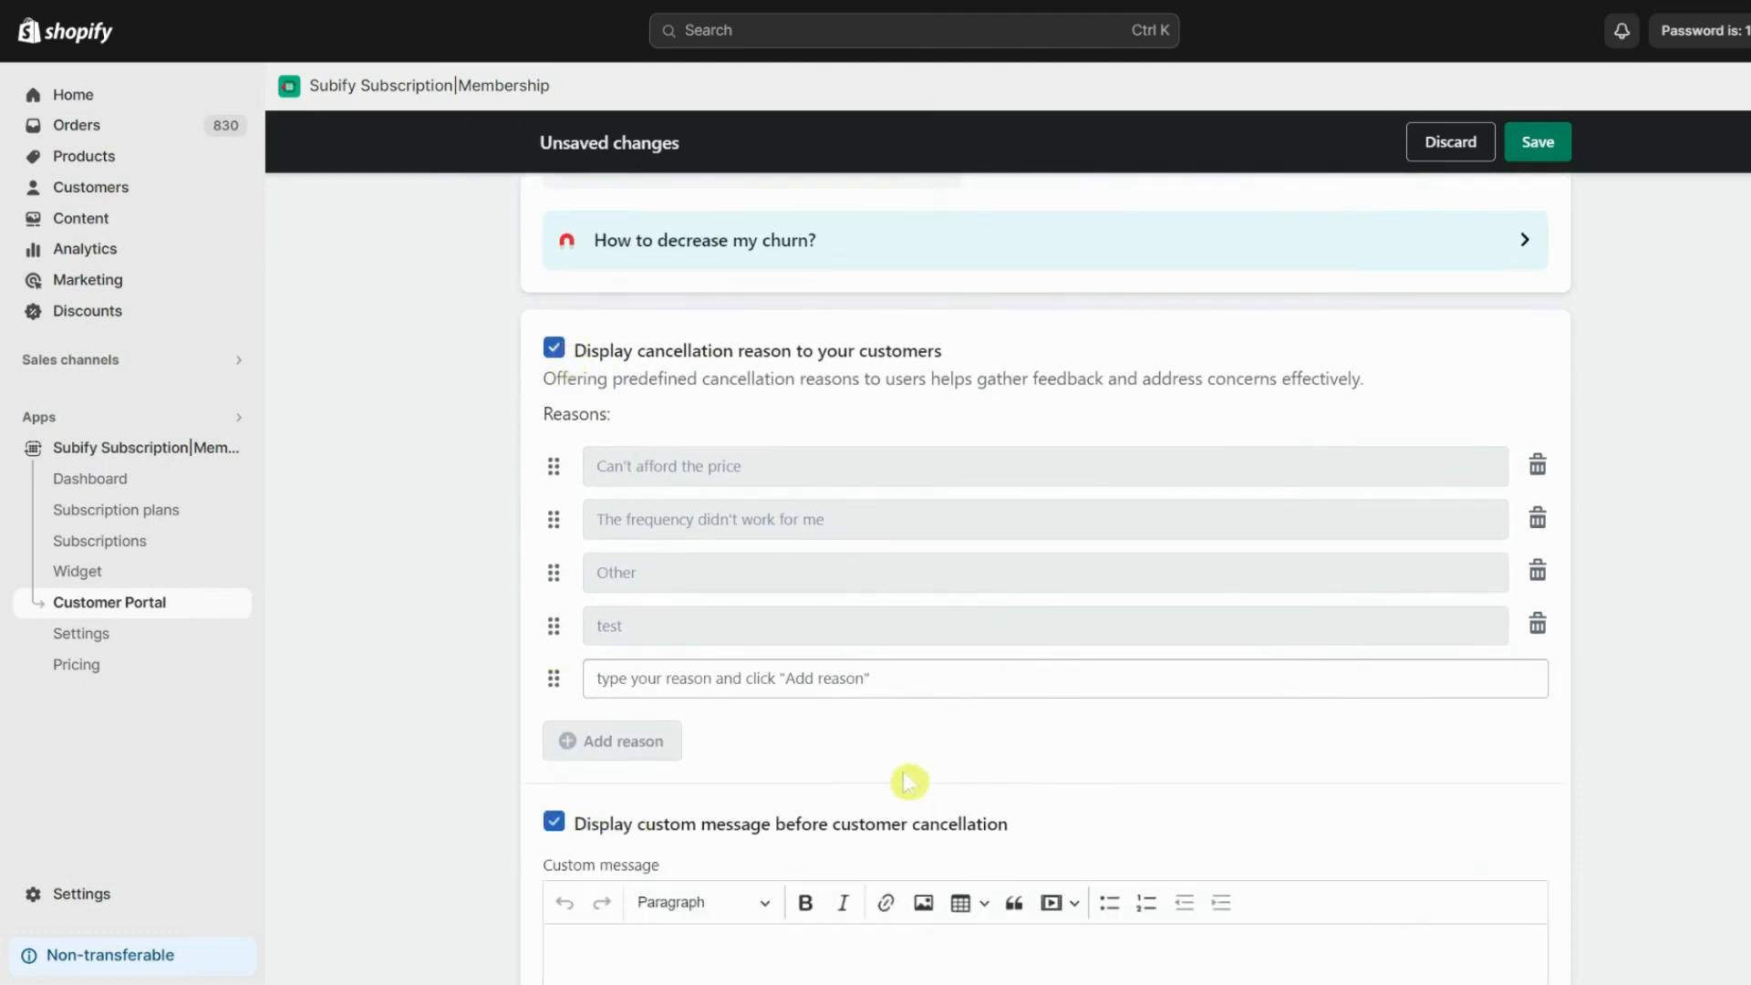
pyautogui.scroll(-2, 909, 782)
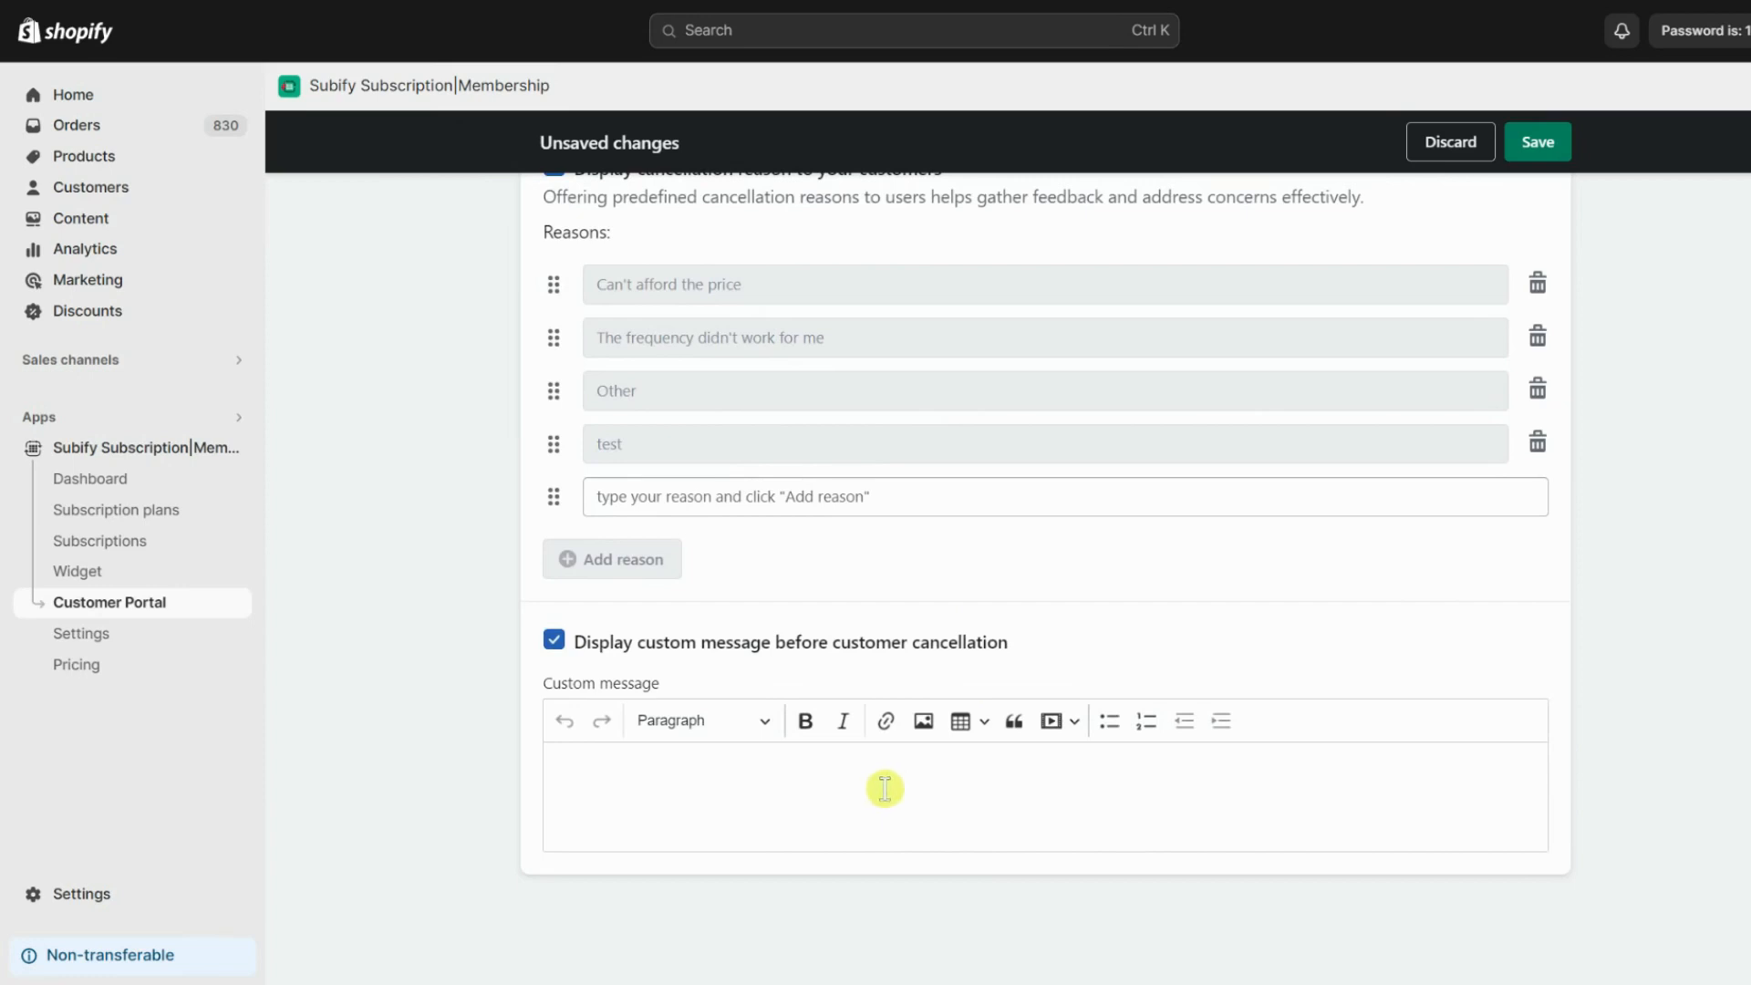
pyautogui.click(884, 787)
pyautogui.write("Oh no, we noticed you're thinking of saying goodbye to our subscription. But wait! We've whipped up something super exciting to show you just how much we value you in our community! 💖 What if we sprinkle some magic on your subscription with a dazzling 20% OFF for the next three months? 🌈 Yup, you heard it right! Just use the magical code: SPARKLE20, and voila! Instant savings on your favorite products! 🎉 Before you make your decision, why not give it a try?")
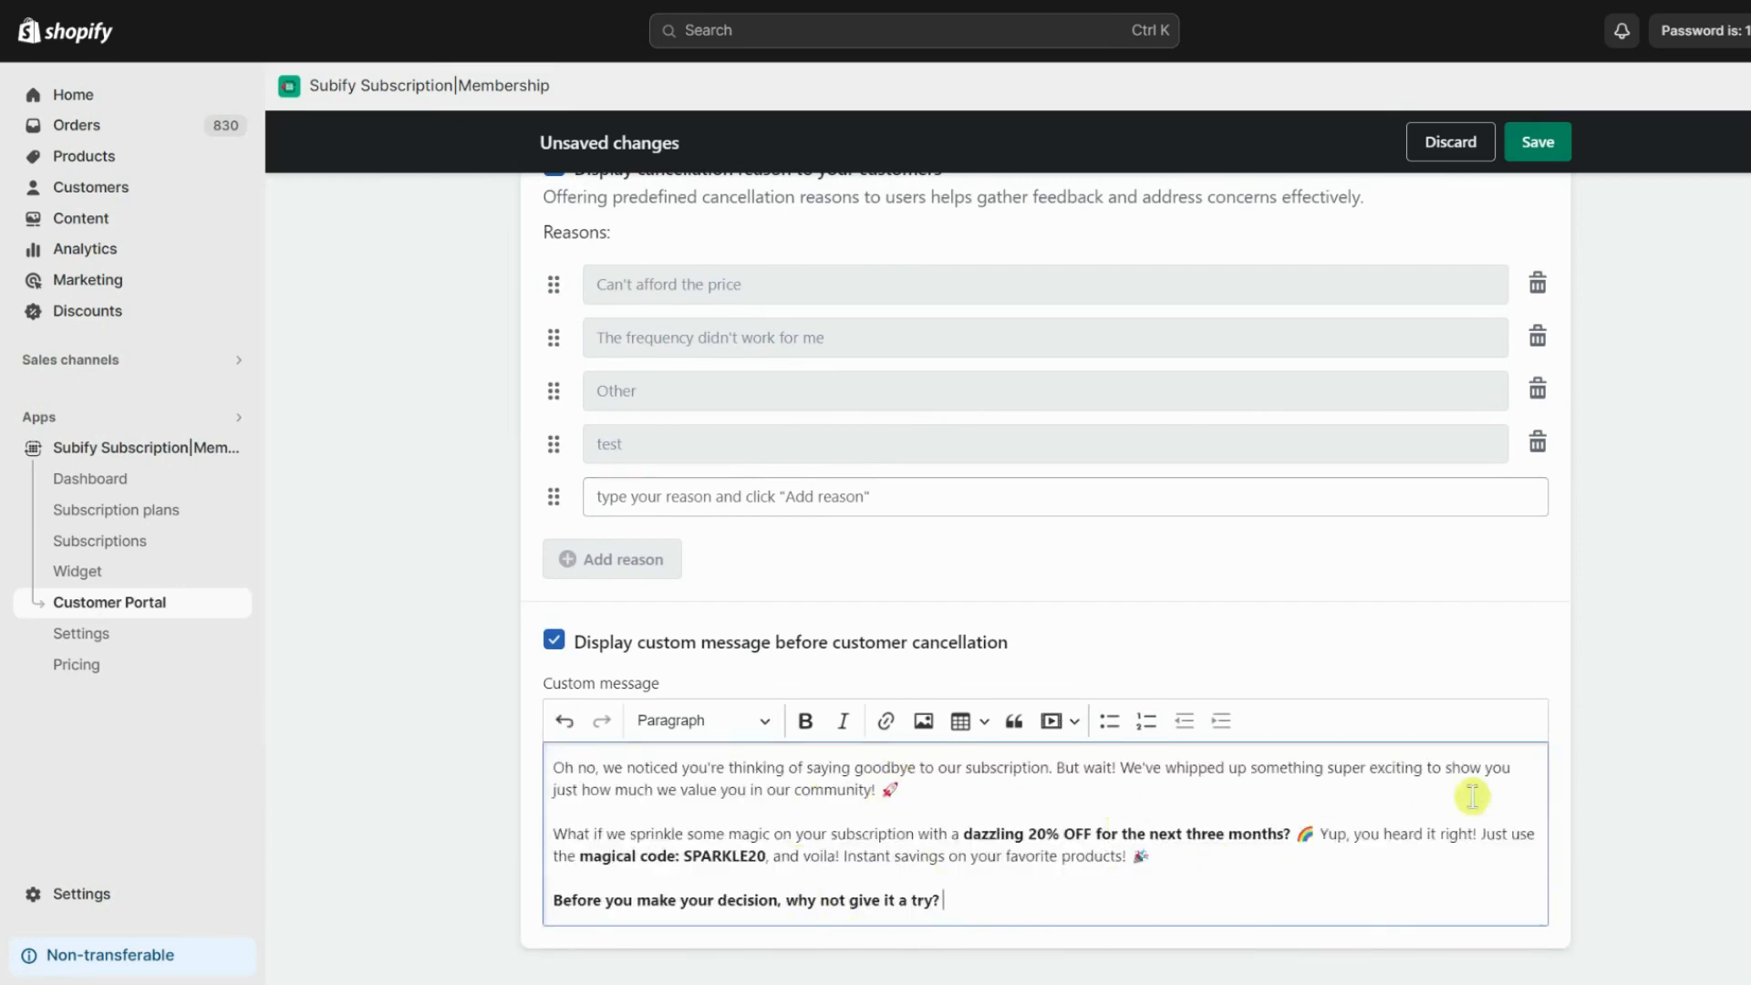
pyautogui.scroll(-1, 1624, 720)
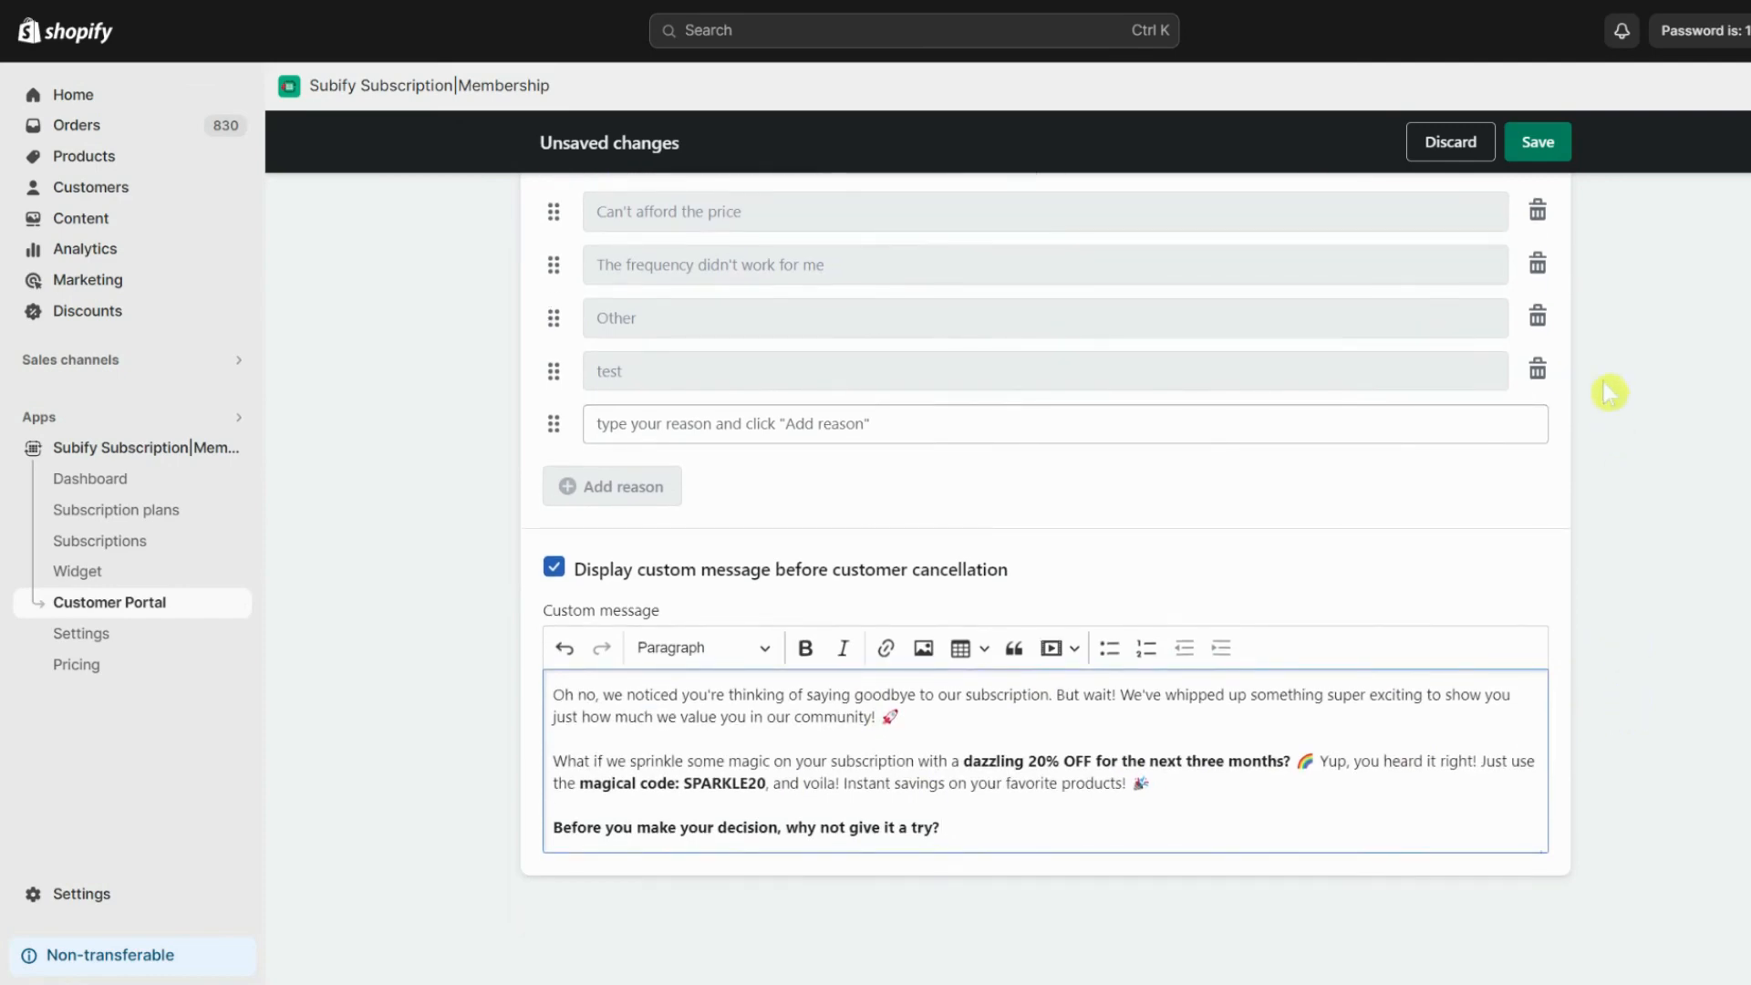
pyautogui.click(1546, 141)
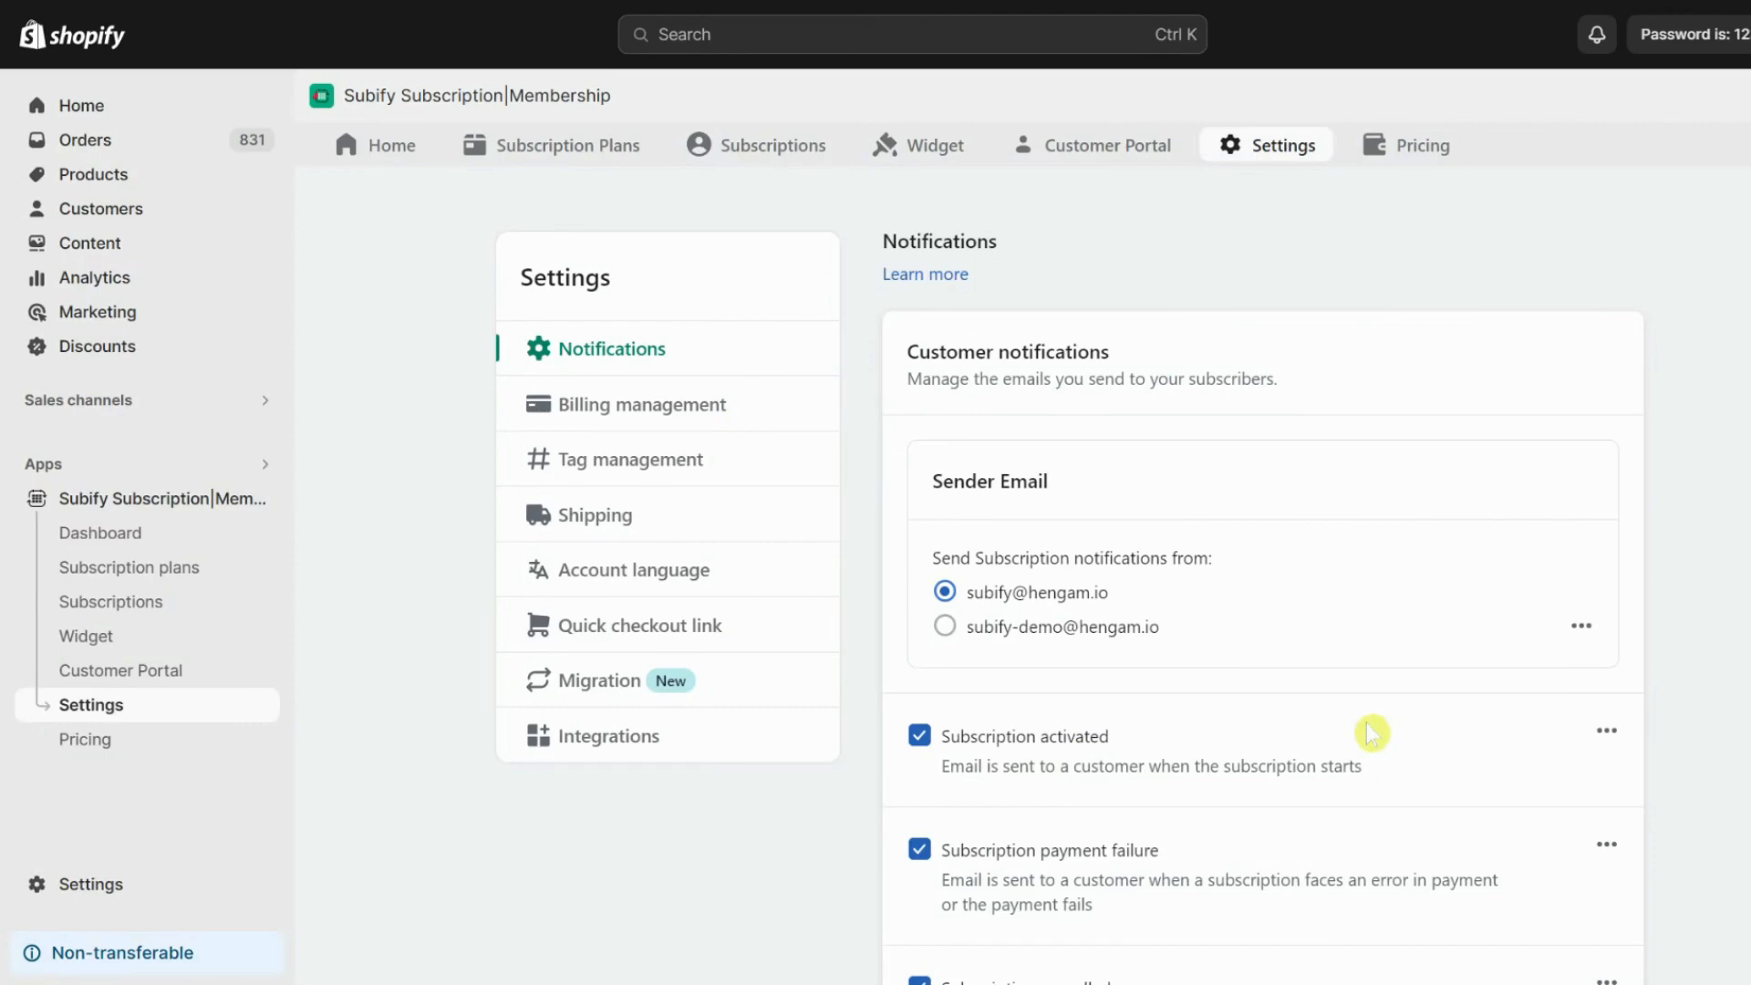
# - Review the customer notifications and the merchant's own notifications in the Notifications settings
pyautogui.scroll(-10, 1371, 733)
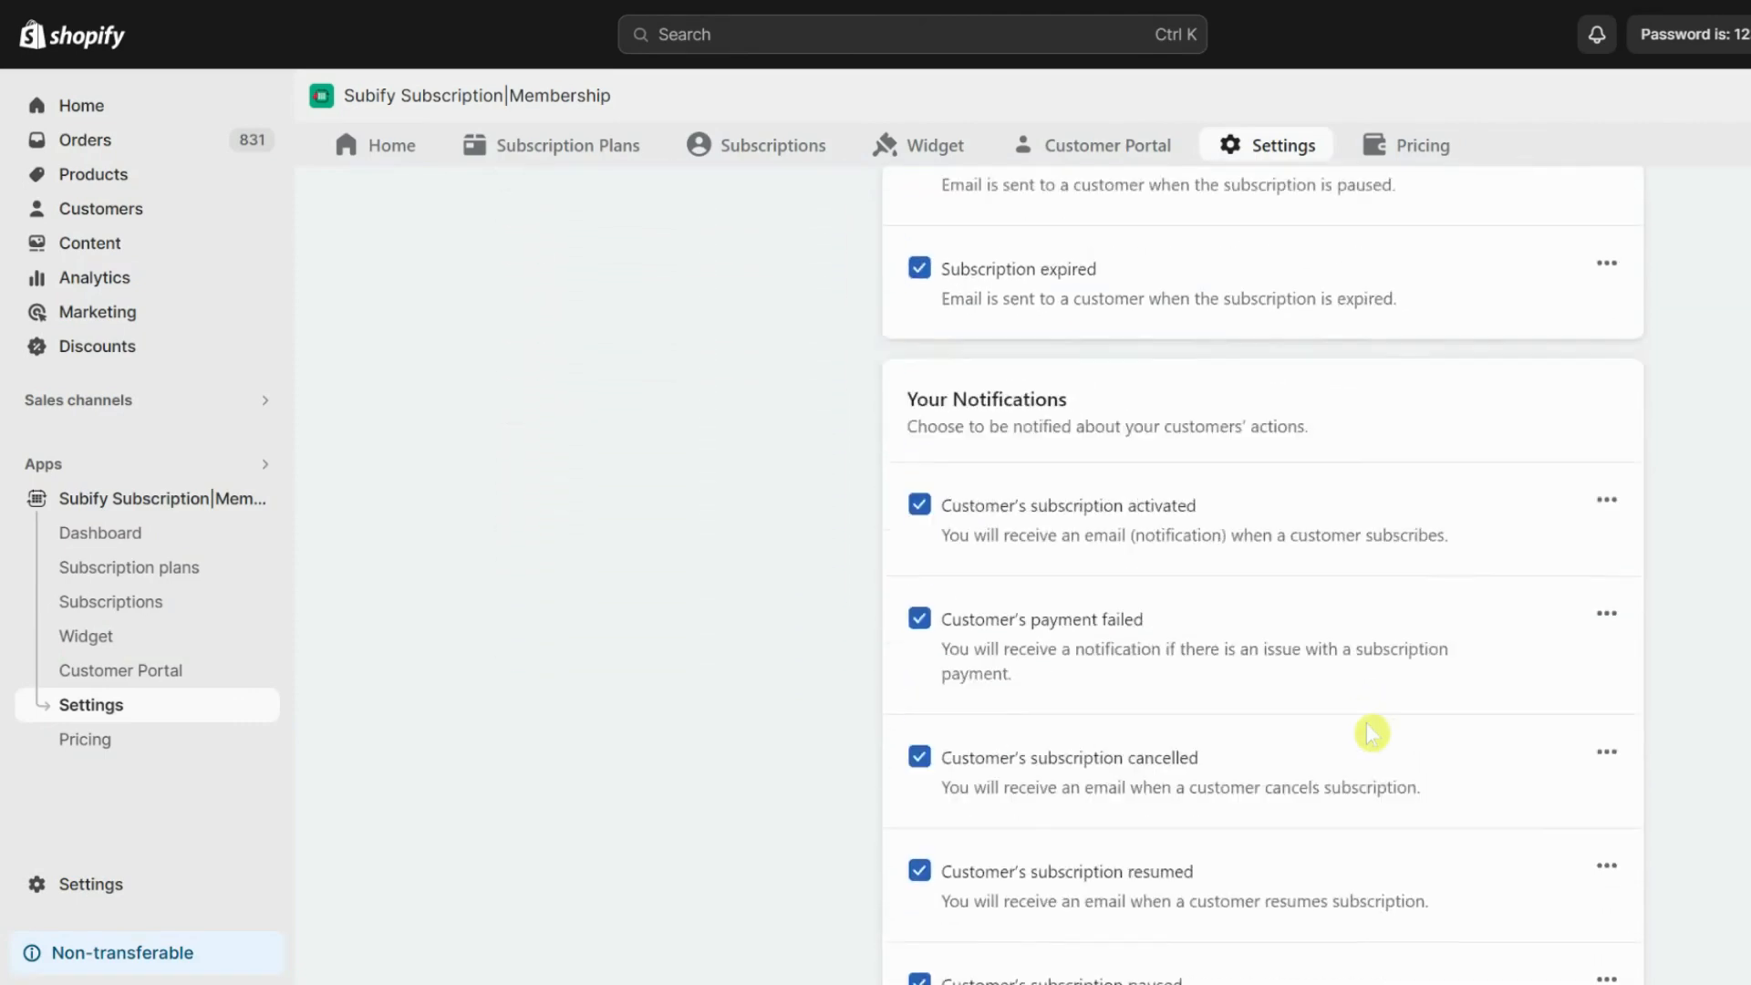
pyautogui.scroll(-5, 1371, 732)
pyautogui.scroll(4, 1370, 733)
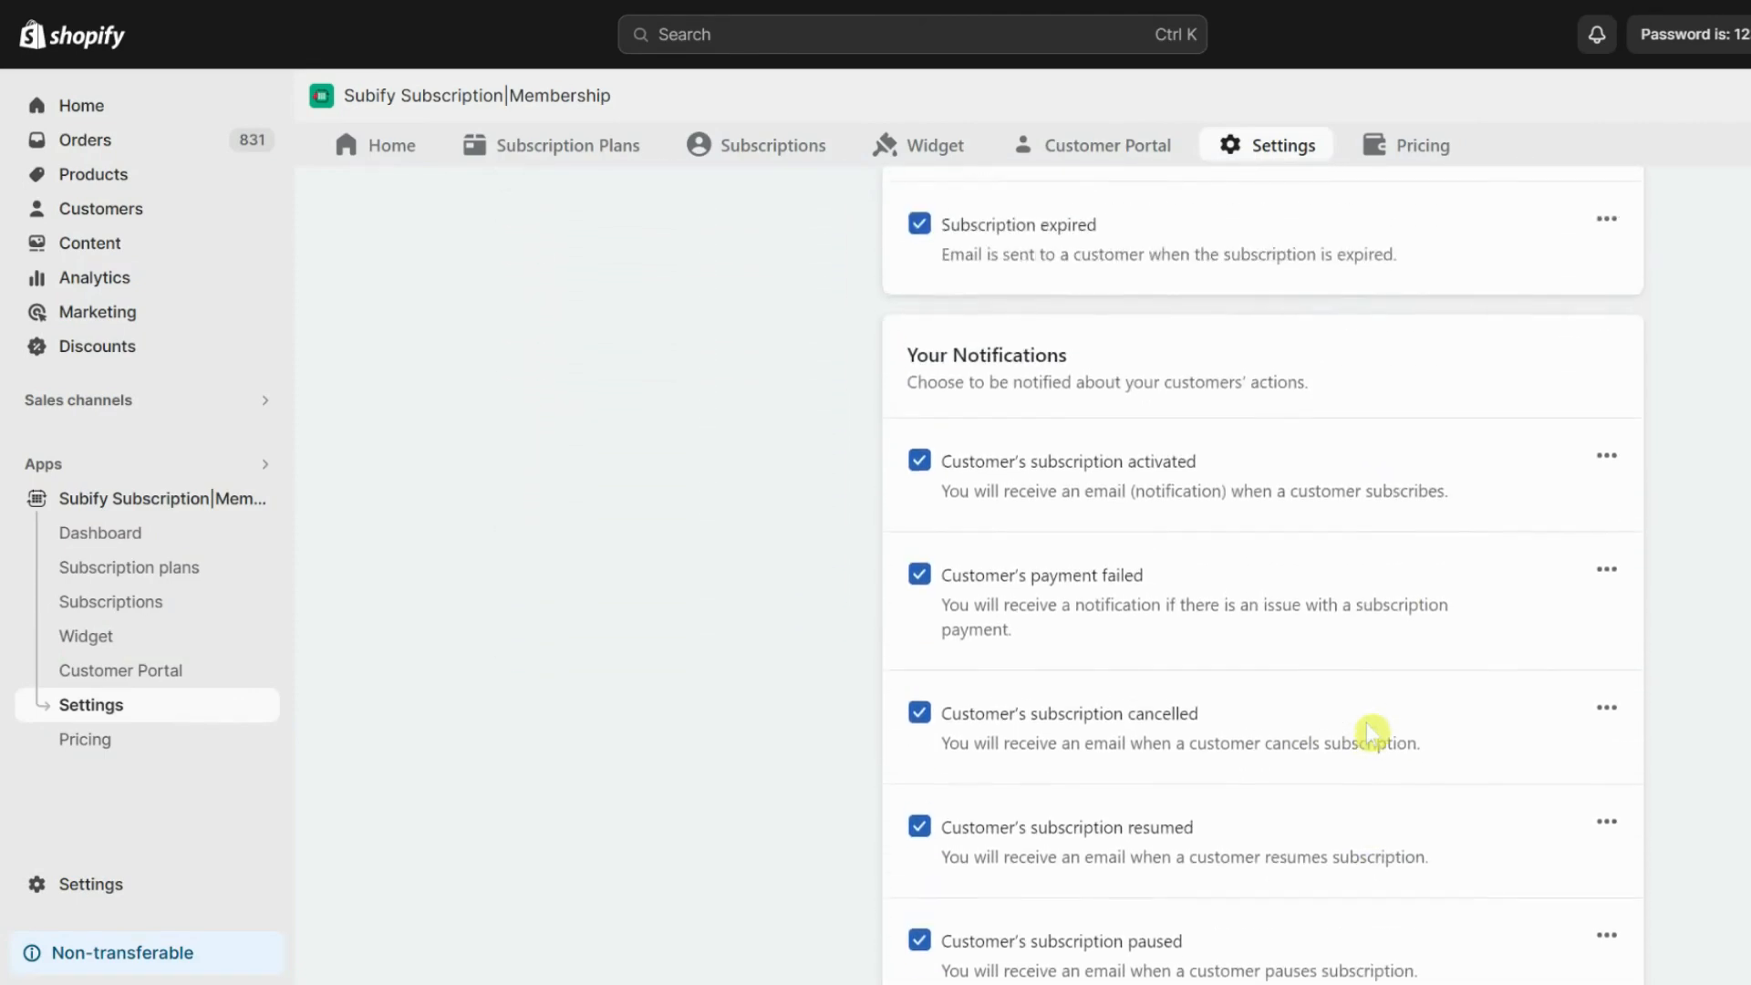
pyautogui.scroll(10, 1371, 733)
# - Try the alternative sender email for subscription notifications, check its editable name, and discard the changes
pyautogui.click(1079, 384)
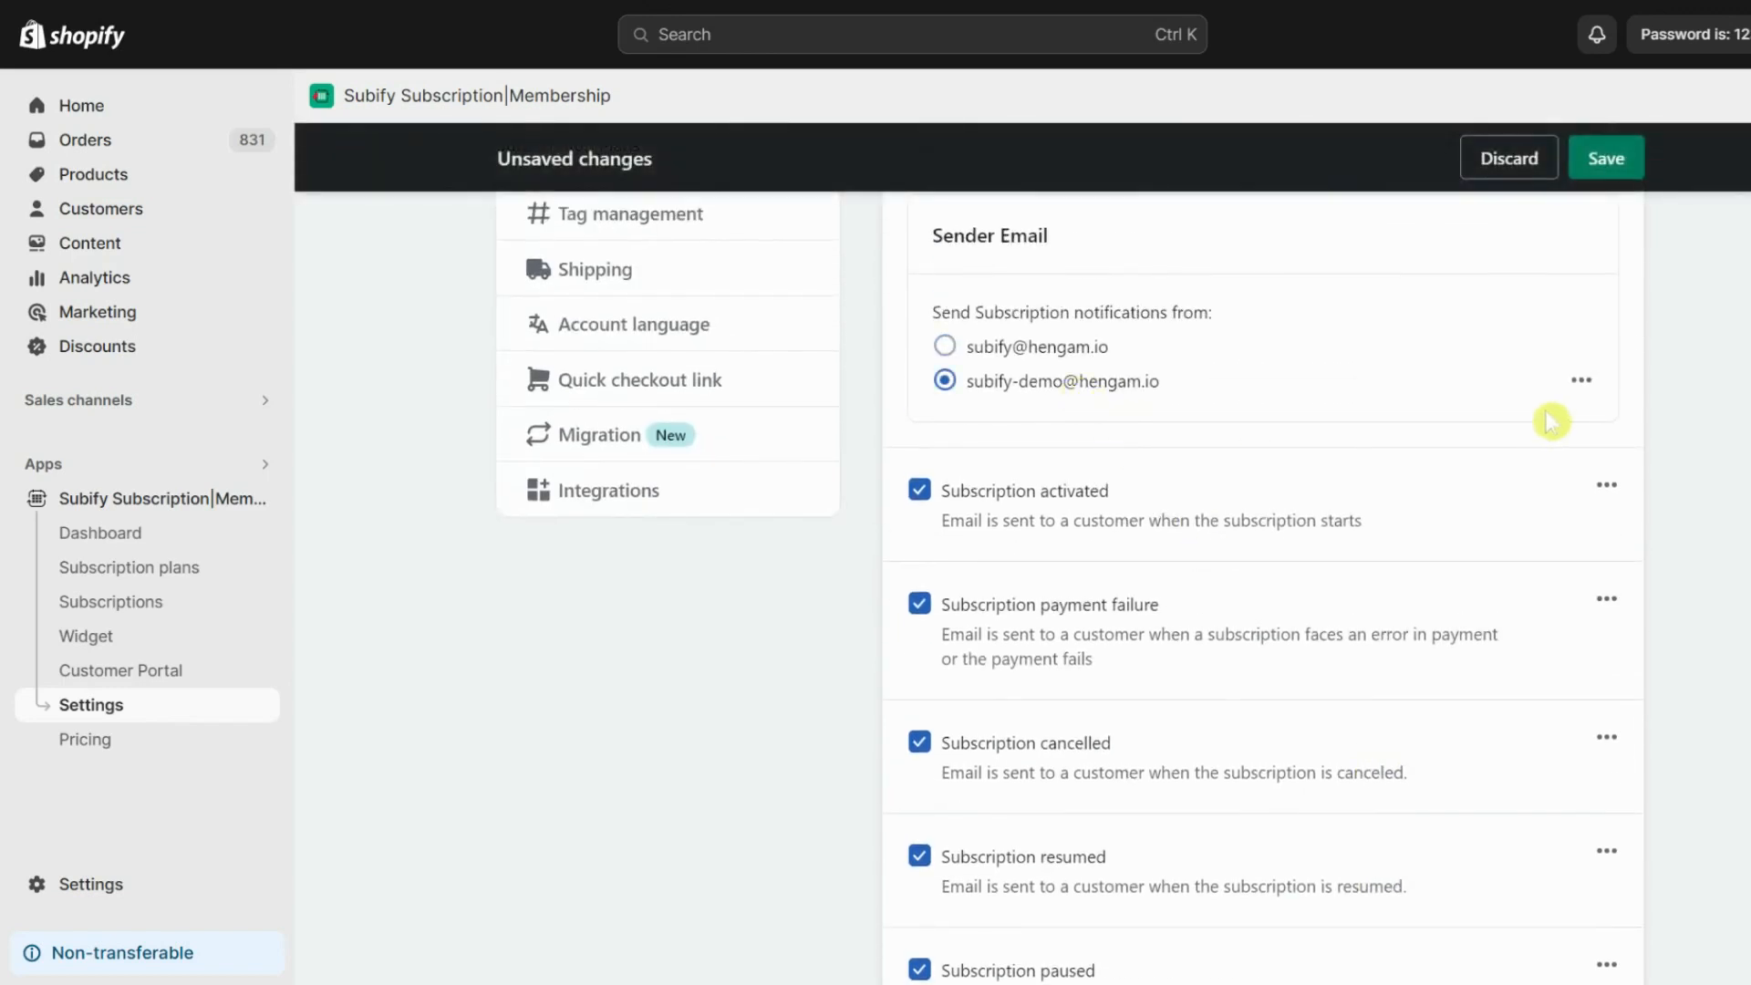
pyautogui.click(1582, 381)
pyautogui.click(1555, 441)
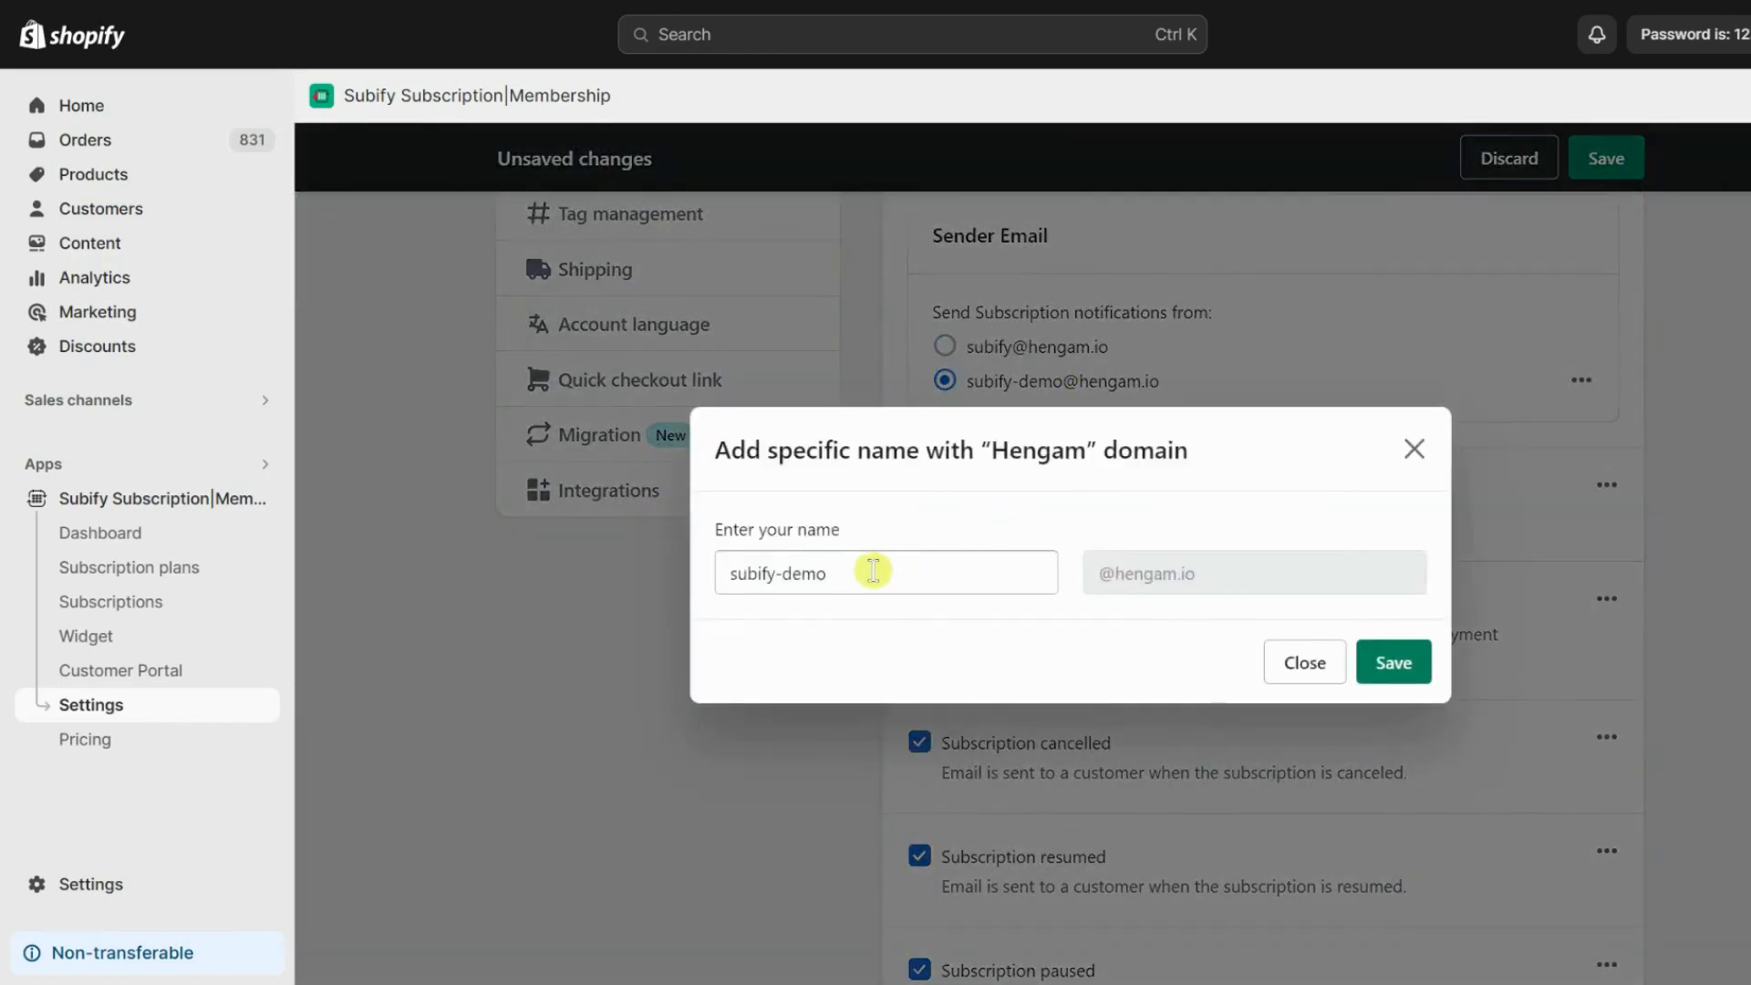
pyautogui.moveTo(873, 571); pyautogui.dragTo(725, 573)
pyautogui.click(1305, 663)
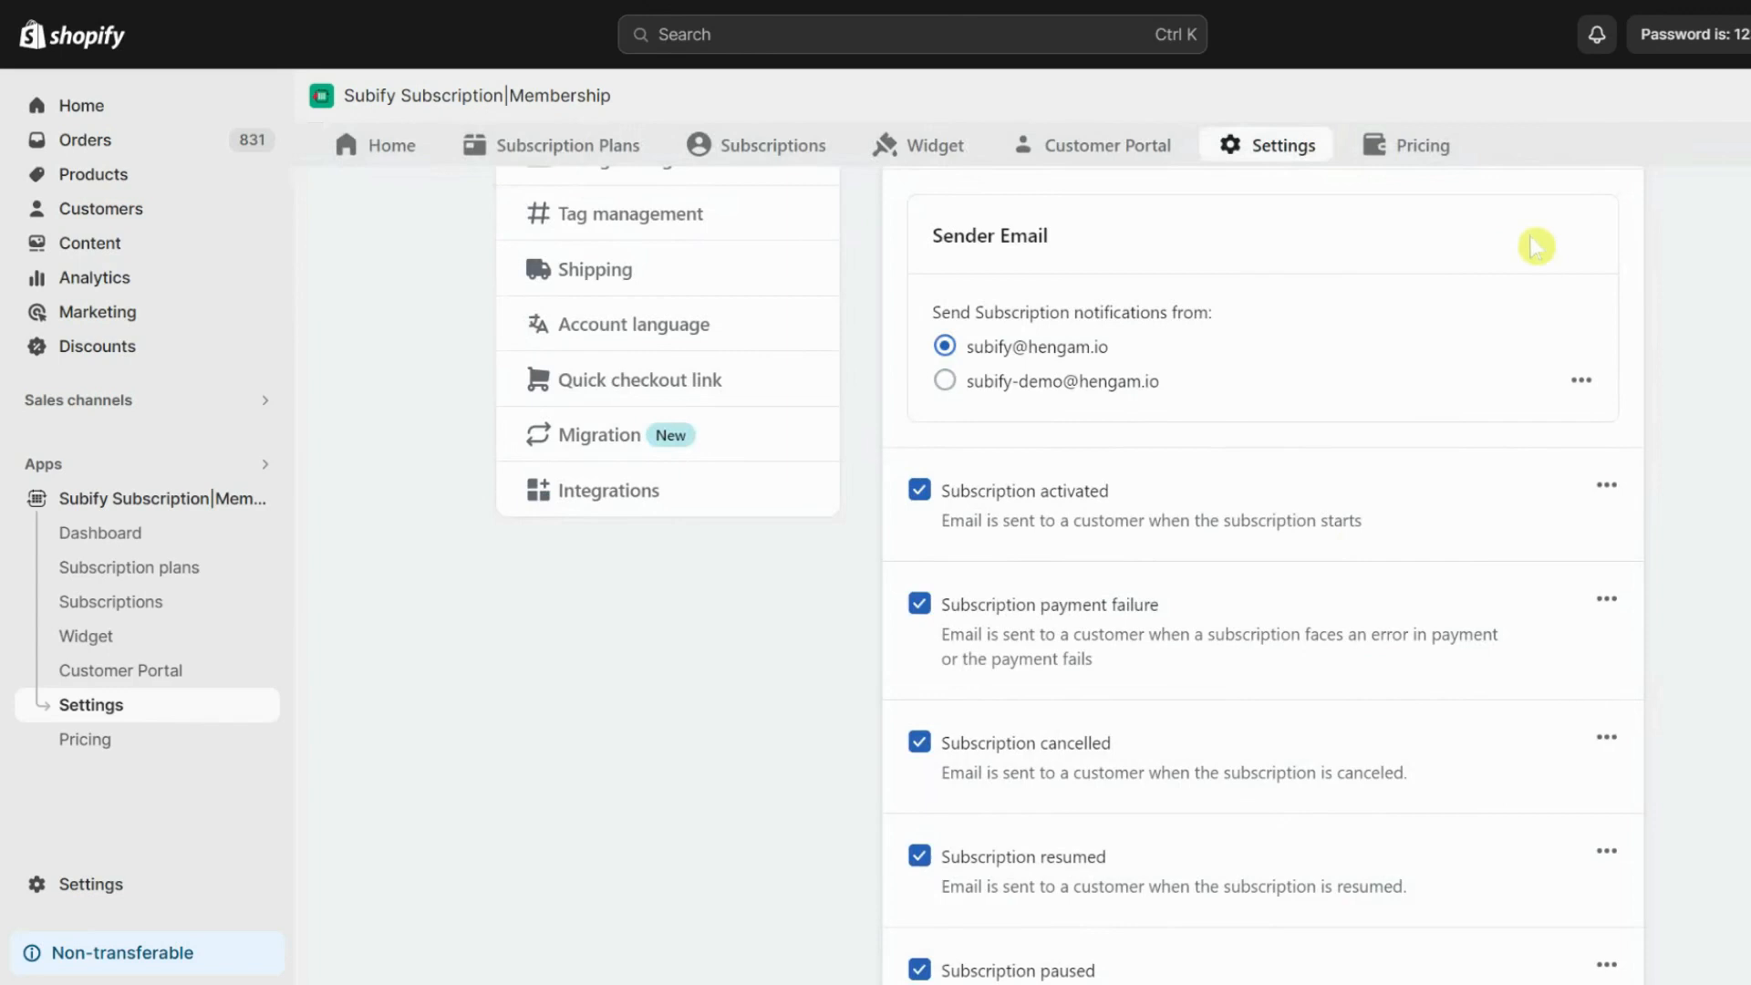
# - Open the email template of the Subscription activated notification, review it, and return to the notifications list
pyautogui.click(1614, 485)
pyautogui.click(1587, 647)
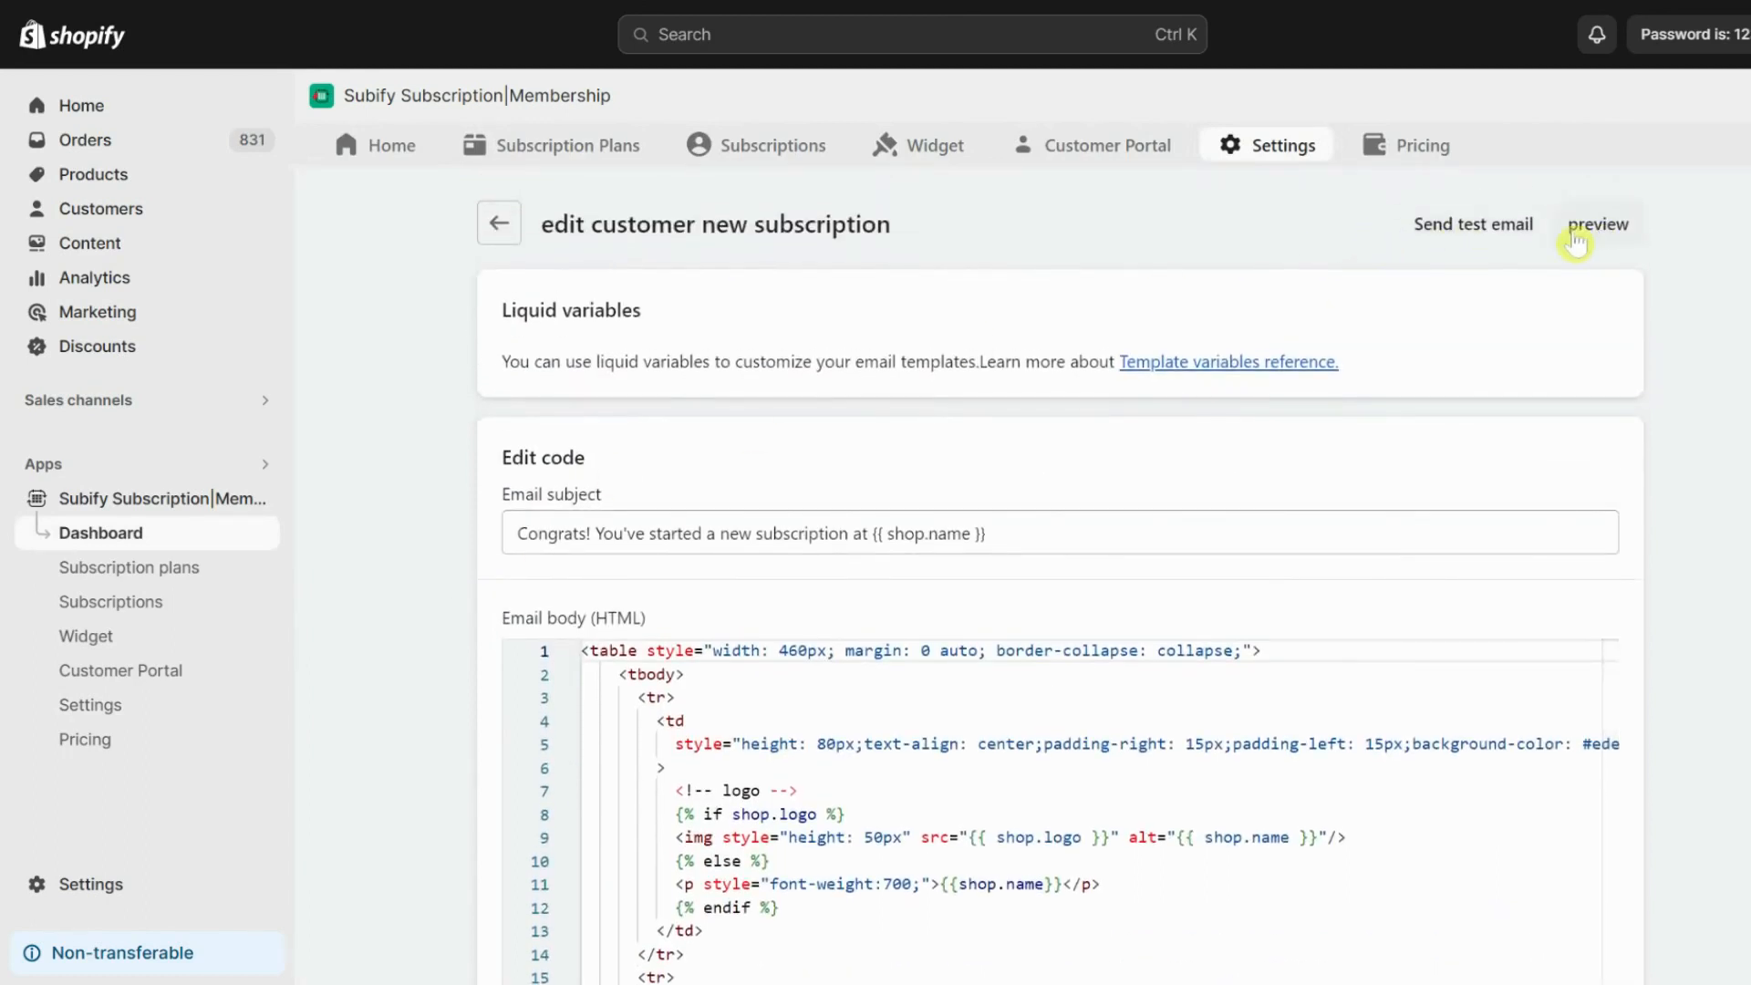
pyautogui.click(493, 228)
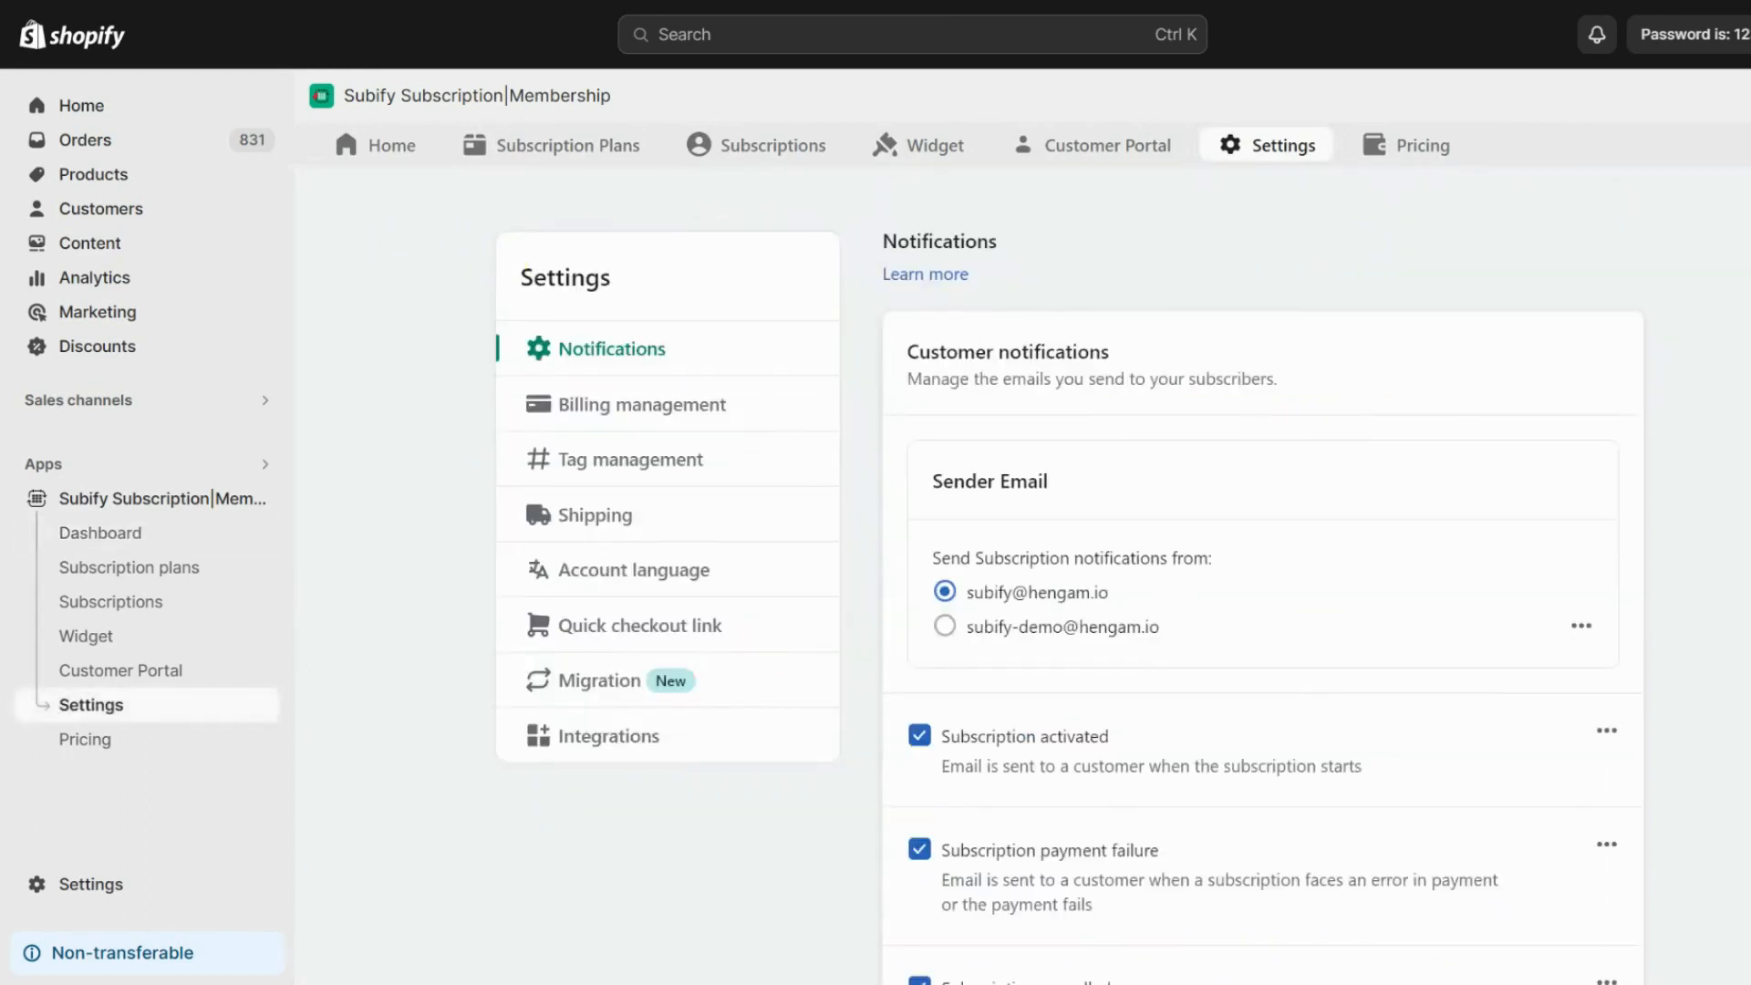
pyautogui.scroll(-10, 1700, 891)
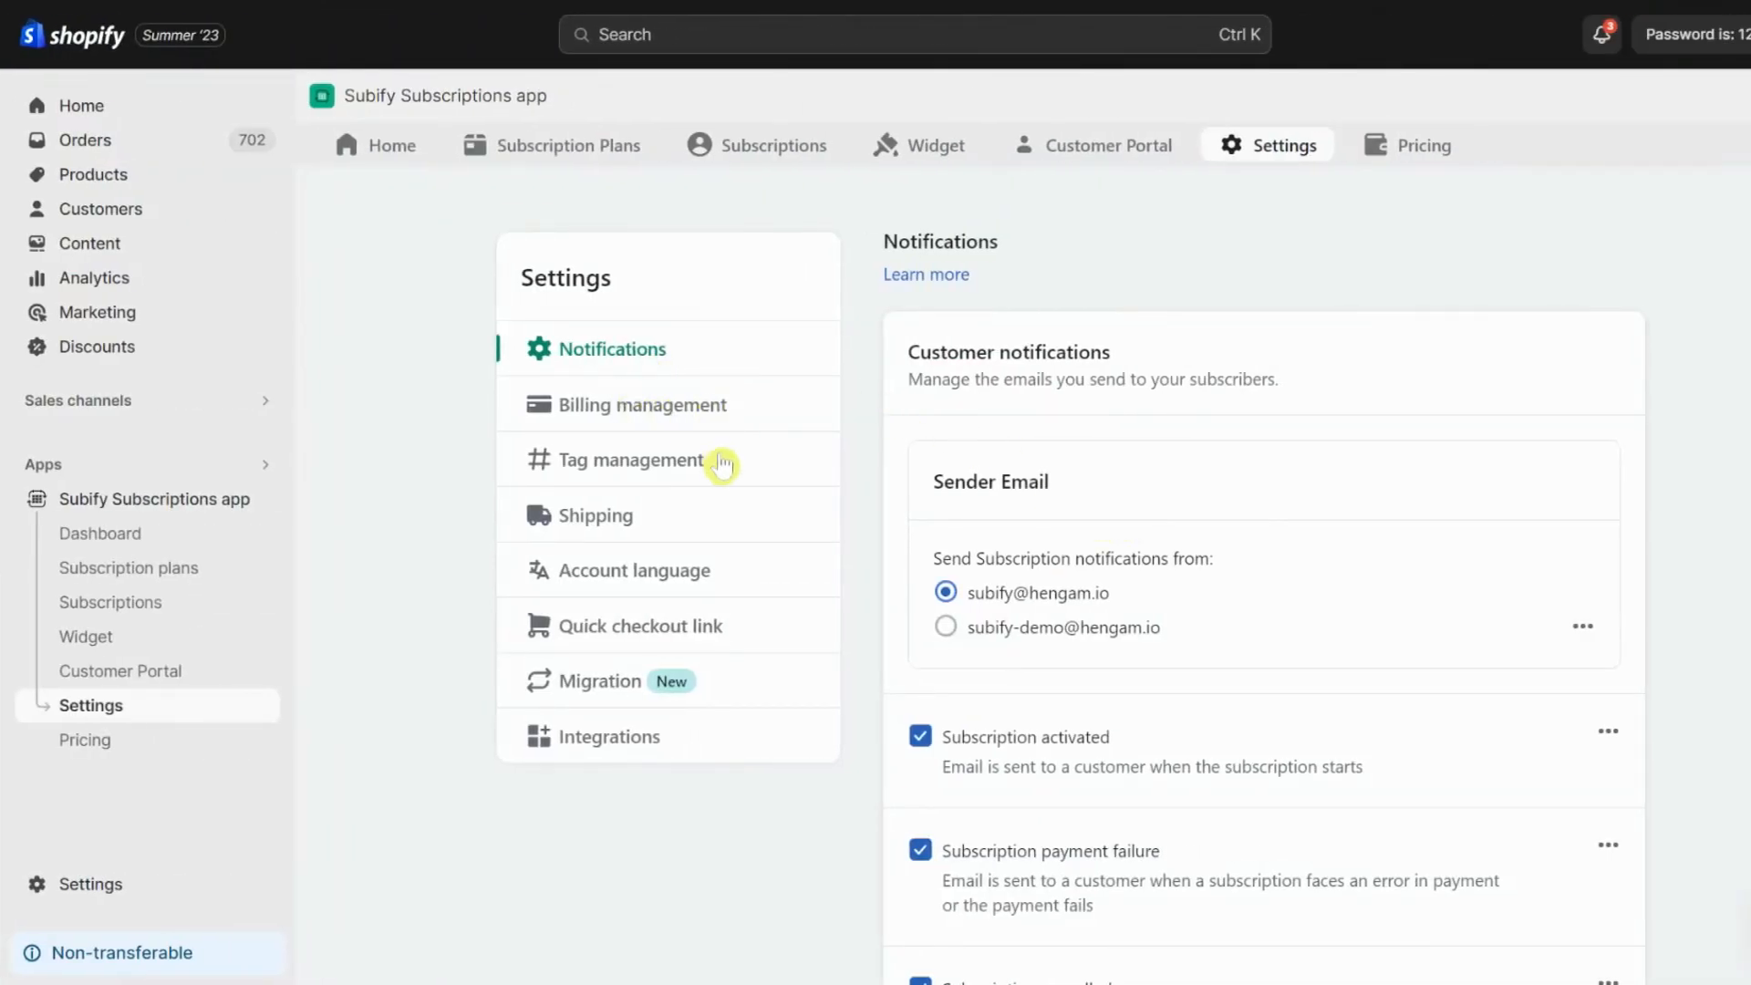
# - Try managing retries after a failed payment in Billing management with a max number of 2, and discard the changes
pyautogui.click(739, 416)
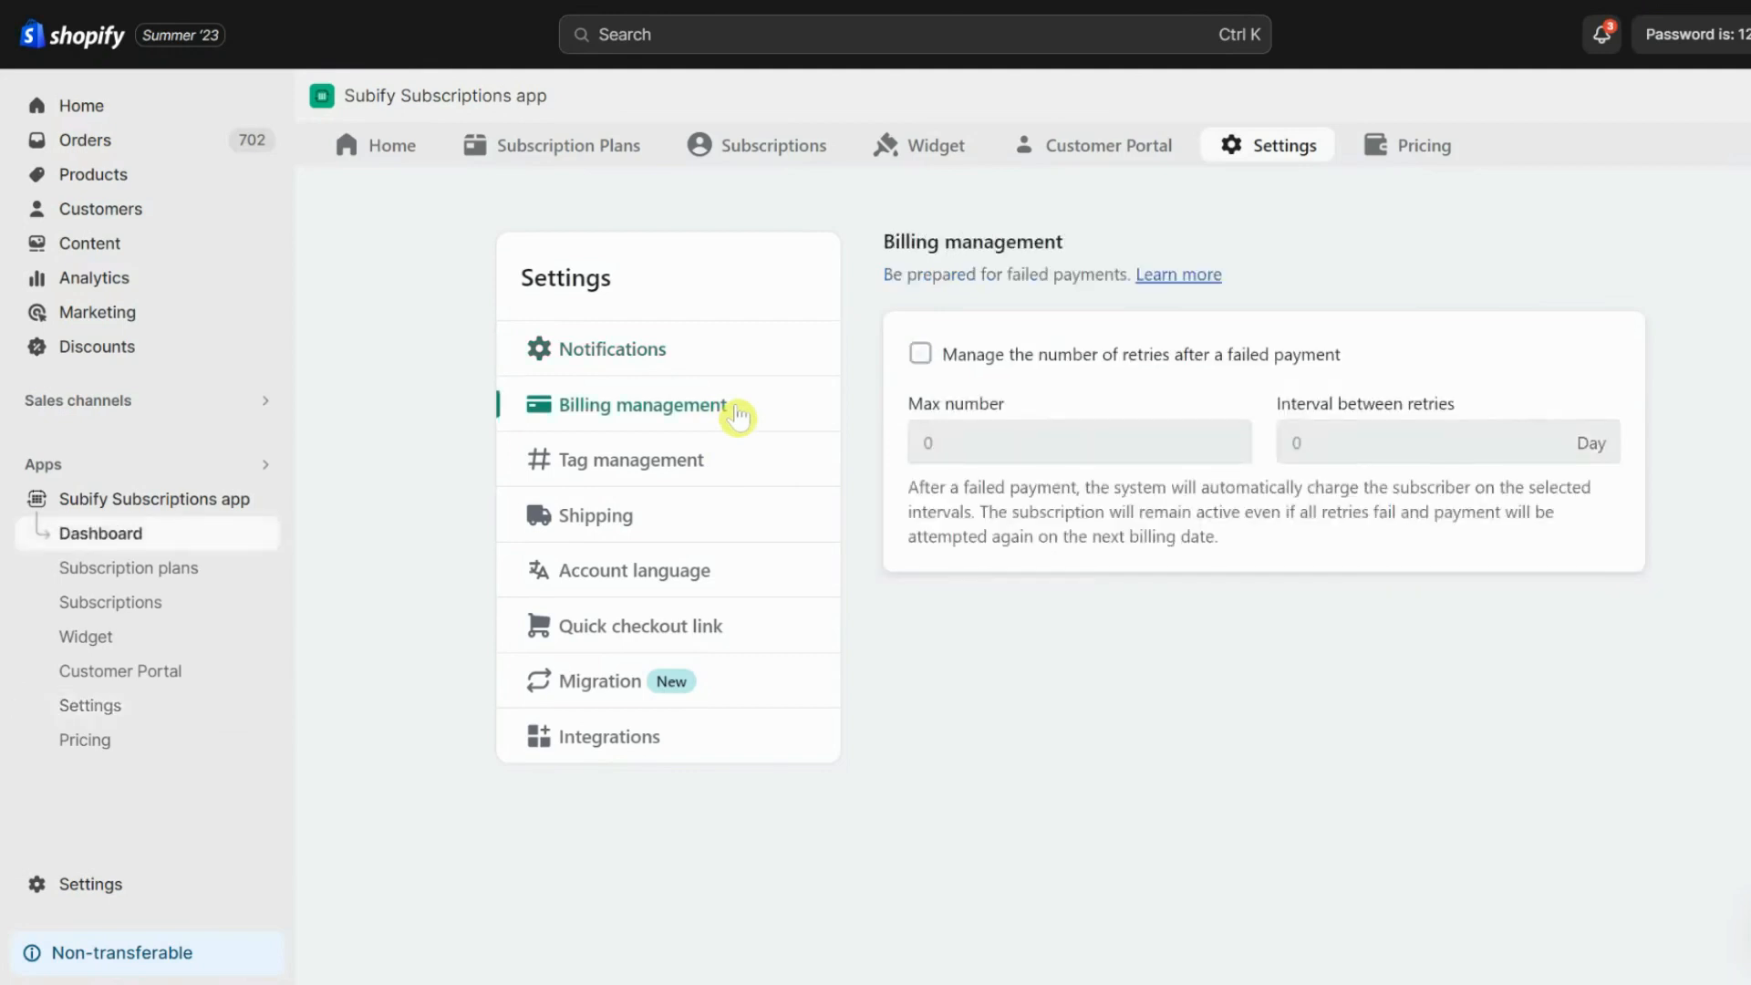
pyautogui.click(919, 356)
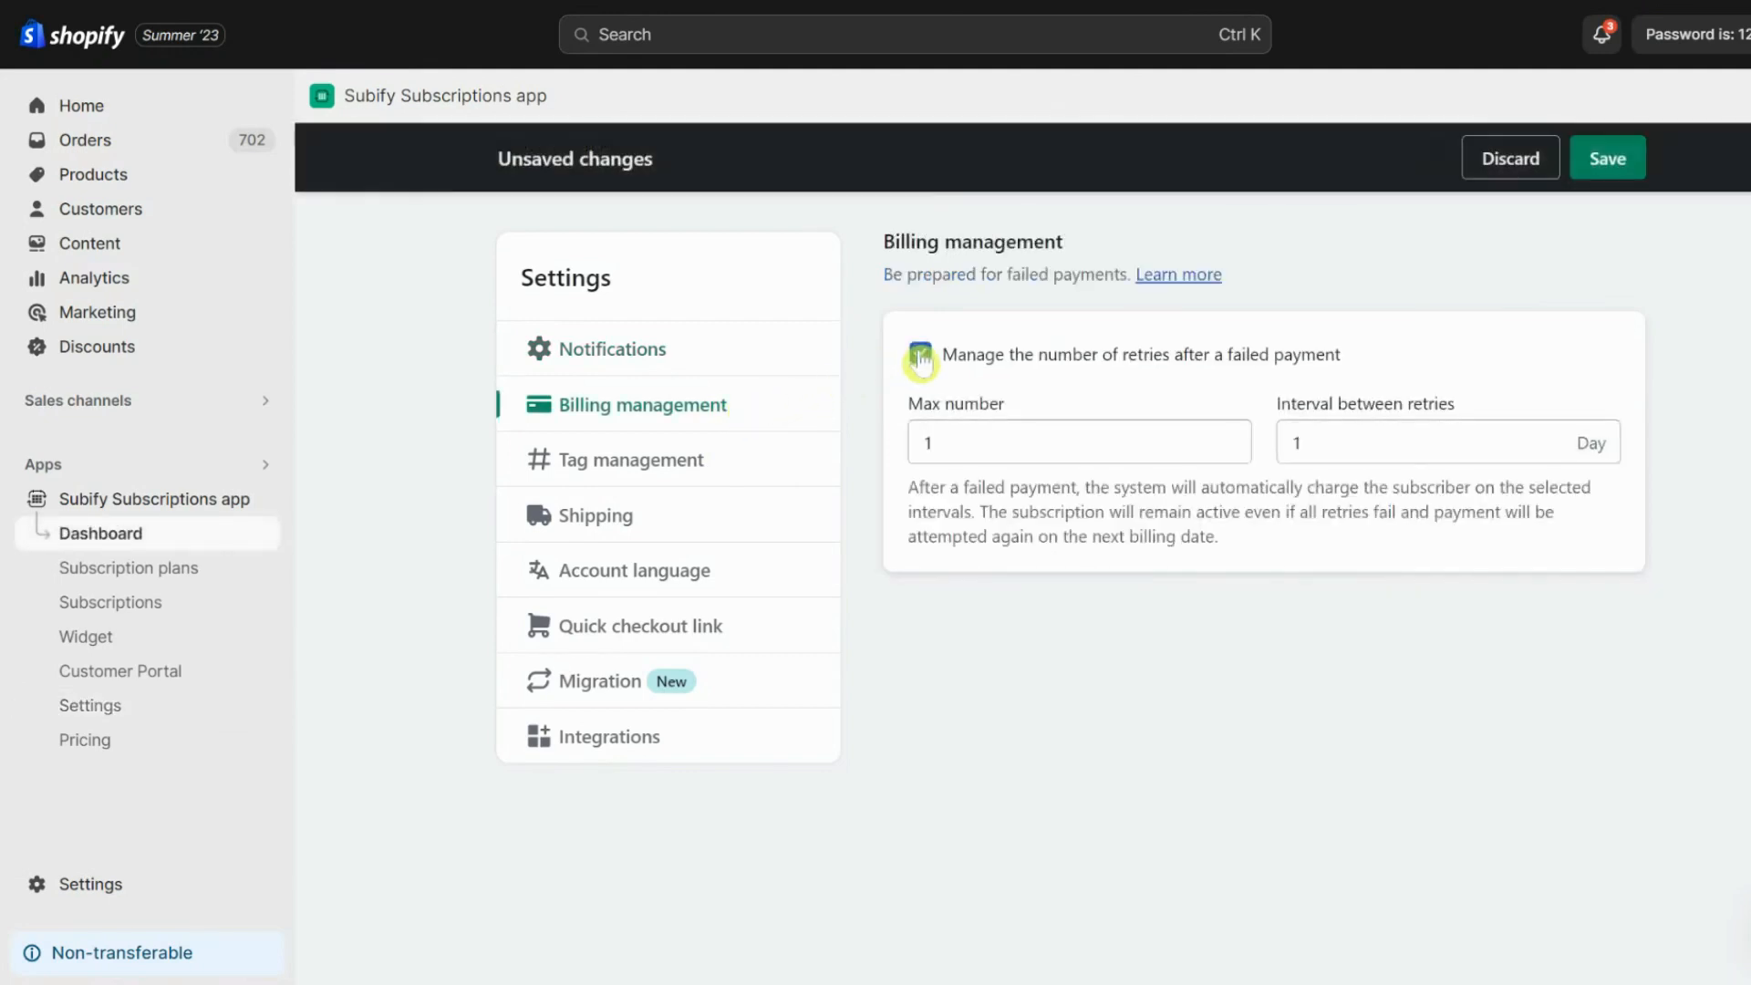
pyautogui.click(1303, 442)
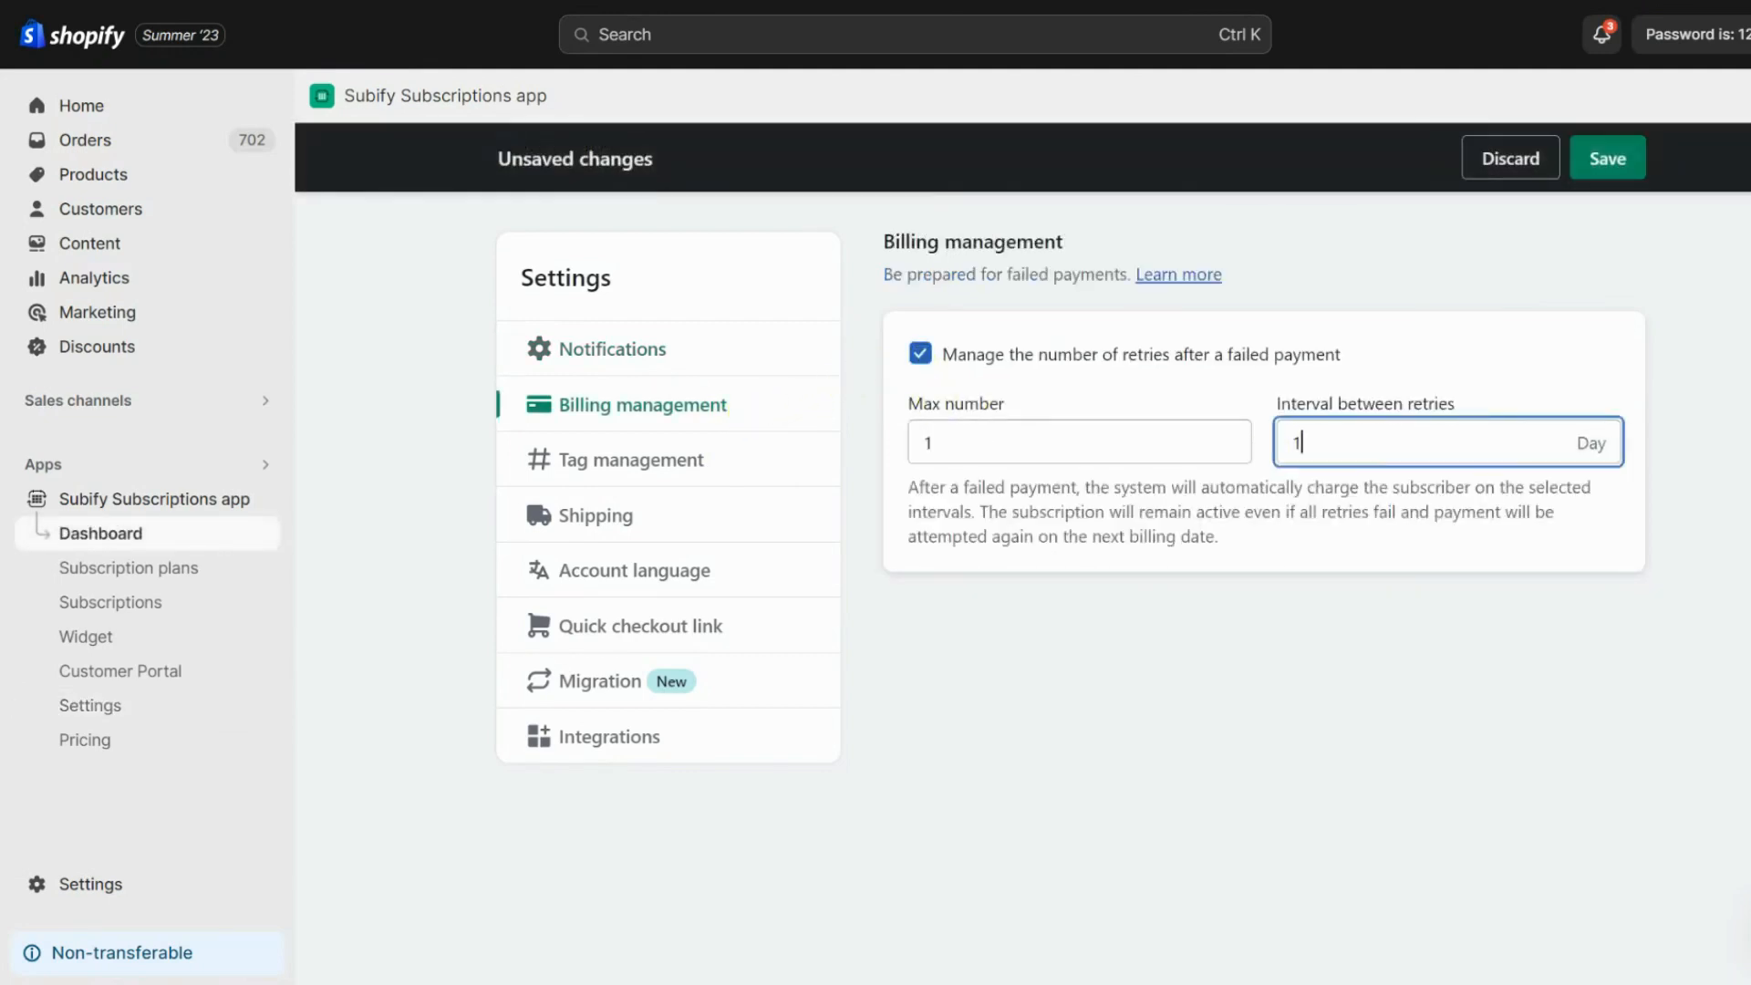
pyautogui.click(933, 442)
pyautogui.press('BackSpace')
pyautogui.write('2')
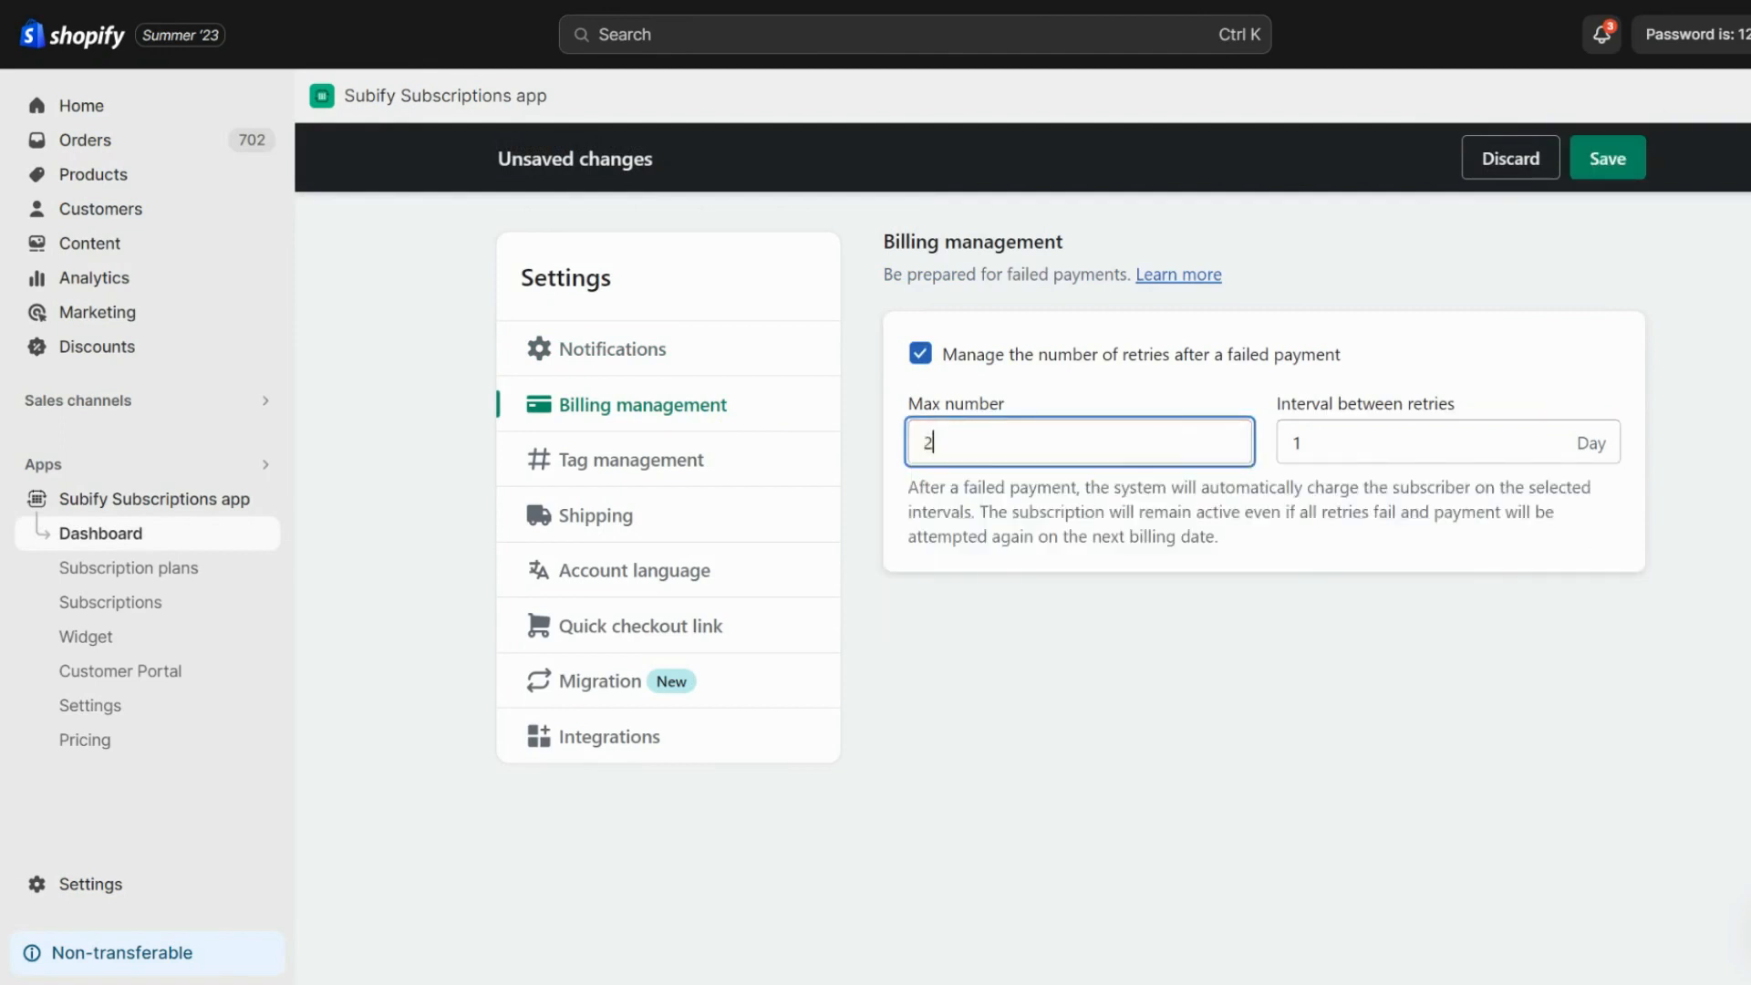
pyautogui.click(1487, 169)
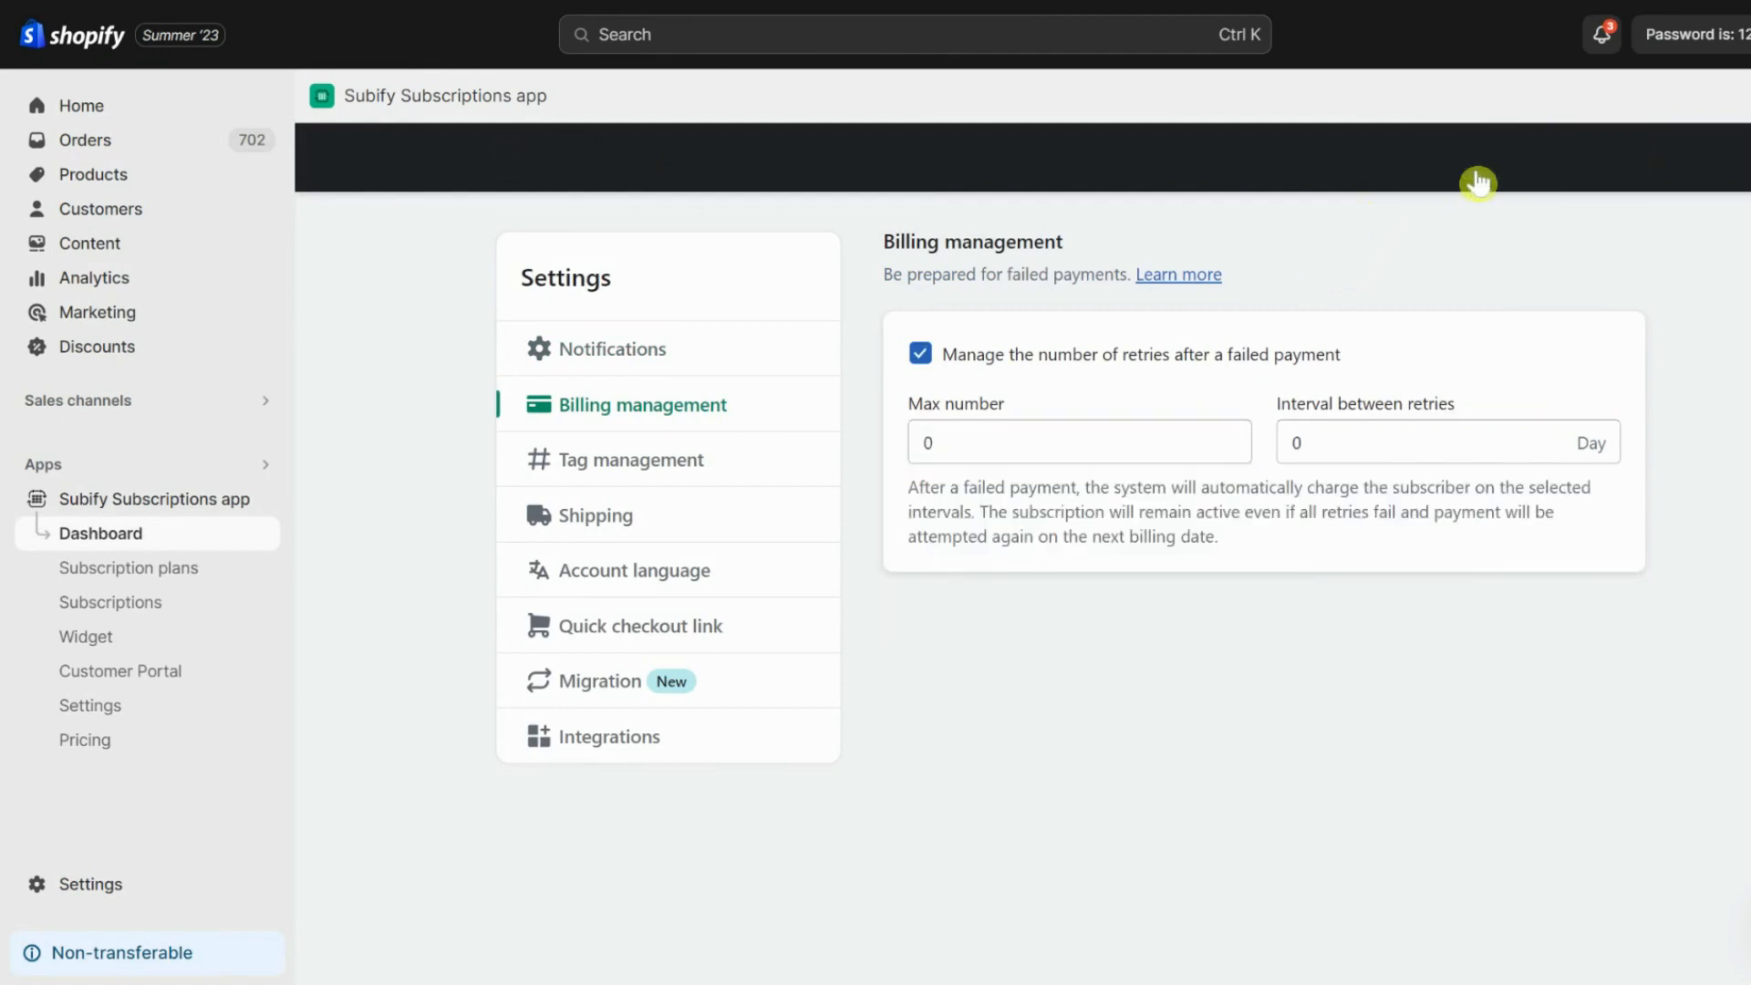
# - In Tag management, enable the First subscription order and Recurring order #1 order tags, and mark an additional customer tag
pyautogui.click(609, 482)
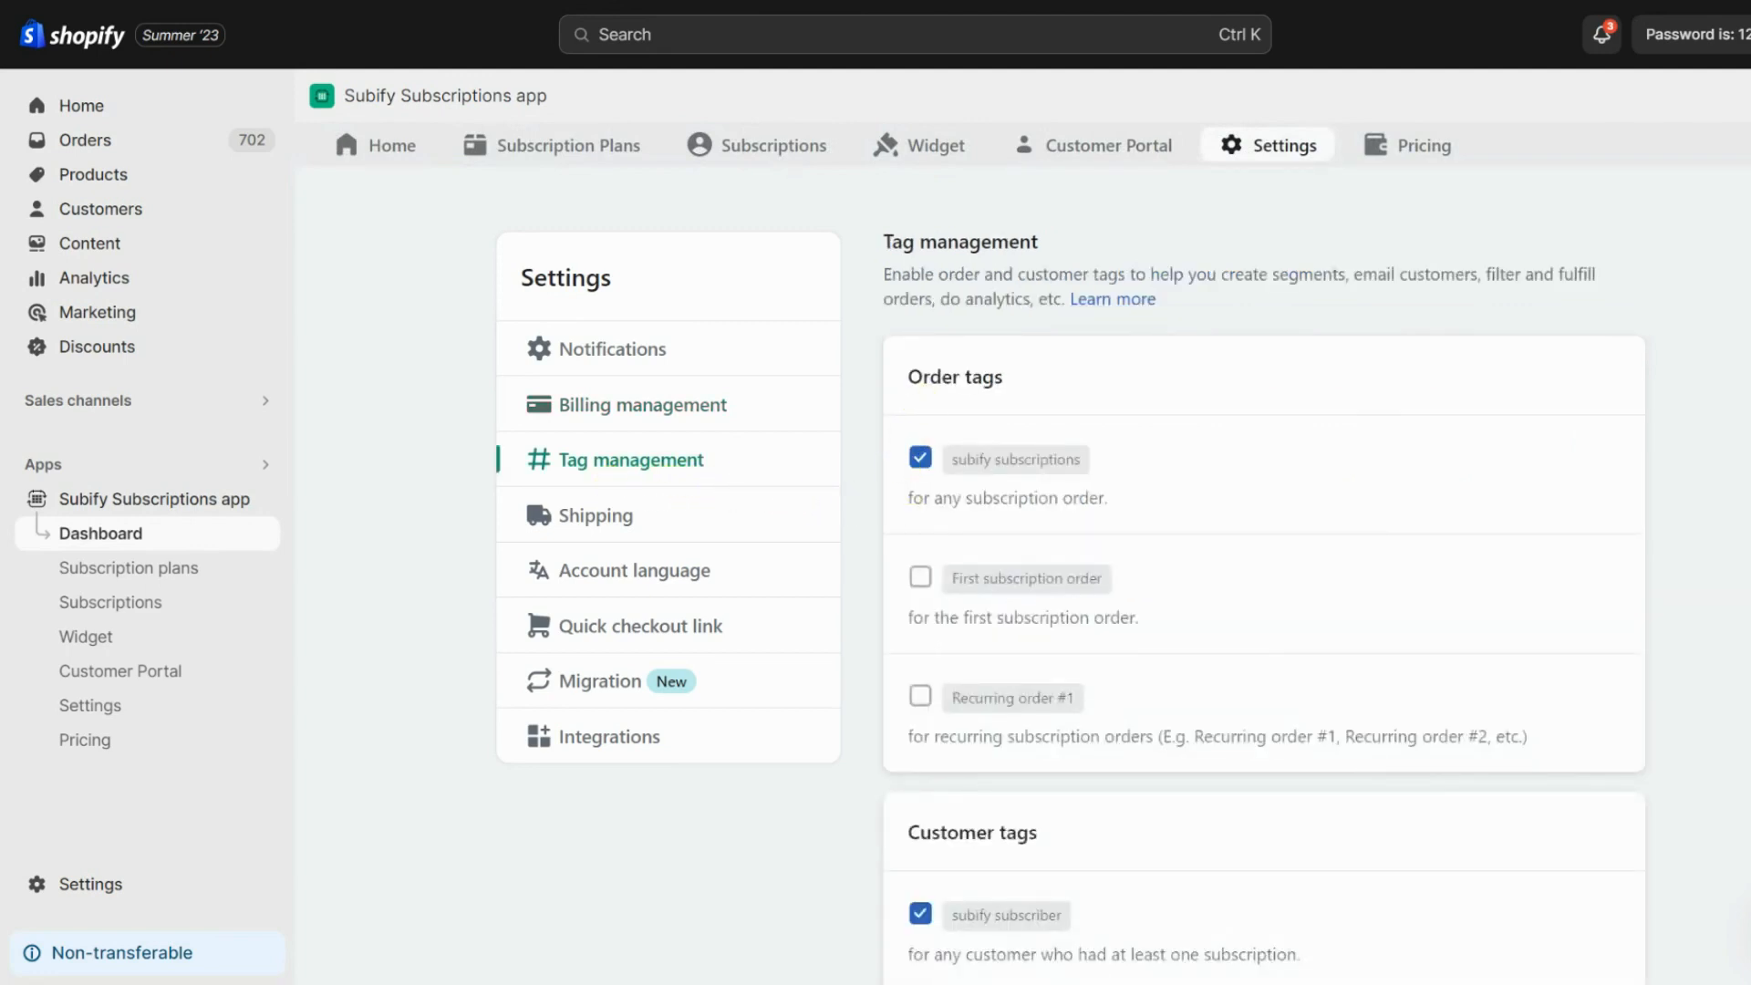
pyautogui.scroll(-4, 875, 643)
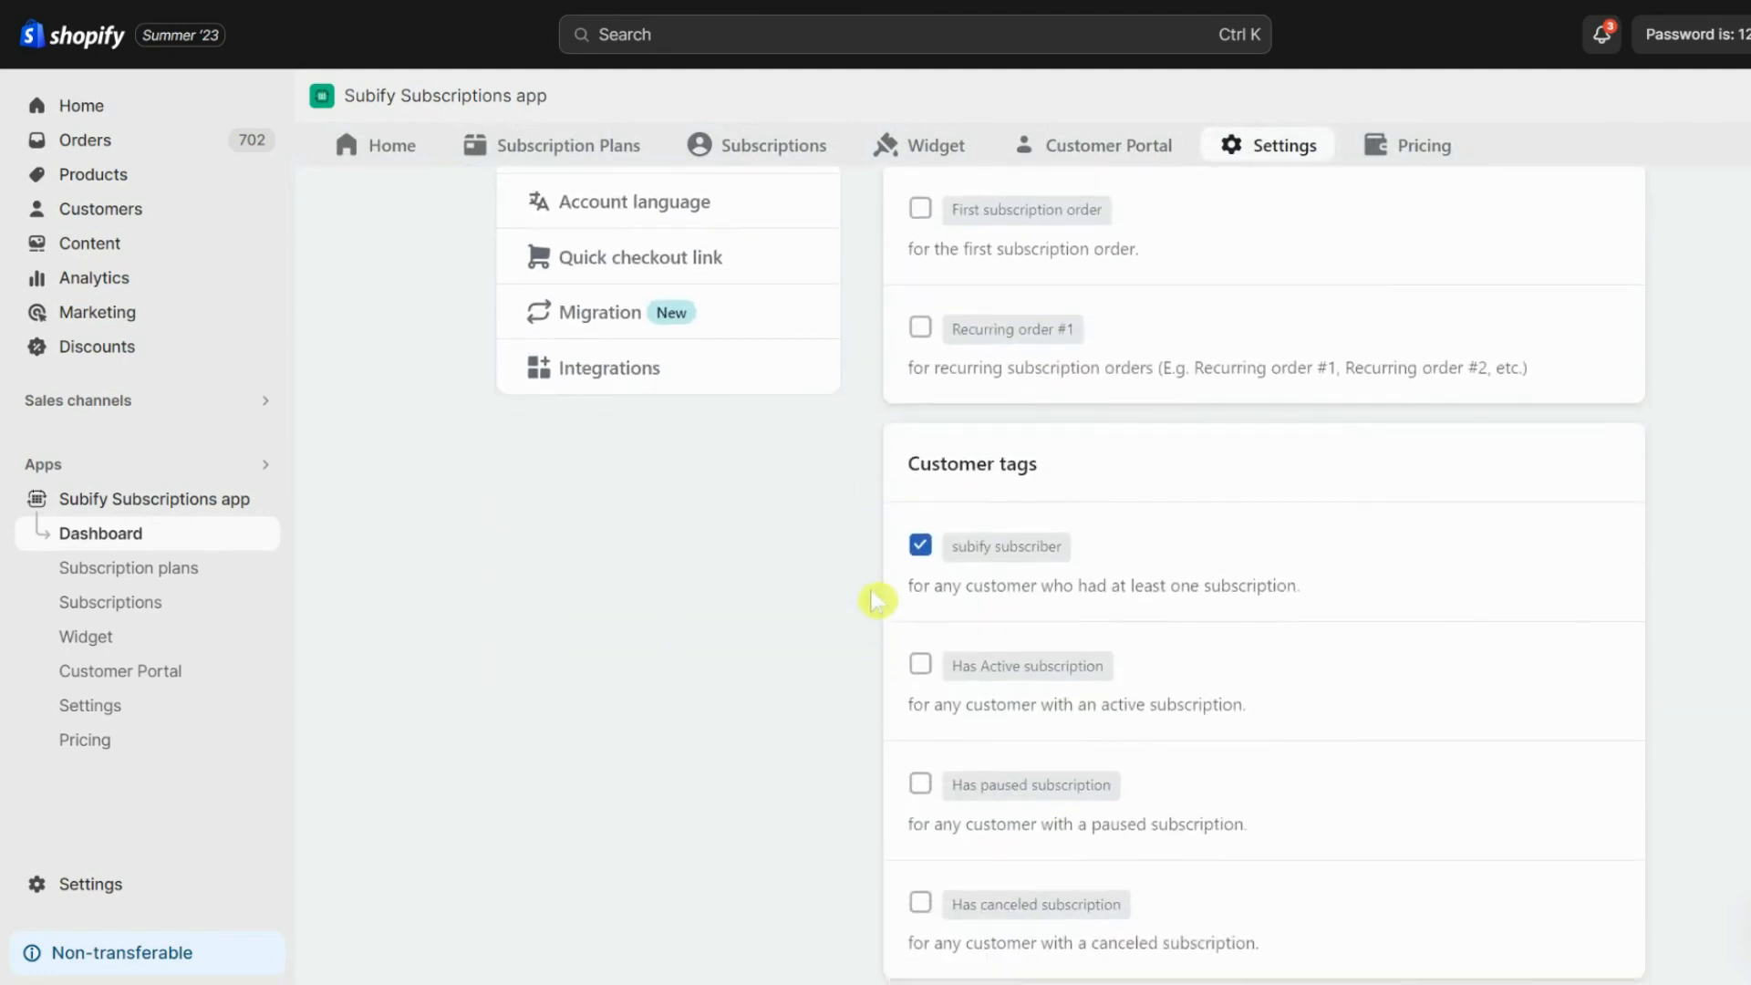
pyautogui.scroll(4, 855, 602)
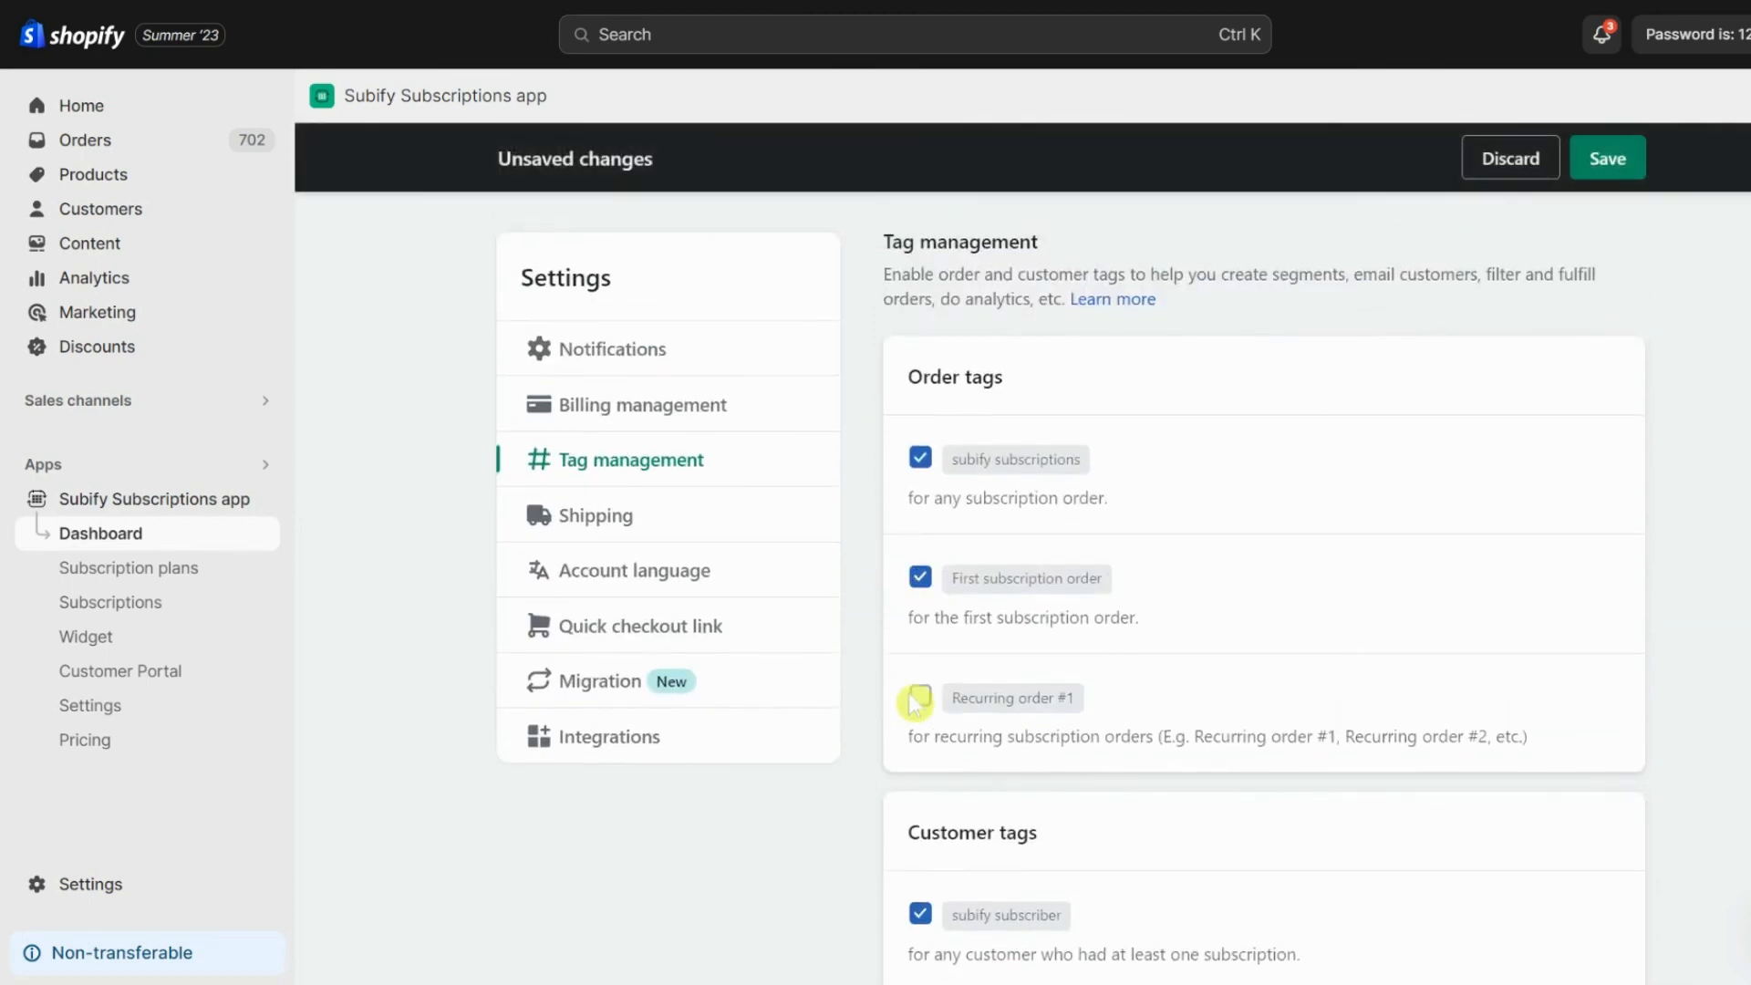
pyautogui.scroll(-5, 889, 764)
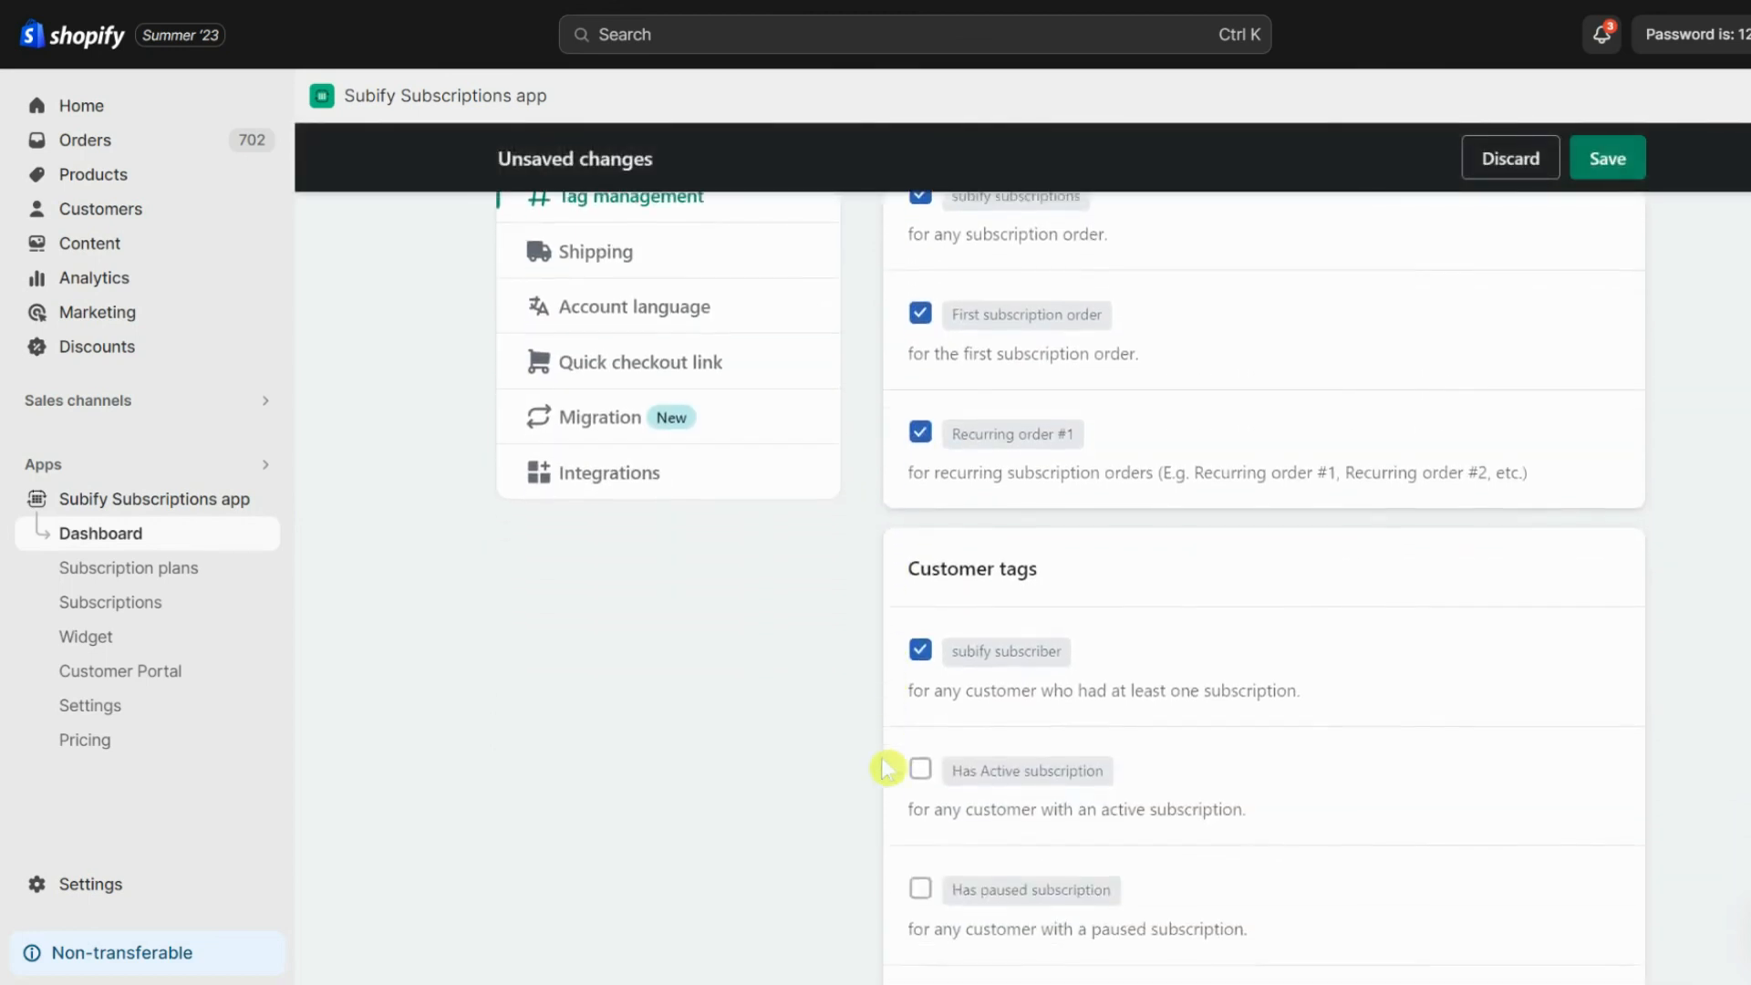
pyautogui.click(920, 540)
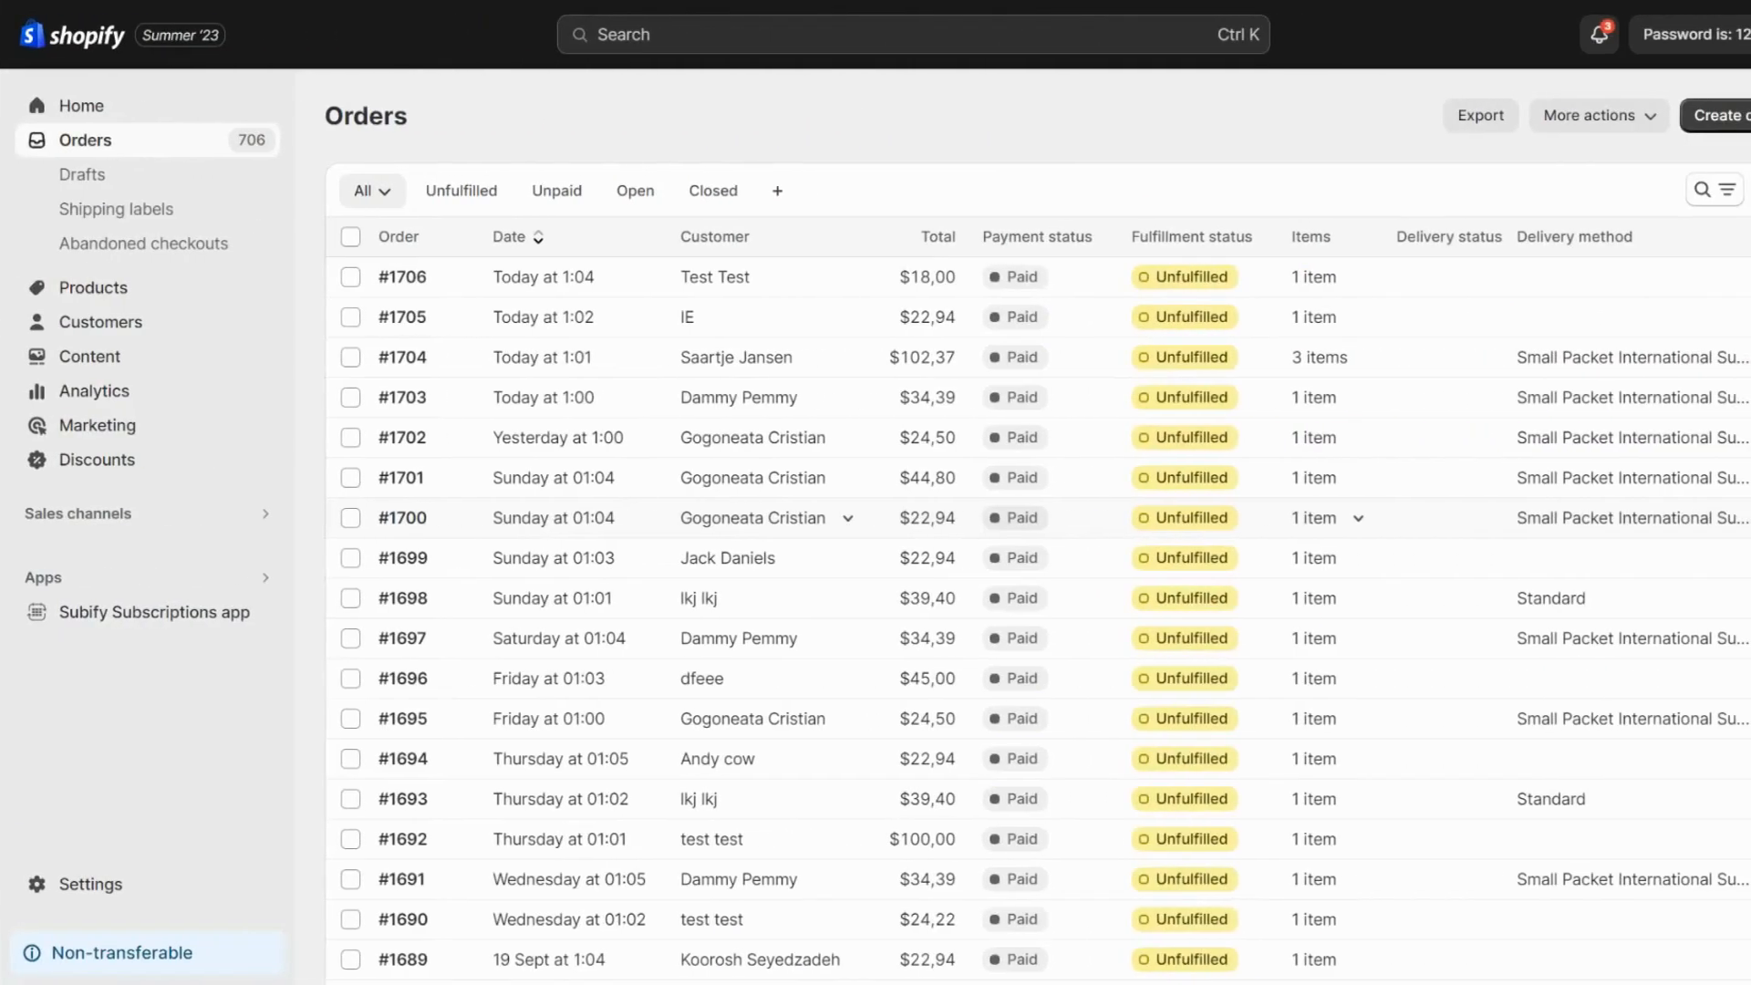
# - Examine the tags in the Orders list, and open the first customer's record to review their tags and product subscriptions
pyautogui.hscroll(5, 1037, 602)
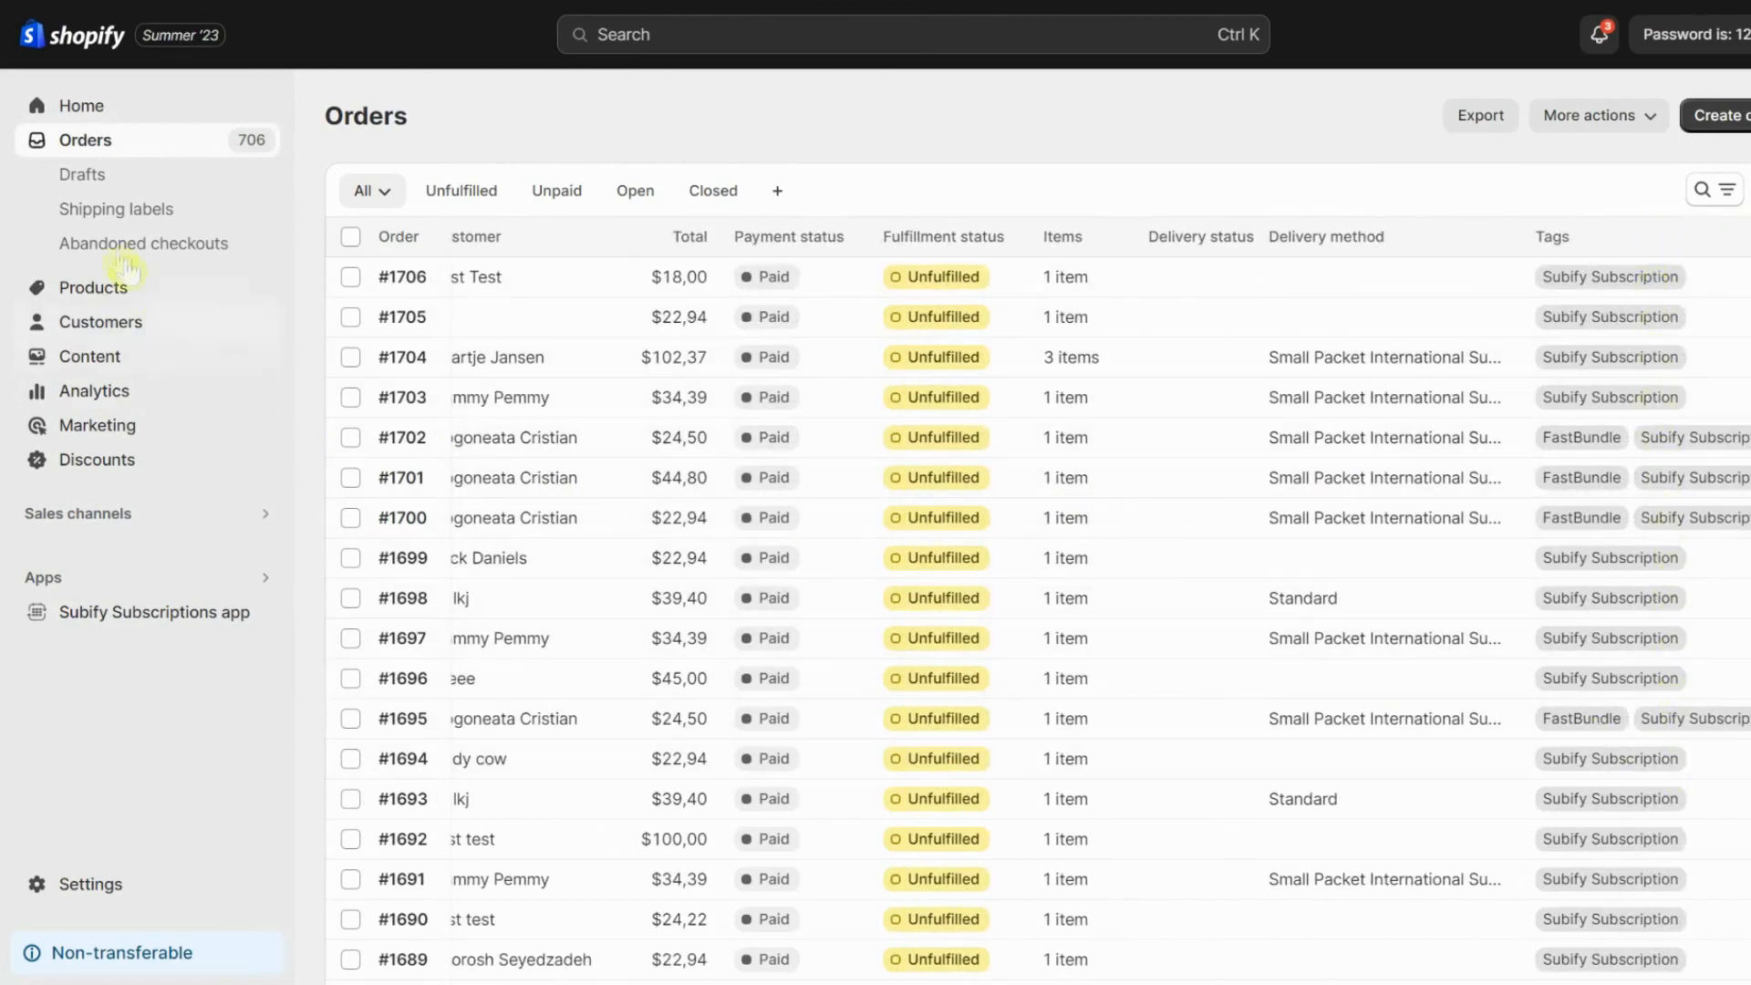
pyautogui.click(99, 327)
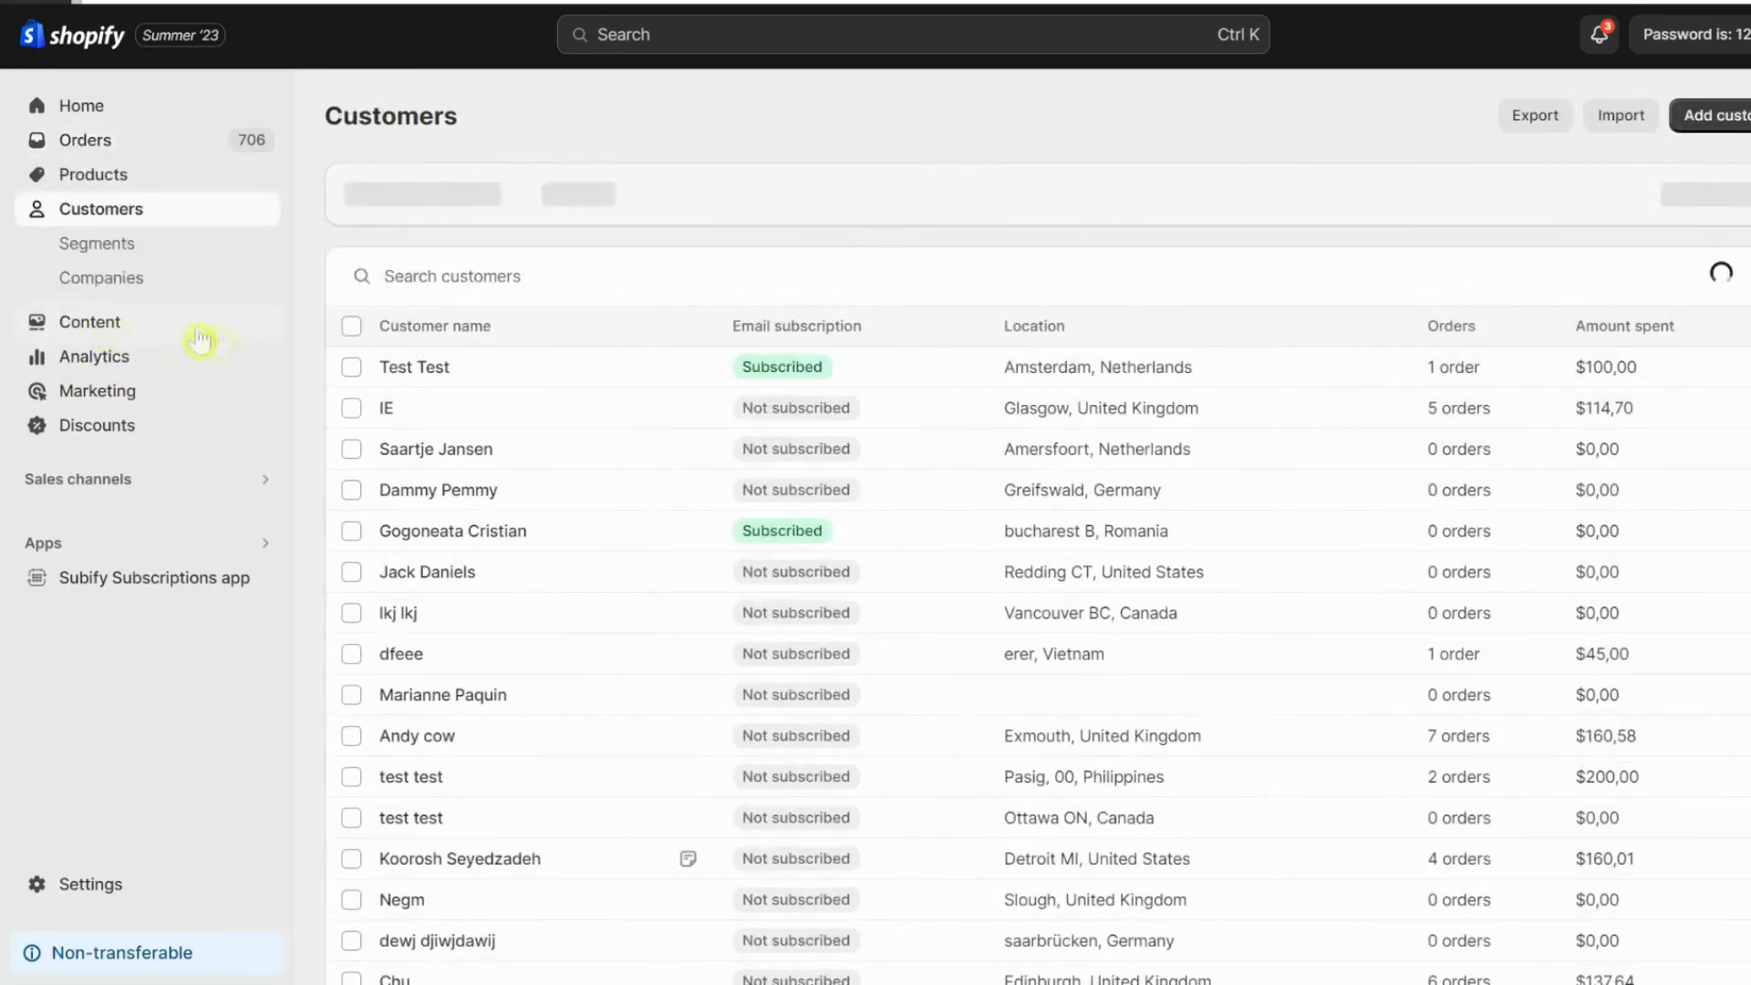
pyautogui.click(413, 368)
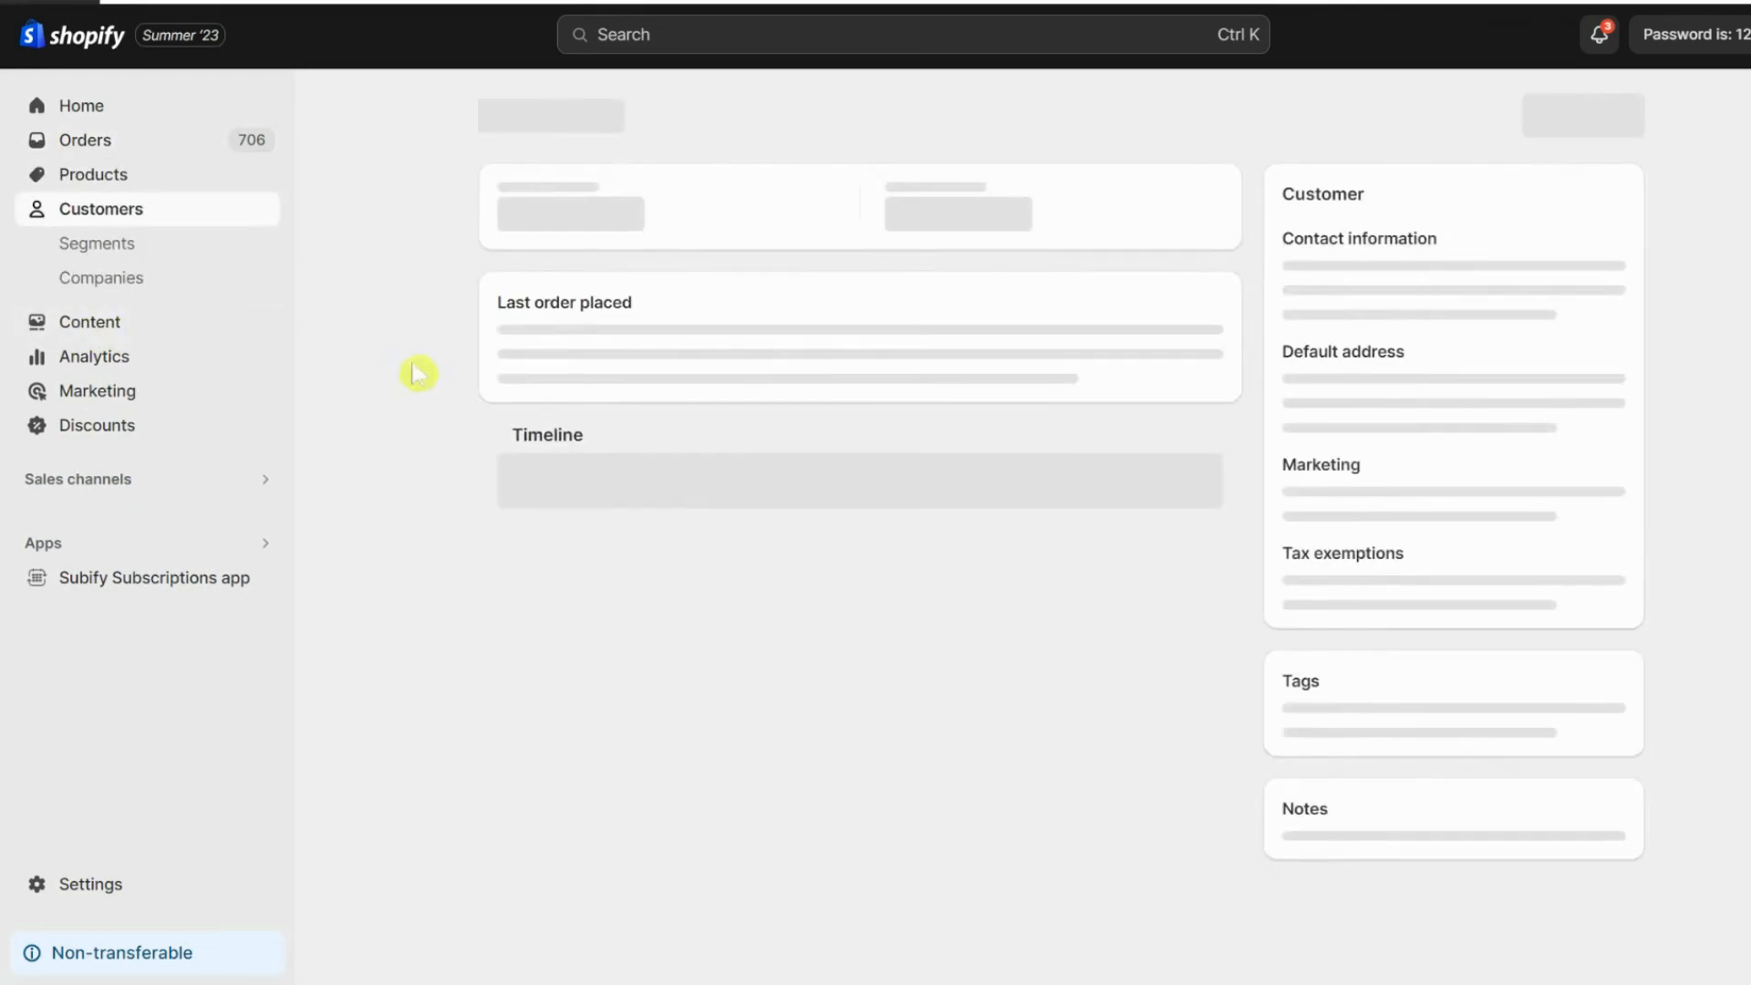
pyautogui.scroll(-3, 1645, 661)
pyautogui.scroll(-1, 1644, 663)
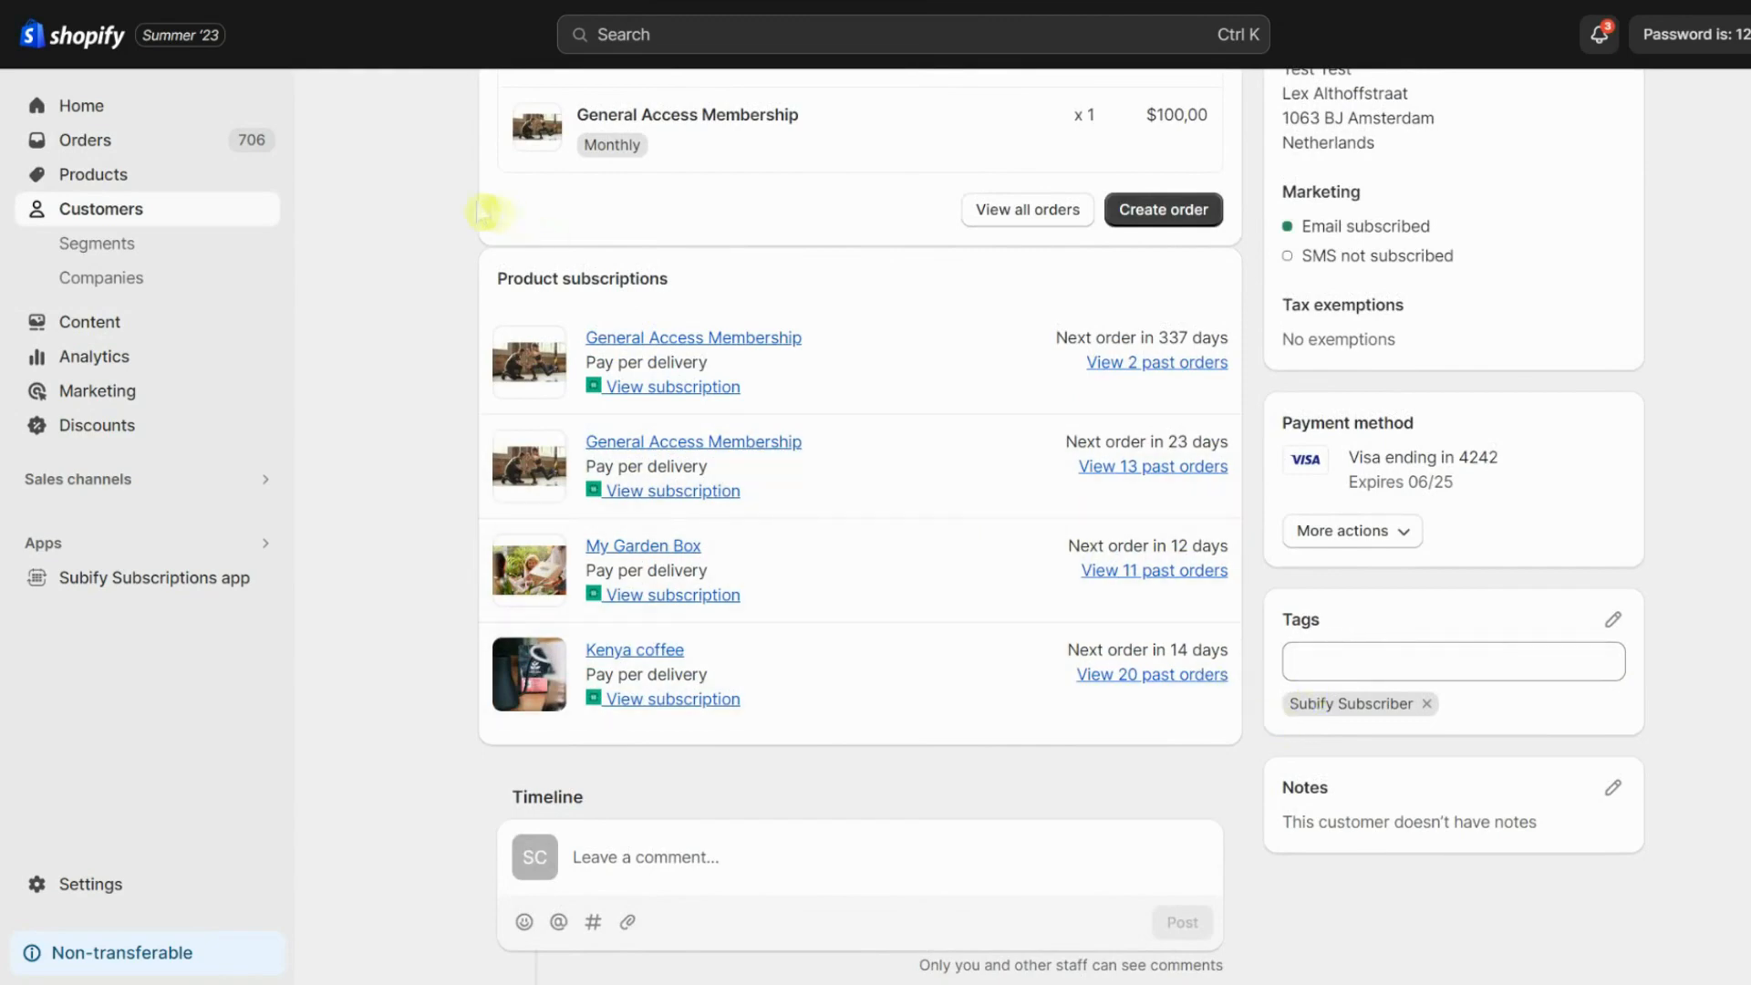
pyautogui.scroll(4, 406, 223)
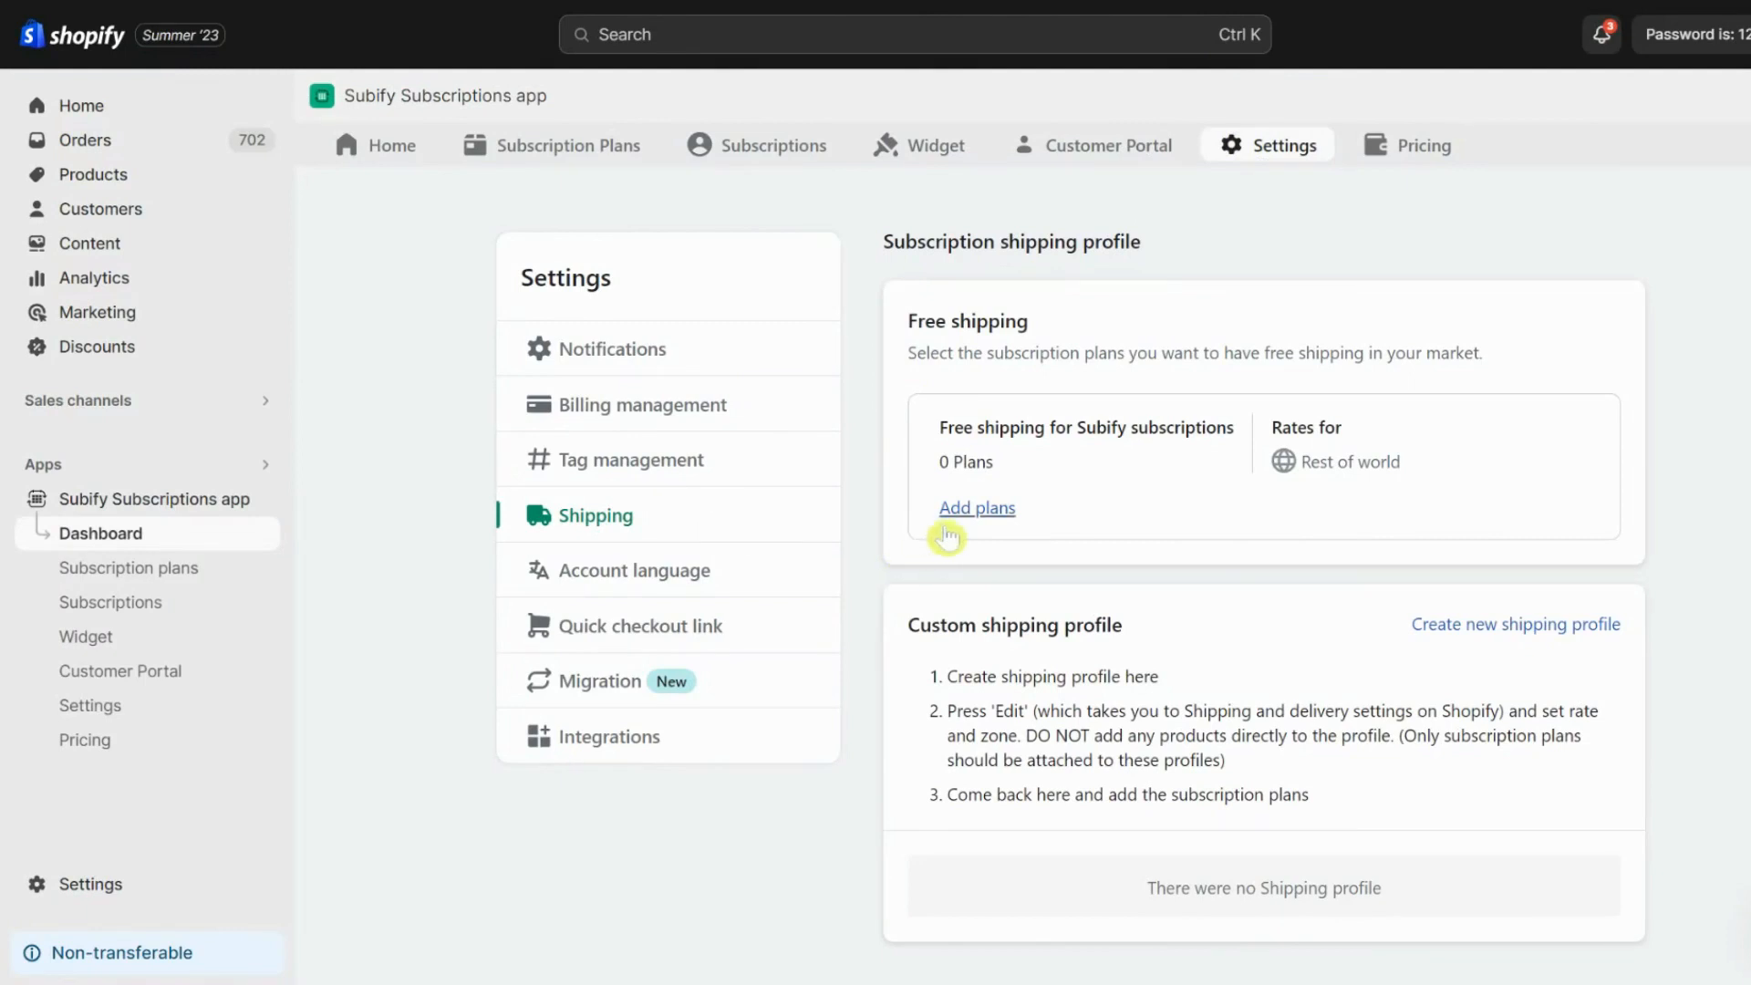
# - Check the subscription plans available for free shipping in the shipping profile without adding any
pyautogui.click(982, 527)
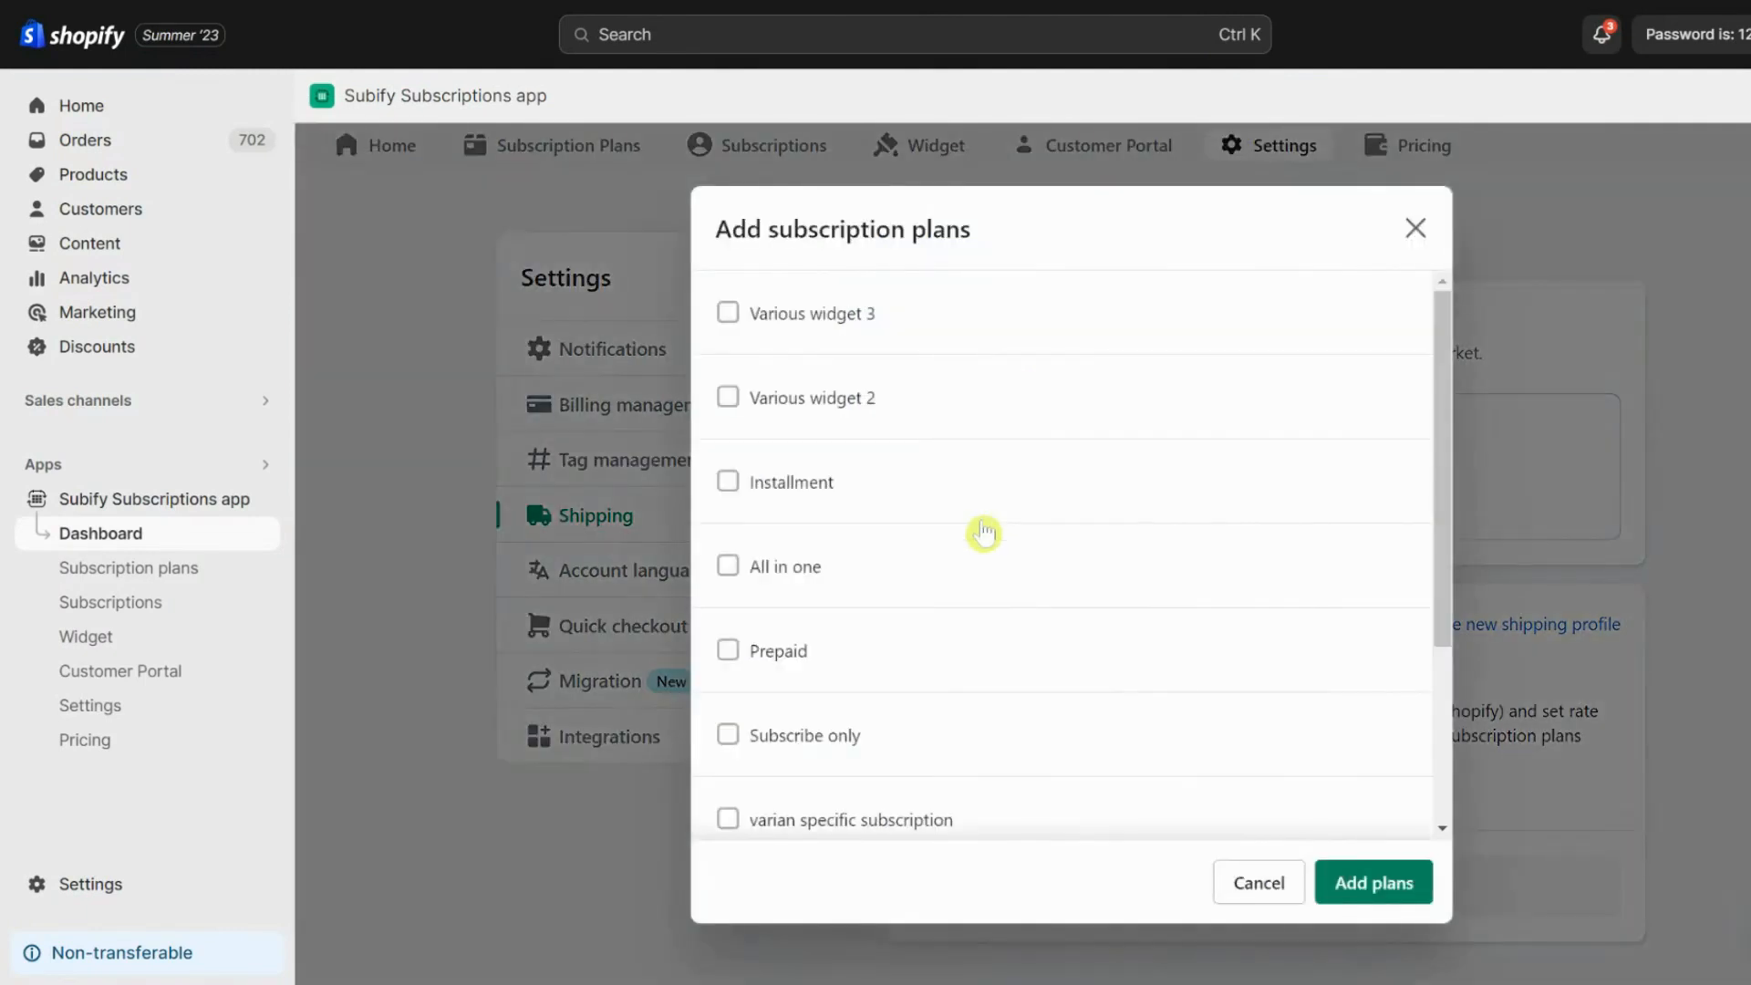
pyautogui.click(1248, 882)
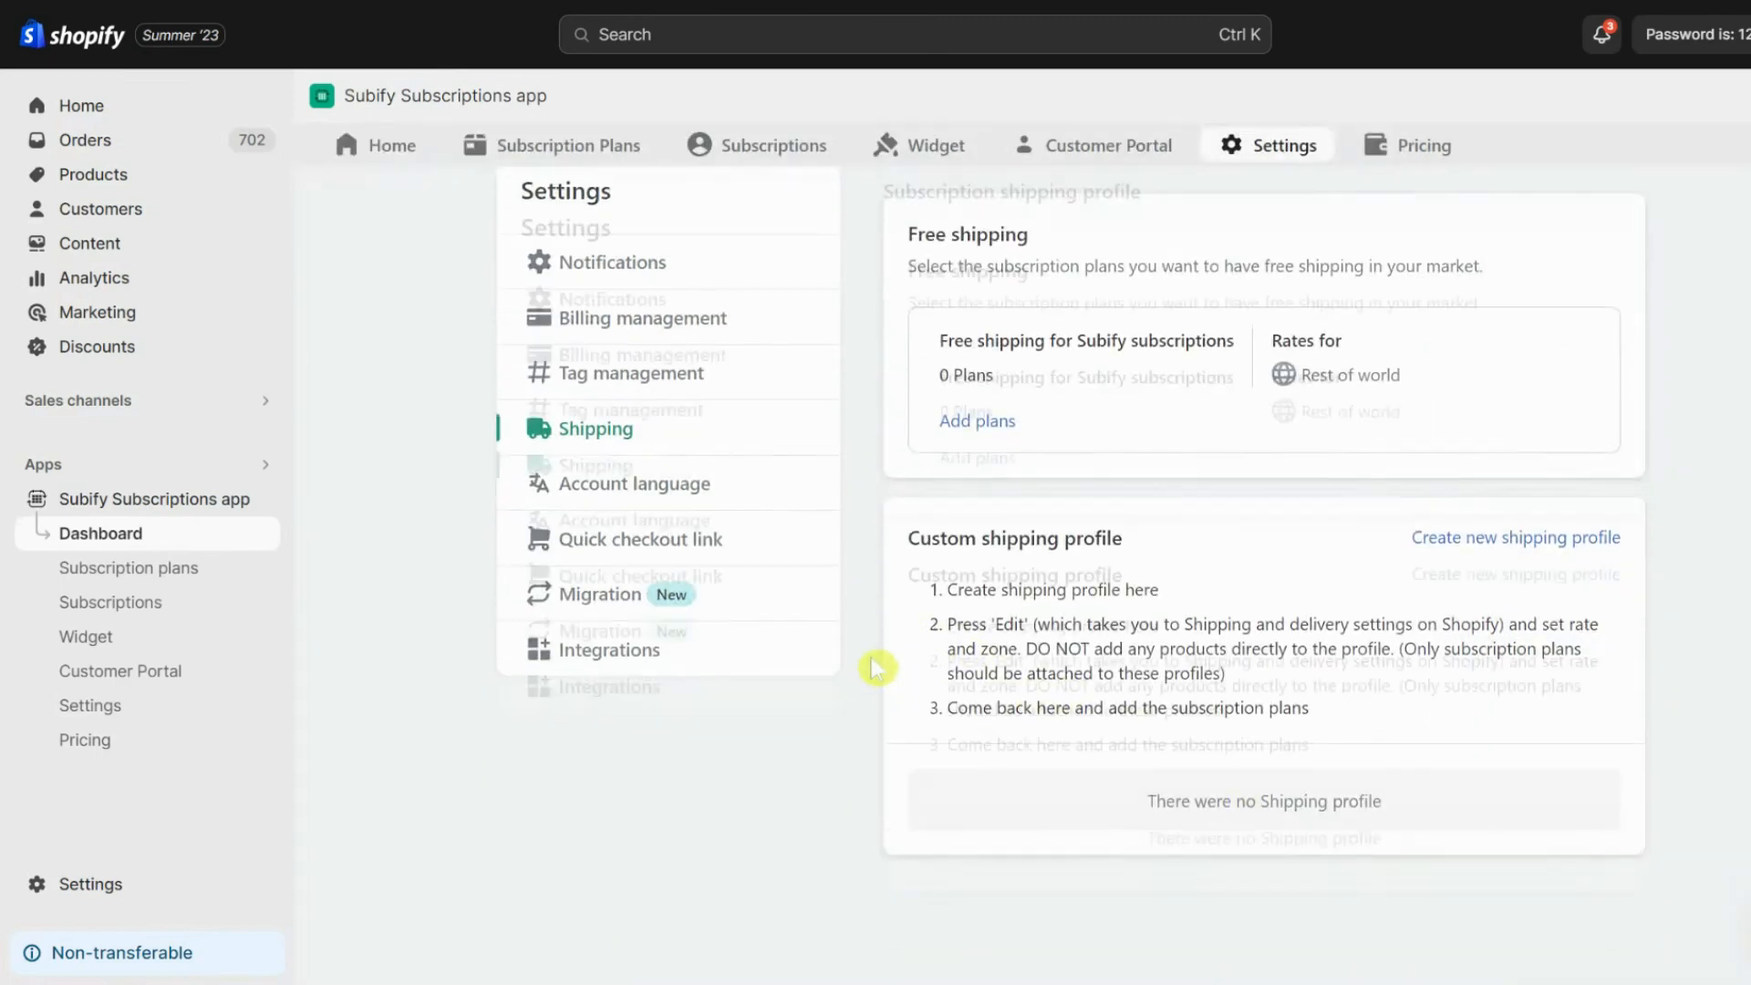
# - Check the form for creating a custom shipping profile without creating one
pyautogui.scroll(-2, 876, 669)
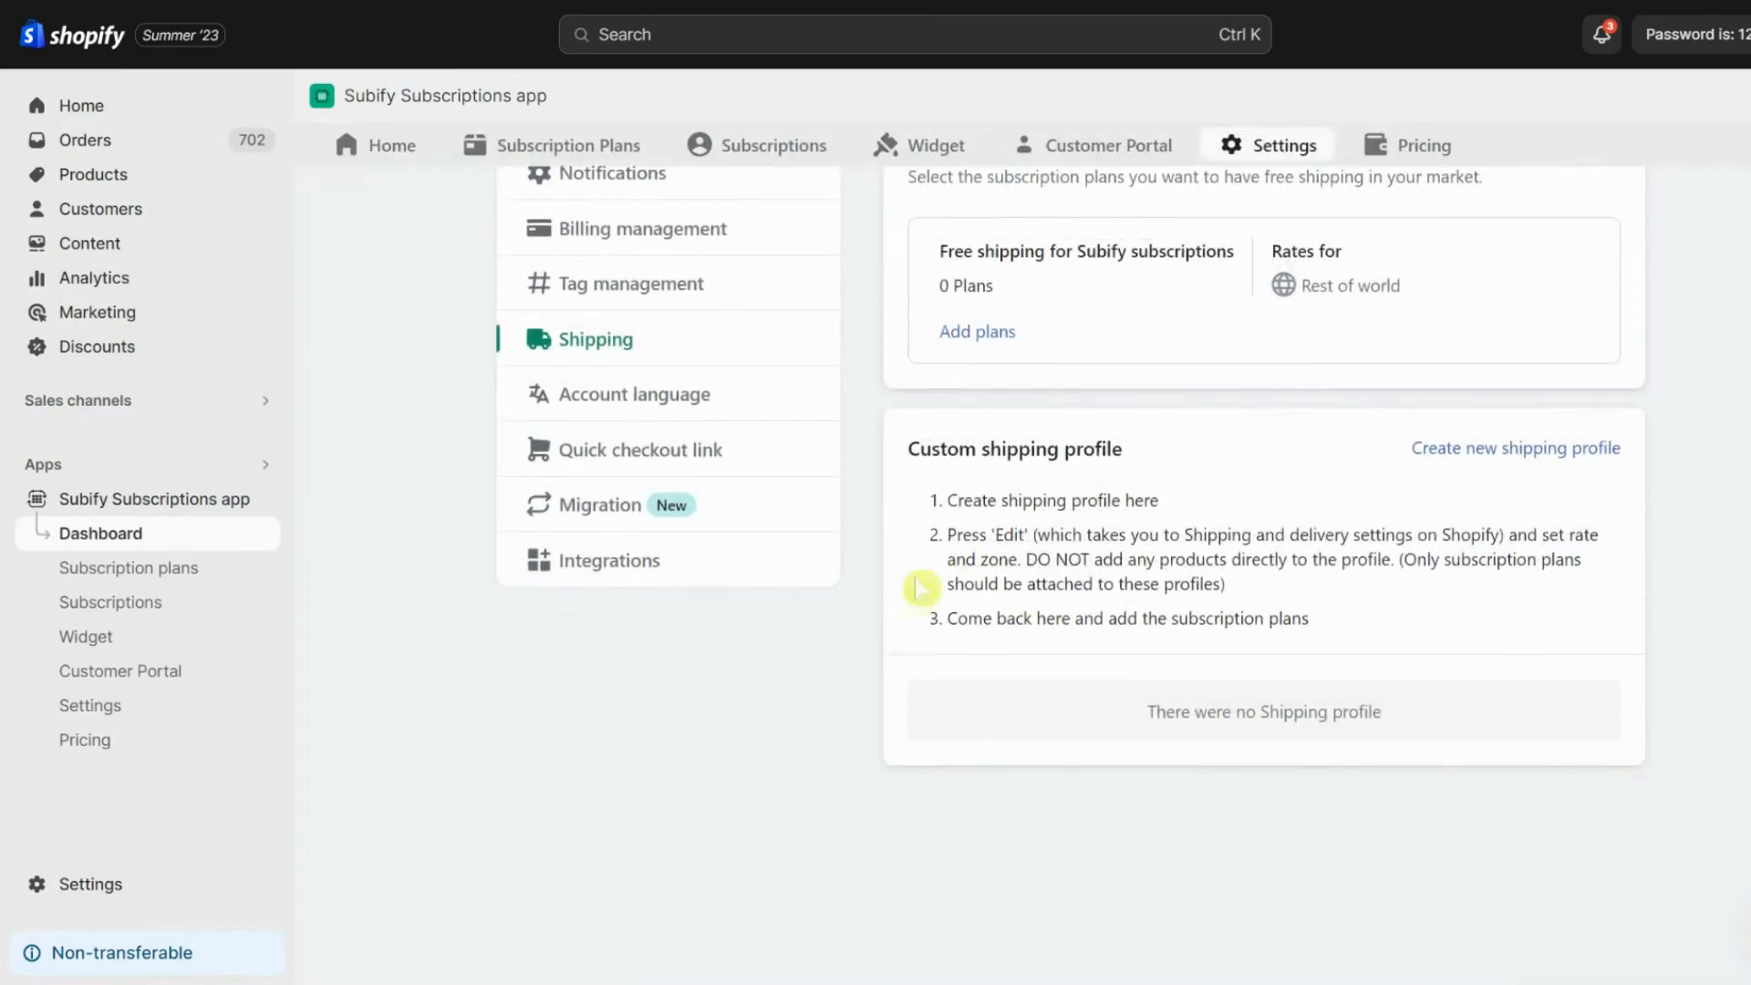
pyautogui.click(1471, 452)
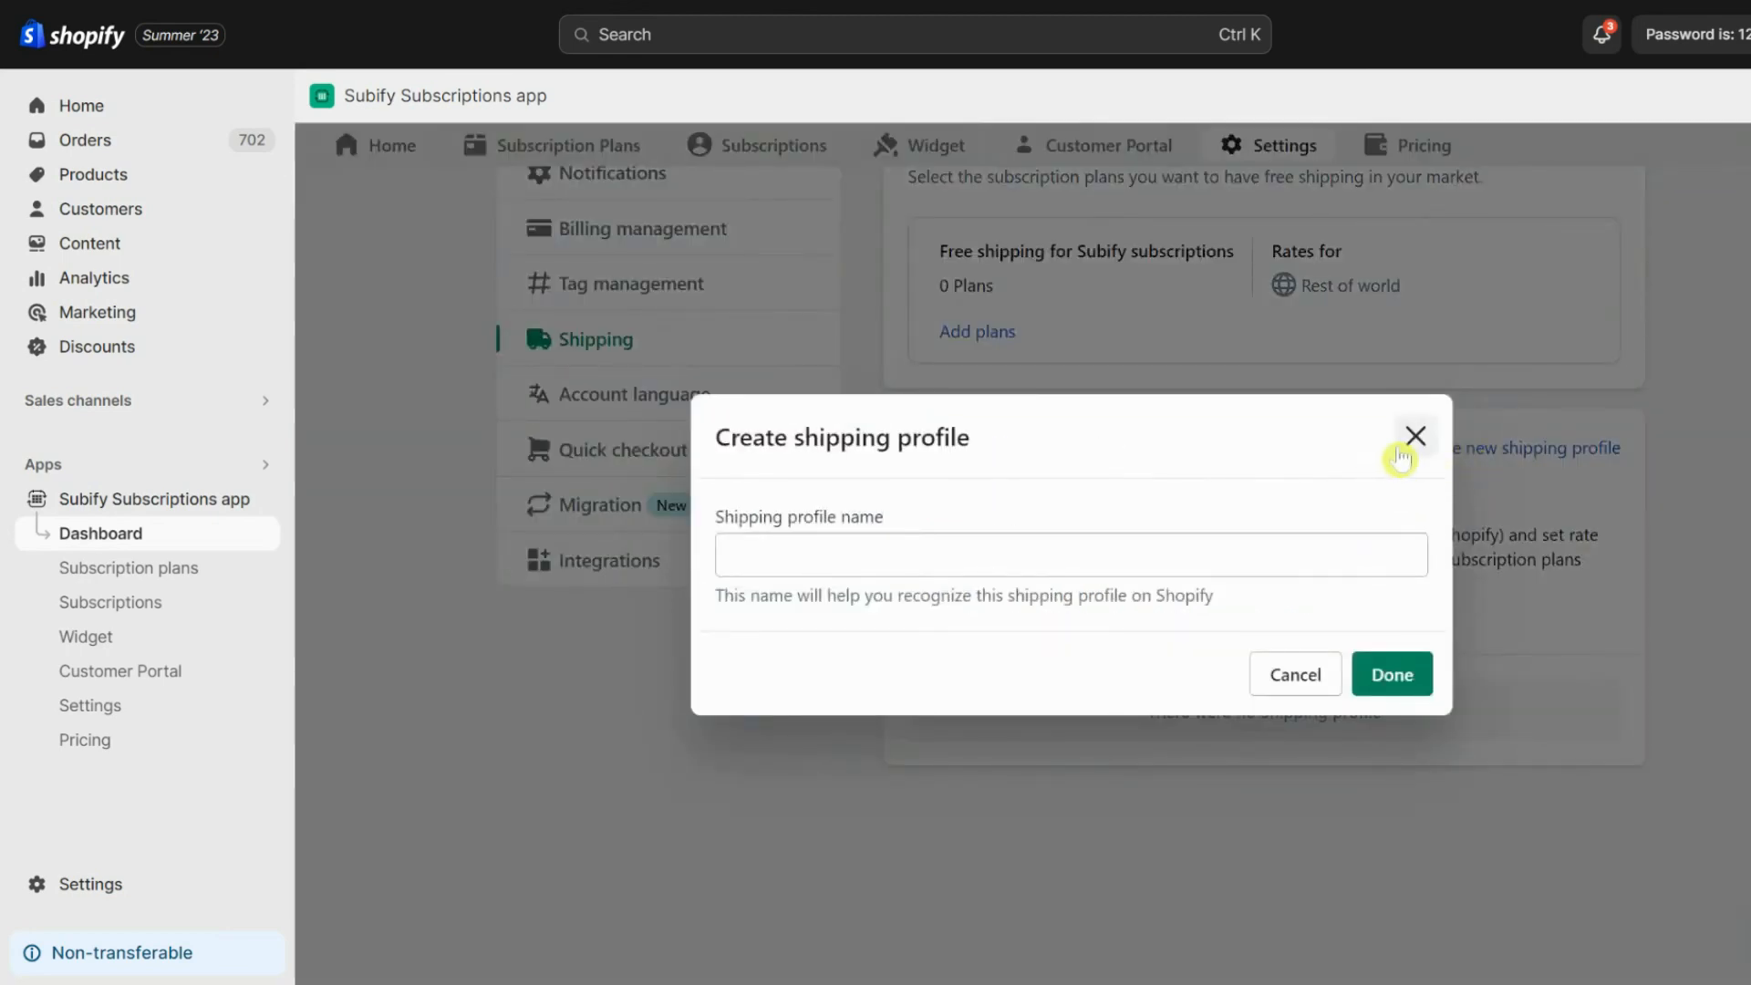
pyautogui.click(1414, 437)
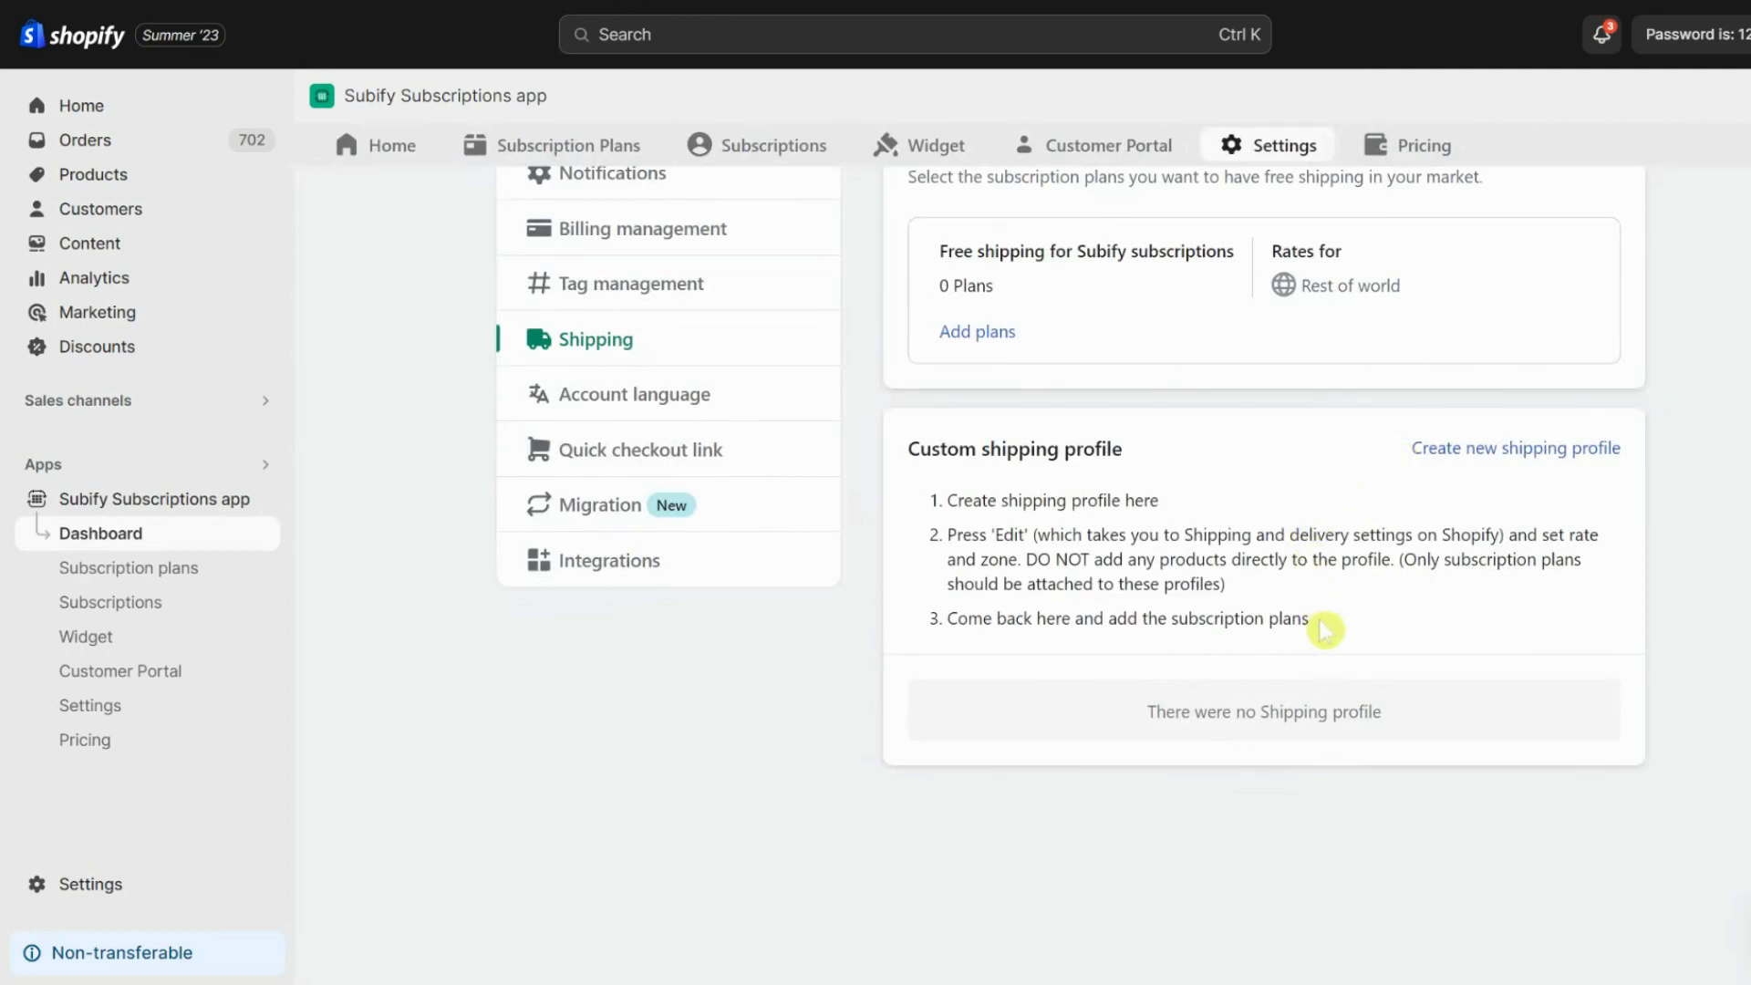
pyautogui.scroll(2, 1324, 629)
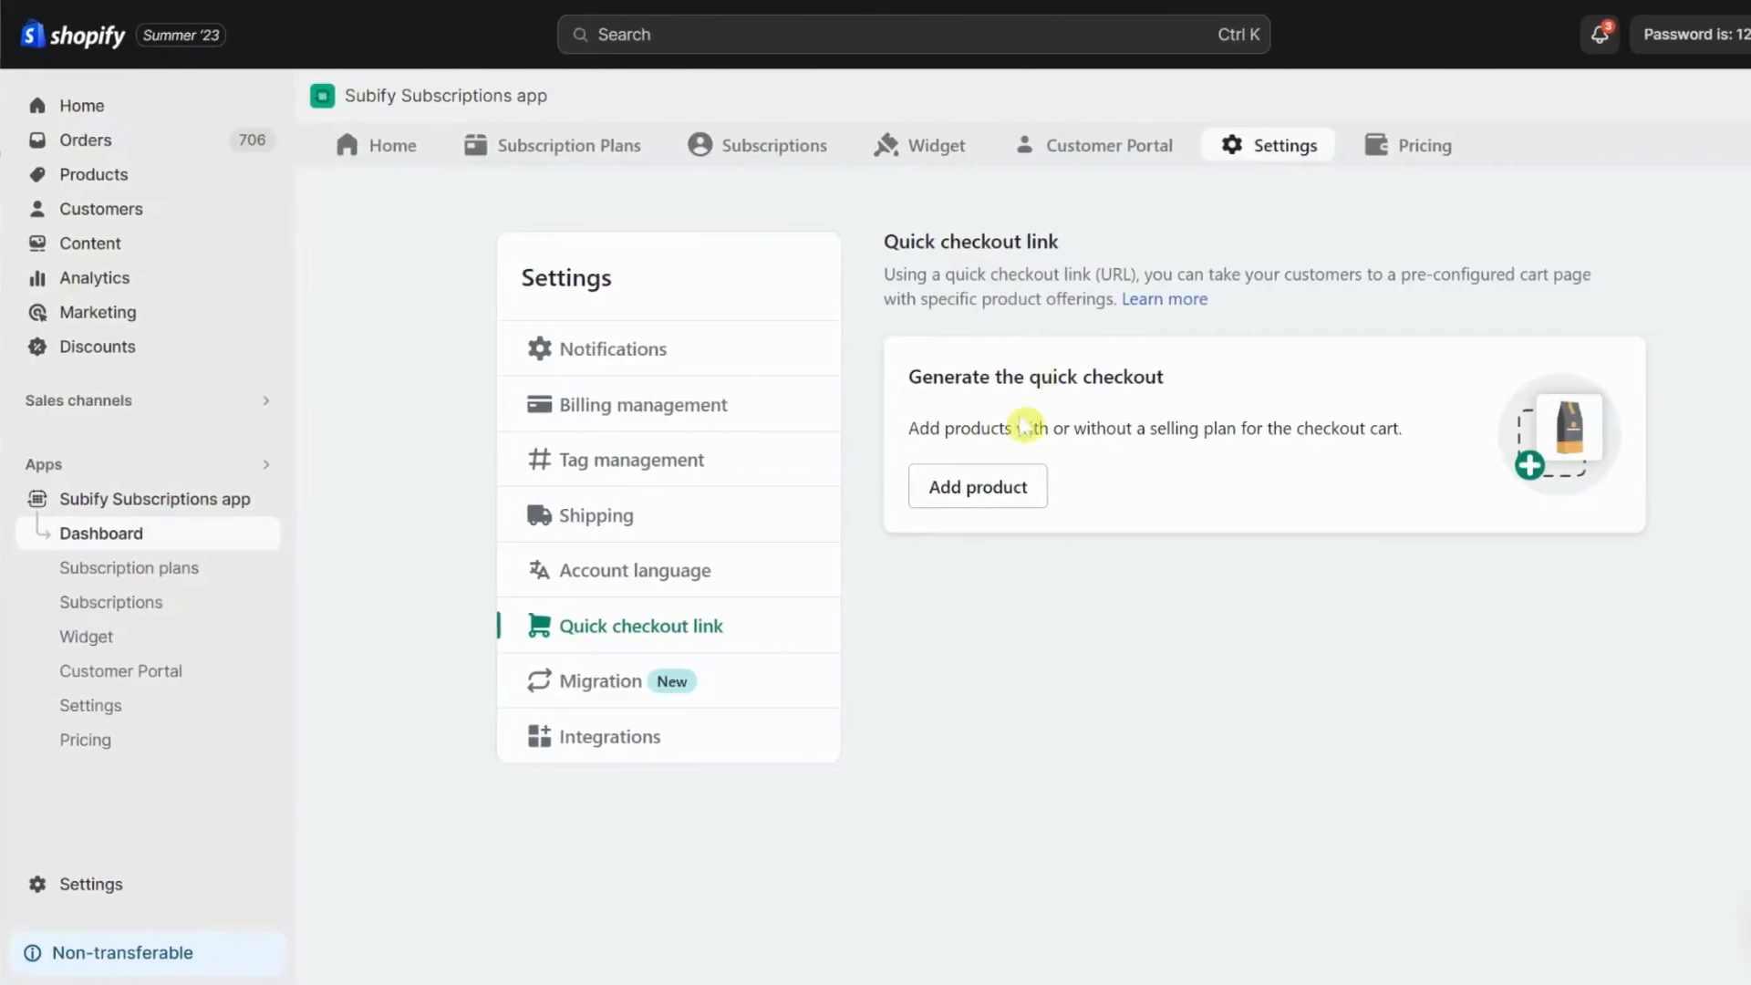
# - Add Ethiopia coffee to the quick checkout link with the Every 2 week(s) selling plan
pyautogui.click(977, 487)
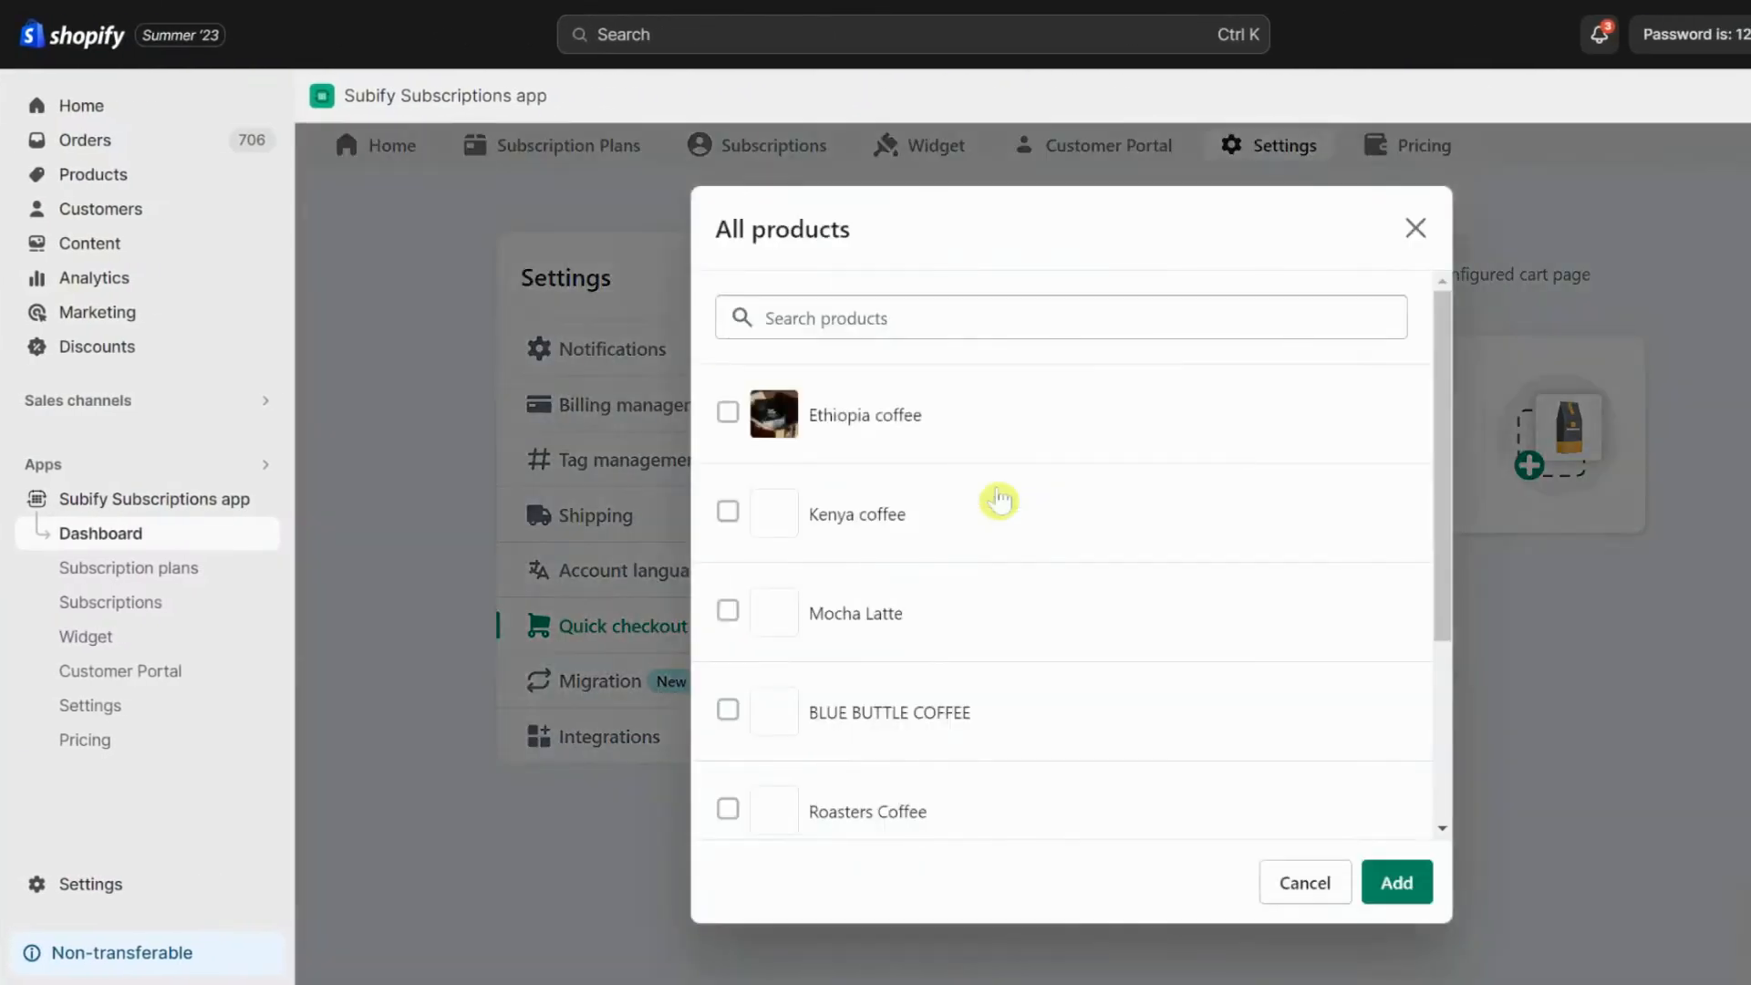
pyautogui.click(727, 412)
pyautogui.click(1396, 881)
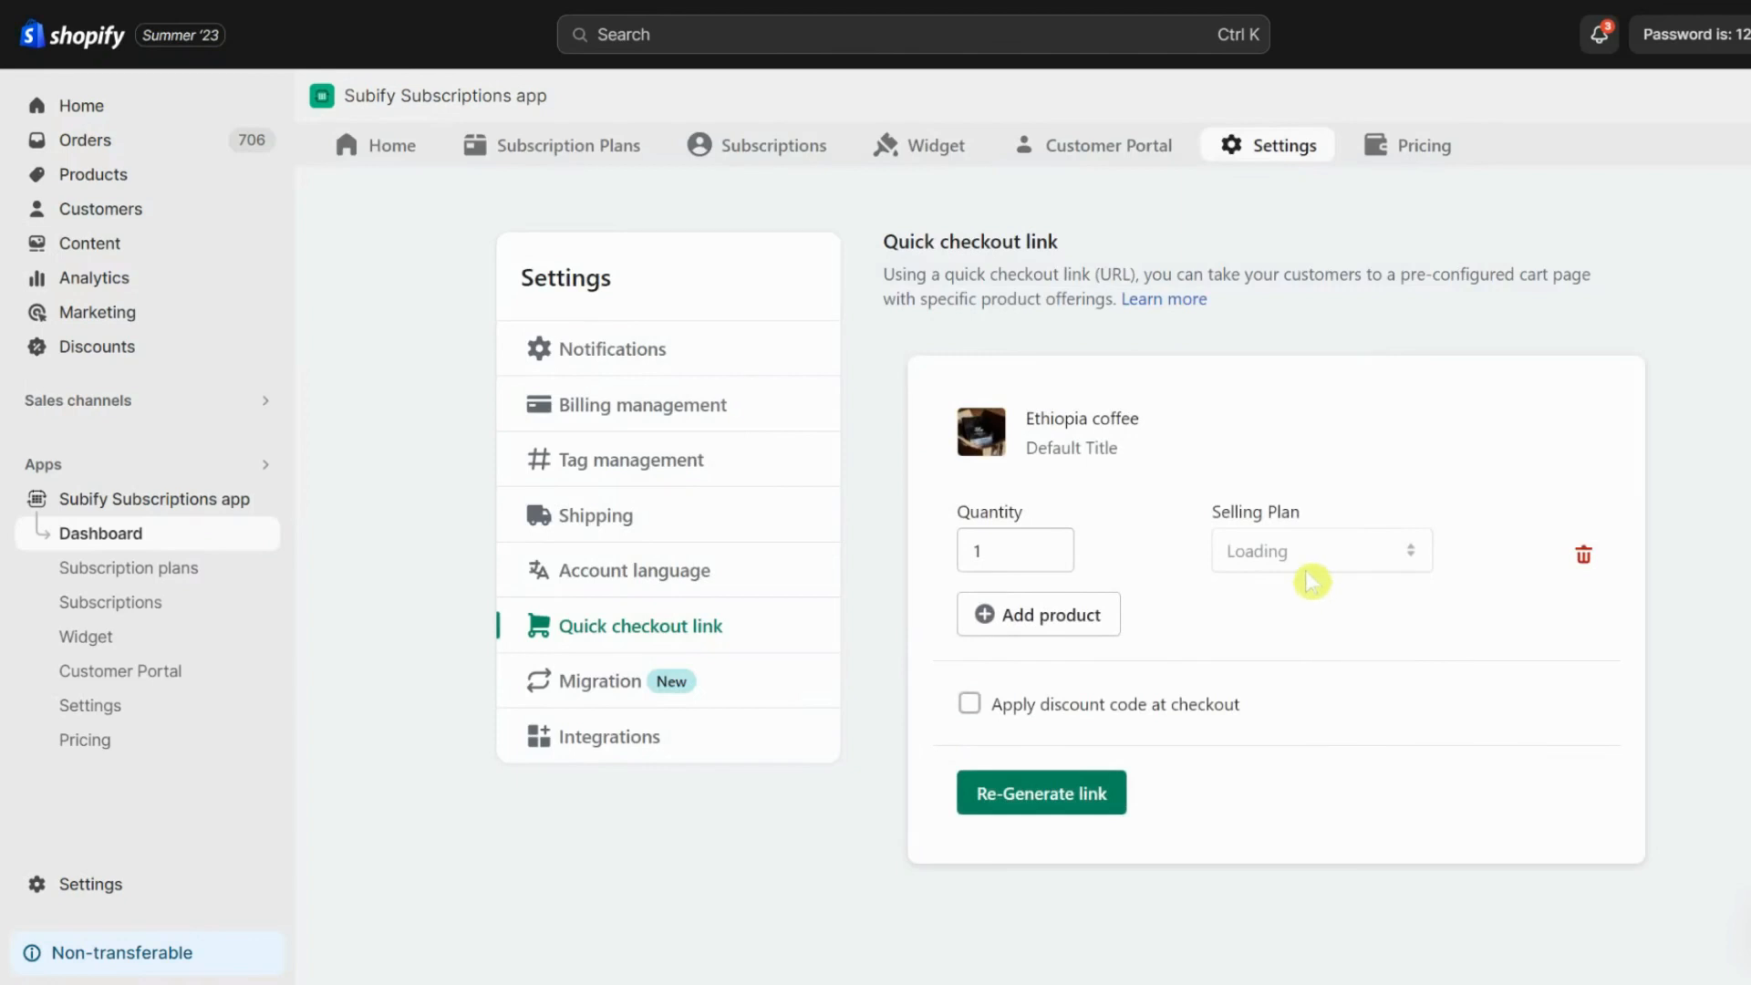
pyautogui.click(1324, 556)
pyautogui.click(1330, 586)
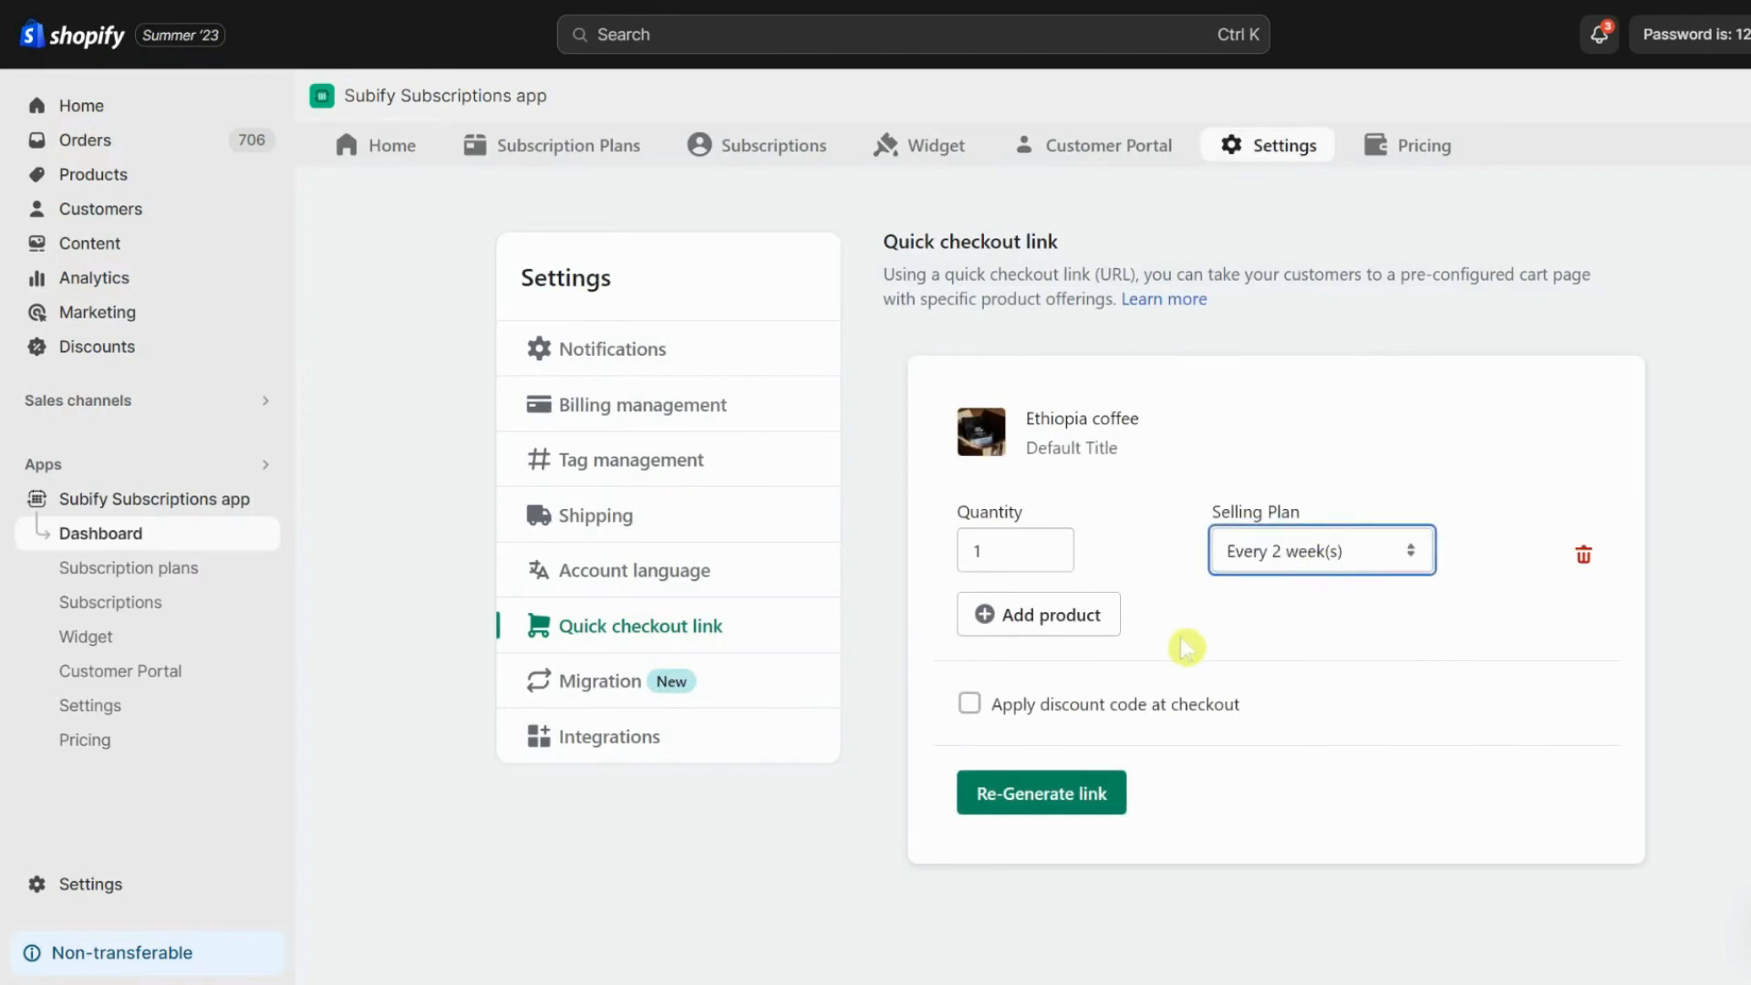
# - Apply the discount code "test" at checkout and regenerate the quick checkout link
pyautogui.click(1099, 718)
pyautogui.click(1132, 810)
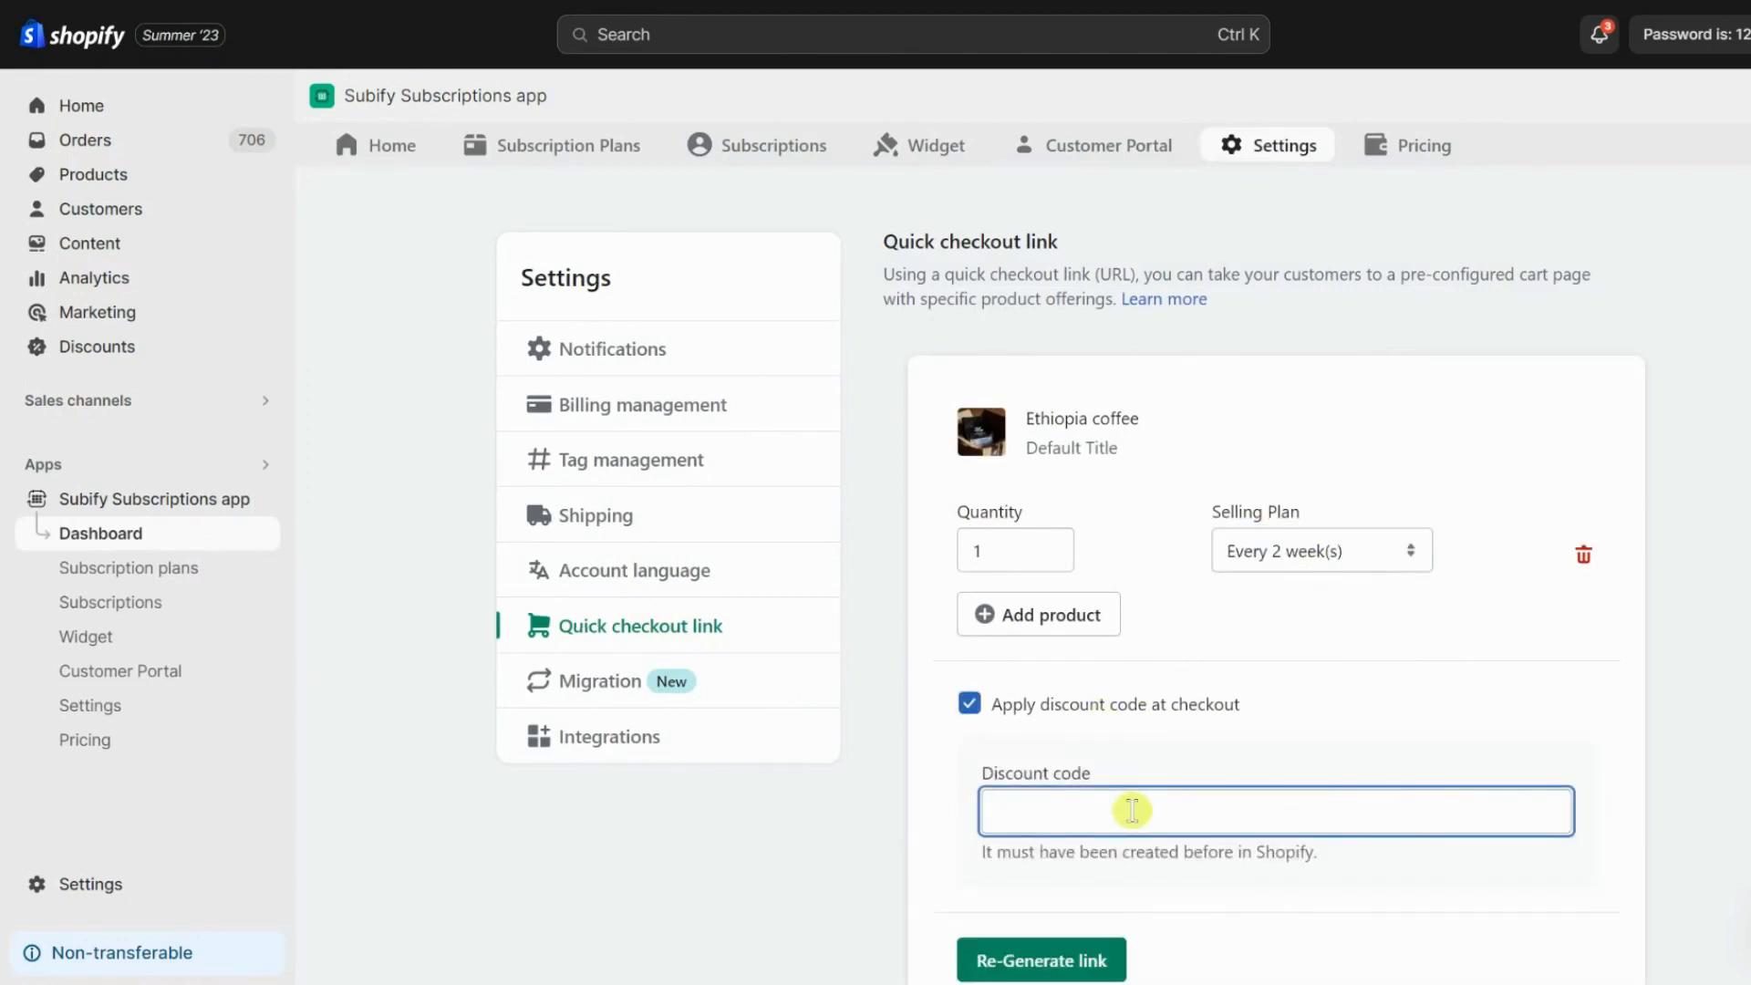
pyautogui.click(1067, 960)
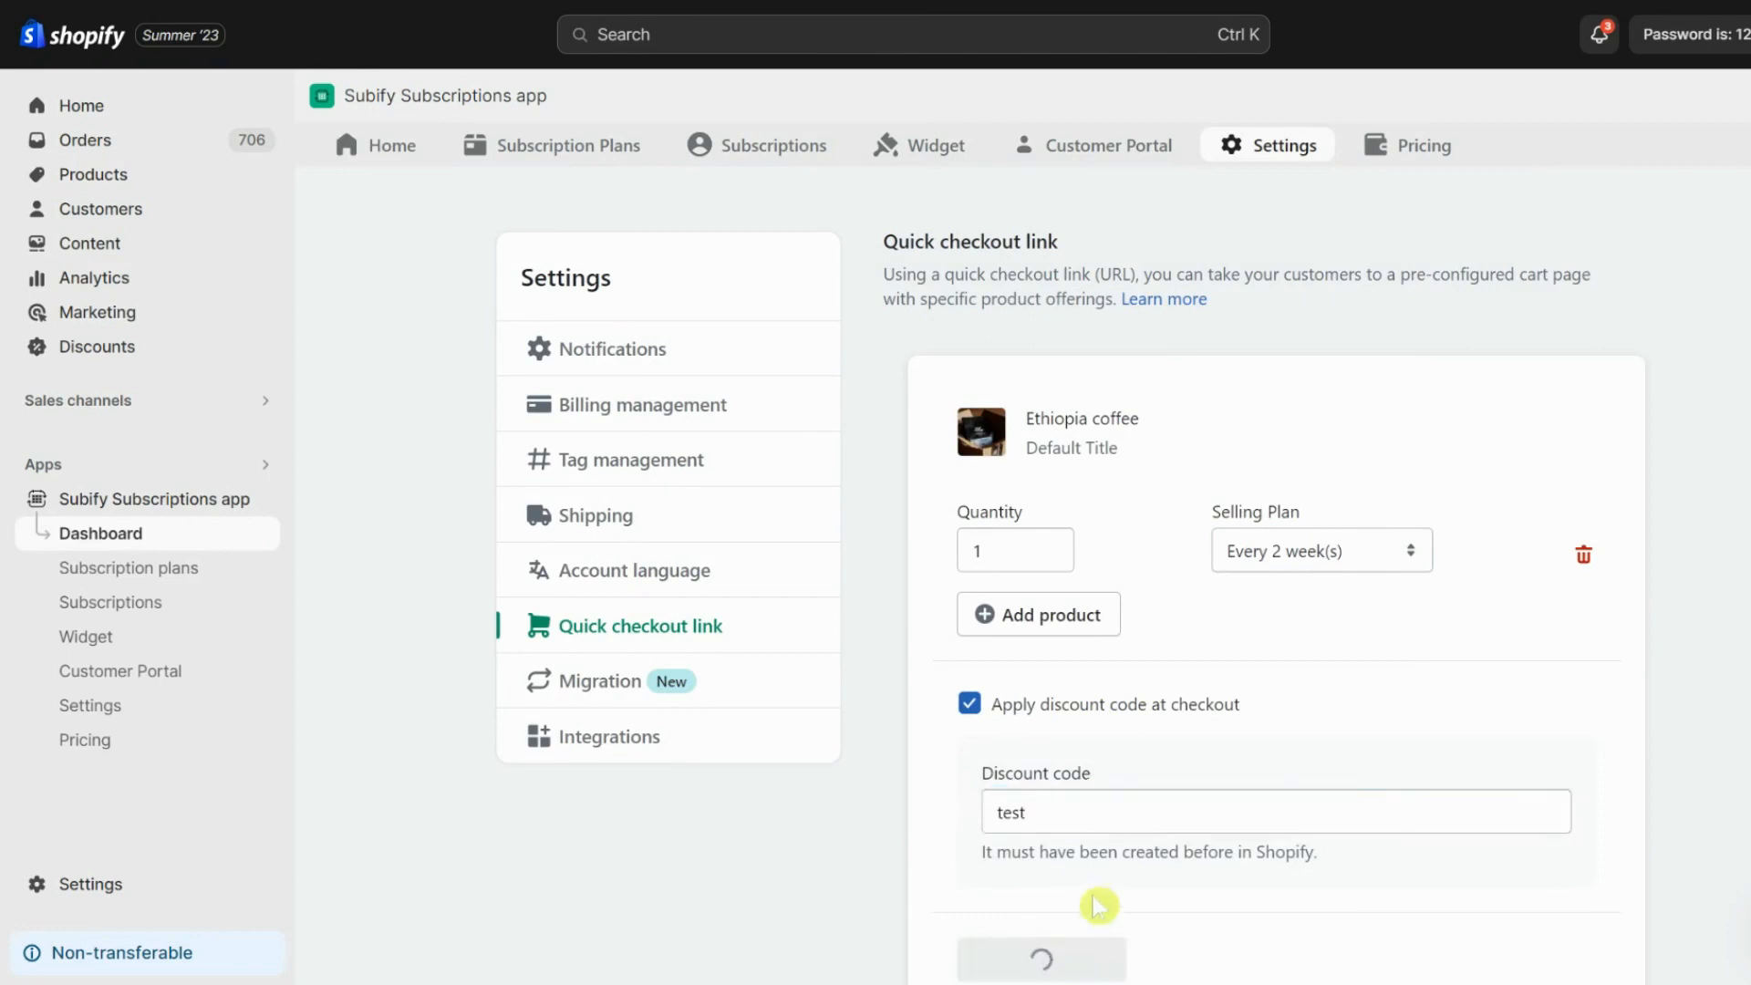
pyautogui.scroll(-3, 891, 816)
pyautogui.scroll(-2, 891, 820)
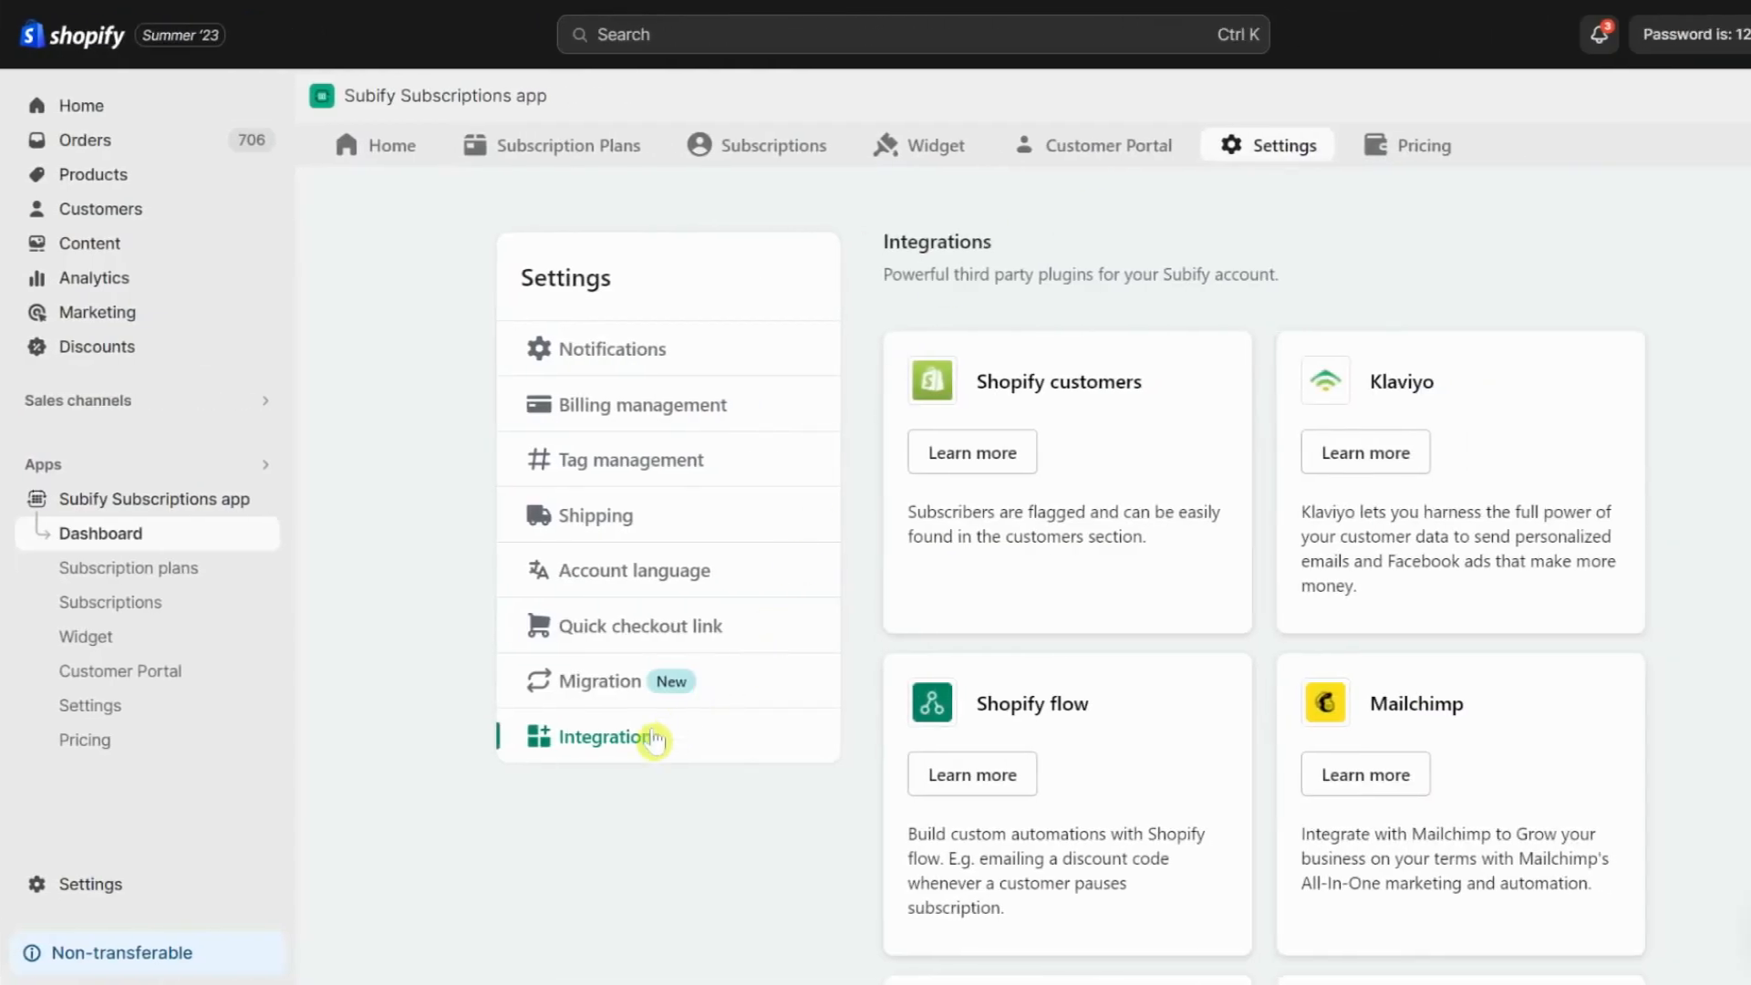
# - Look through the available third-party integrations and partner apps in the Integrations settings
pyautogui.scroll(-7, 883, 581)
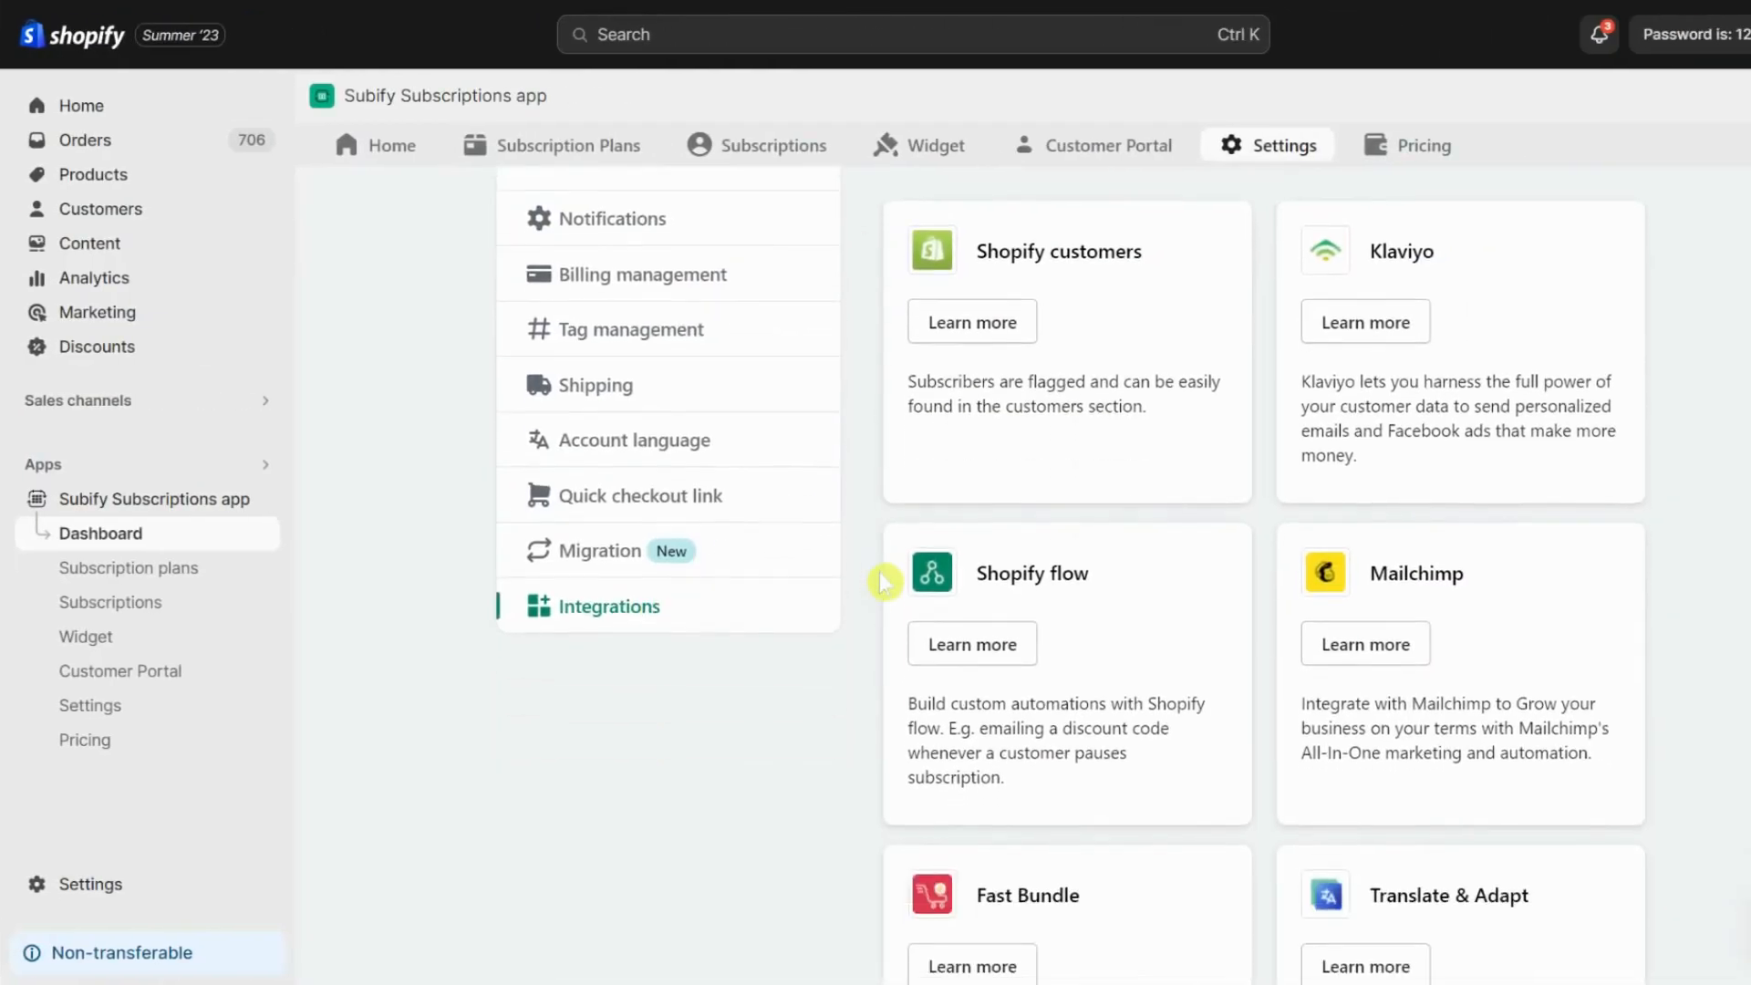
pyautogui.scroll(-7, 883, 581)
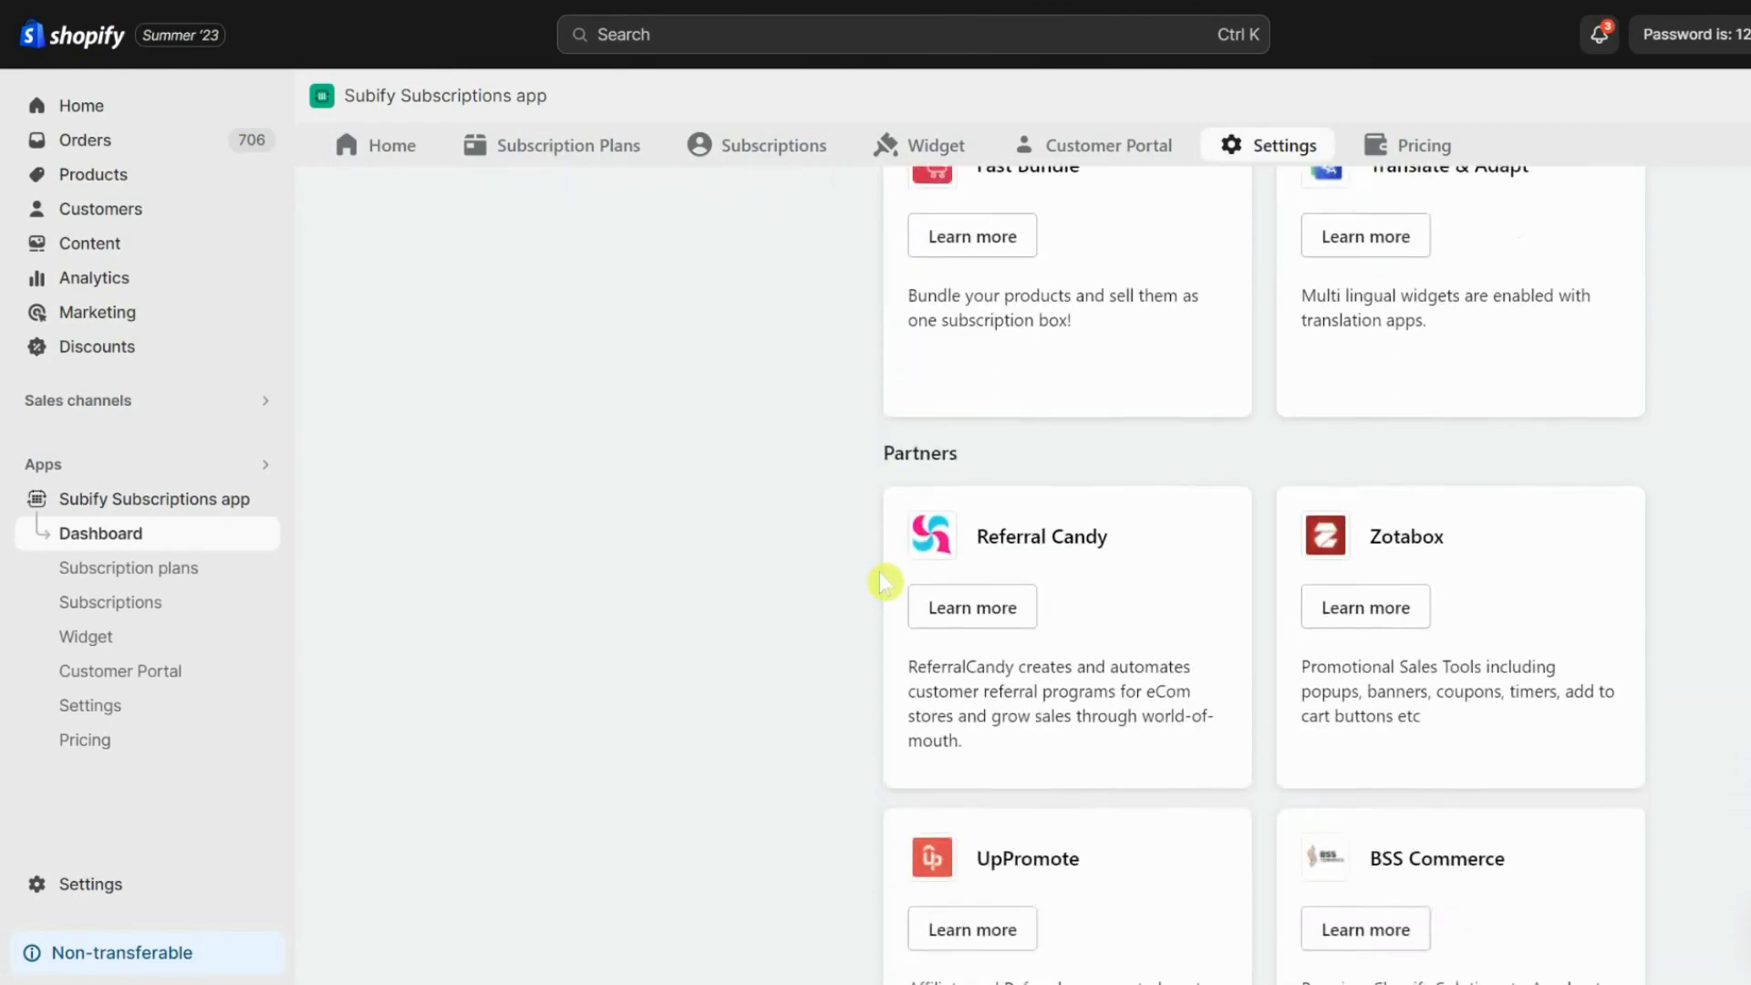
pyautogui.scroll(-10, 883, 581)
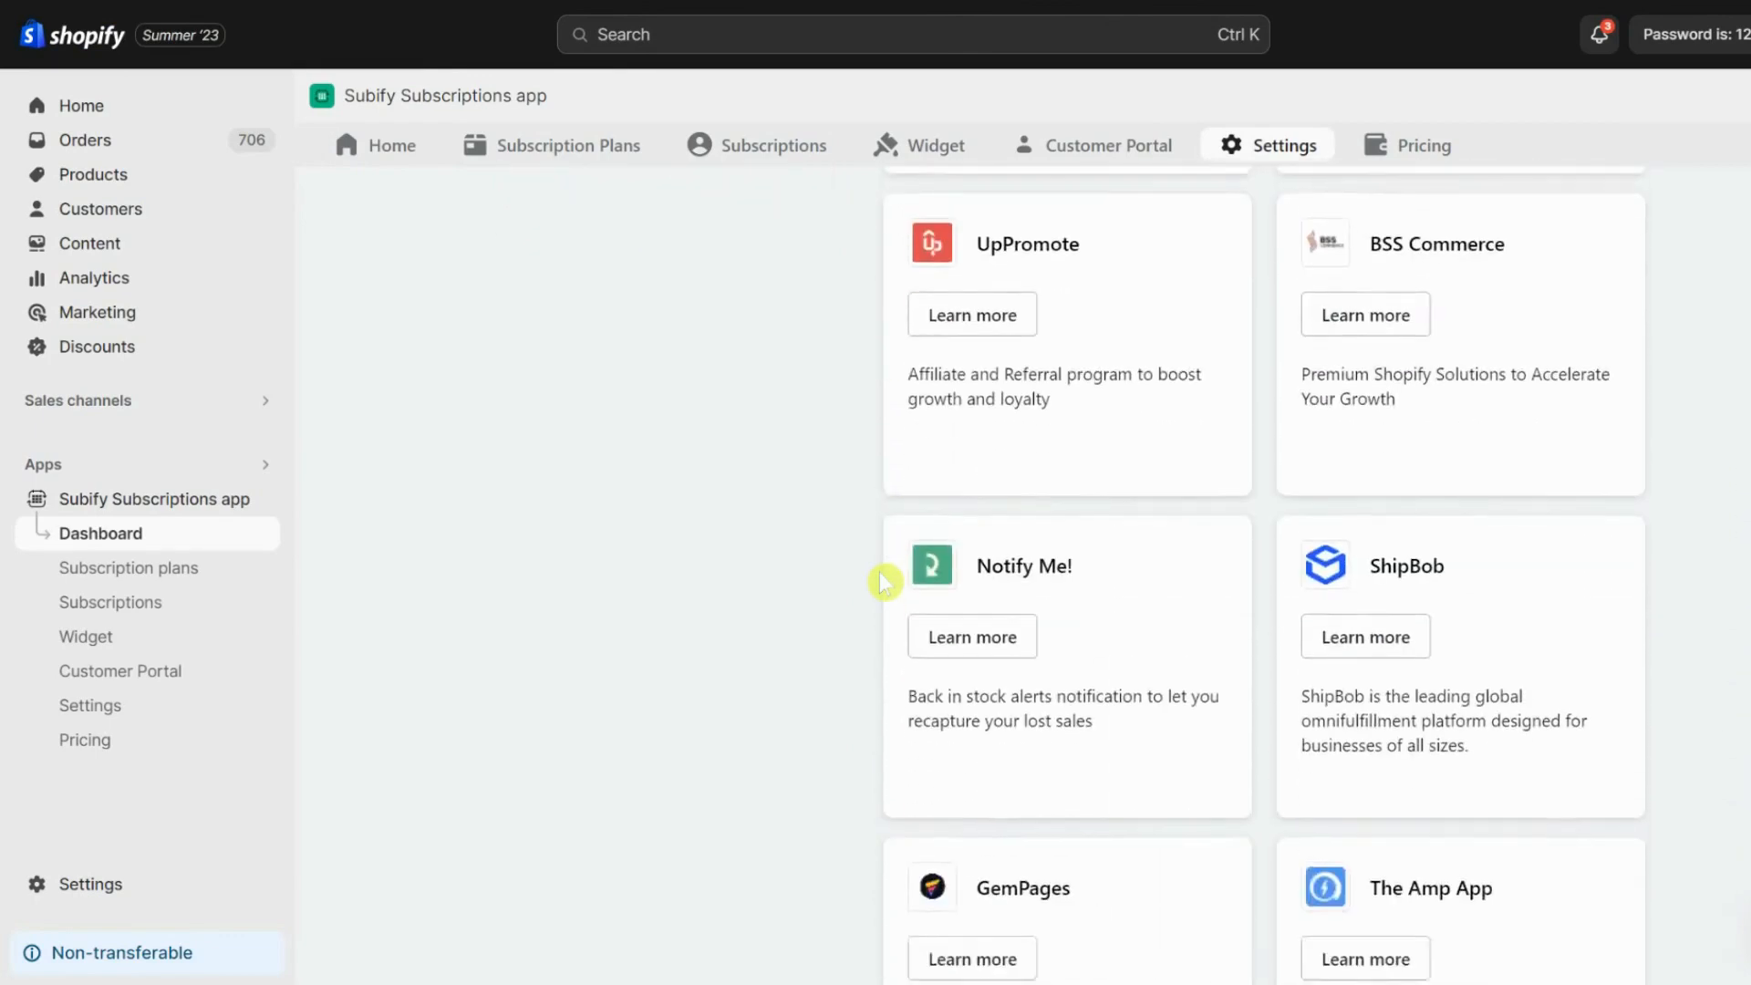
pyautogui.scroll(-4, 882, 580)
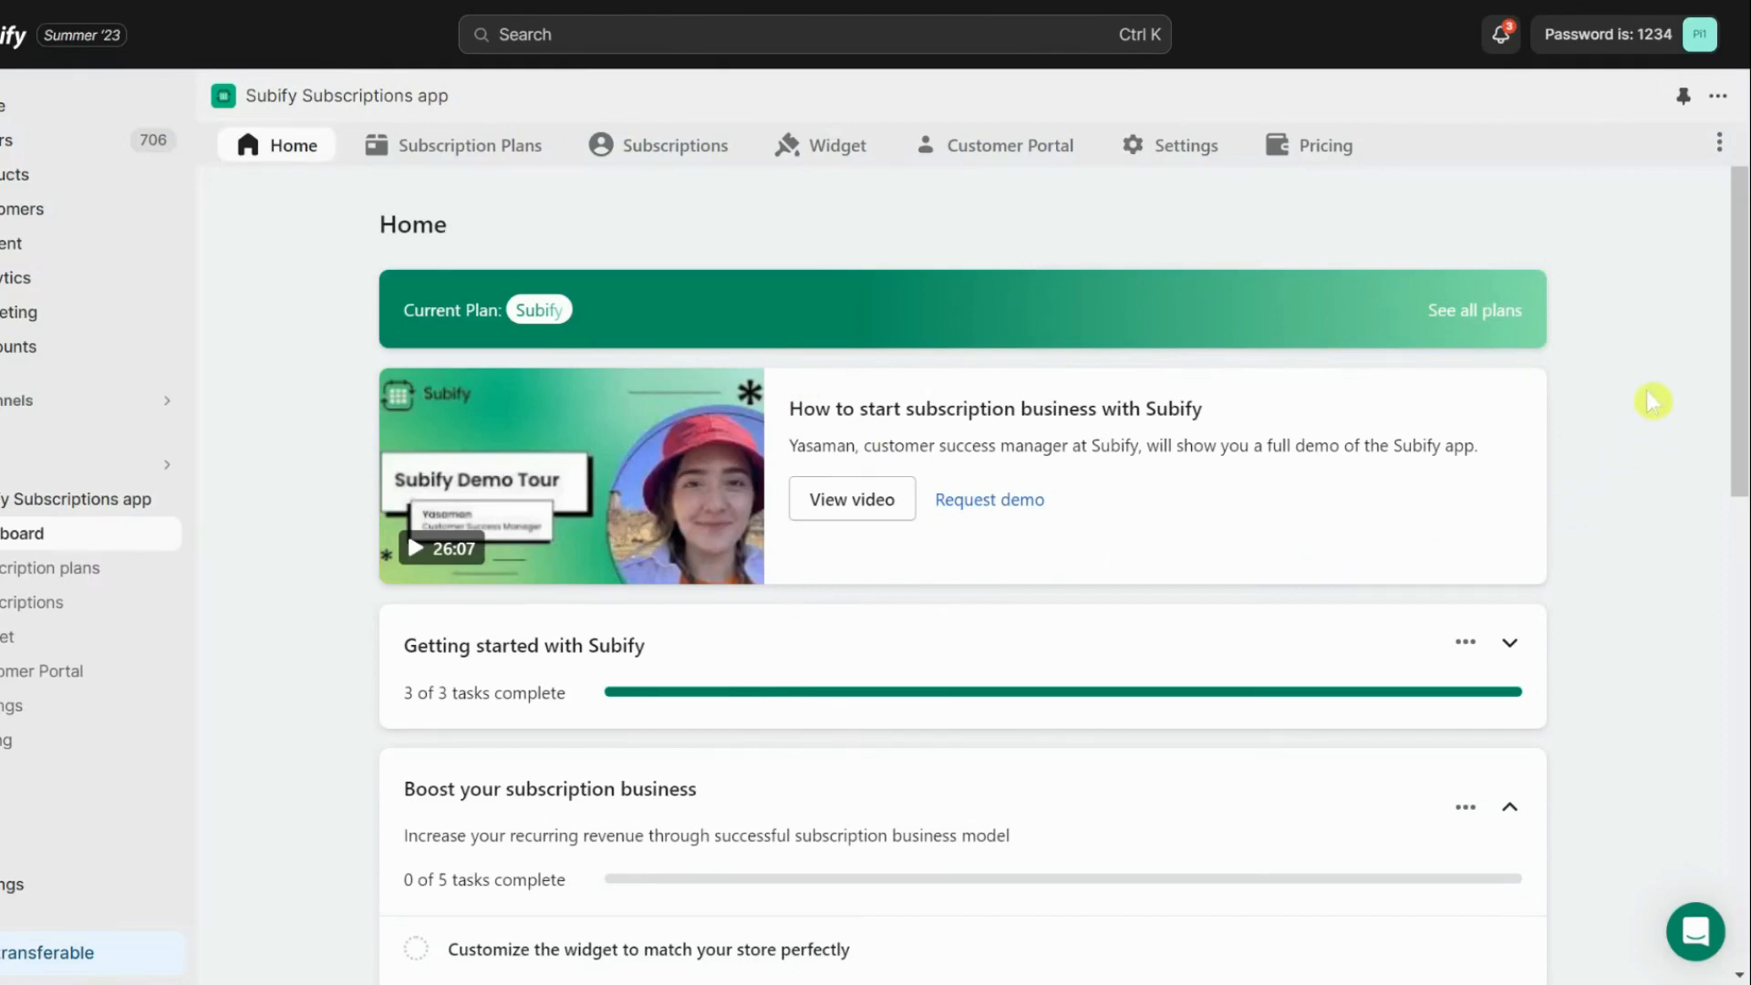
# - Send the support team the chat message "Hey, I need help!" from the app's home page
pyautogui.click(1696, 932)
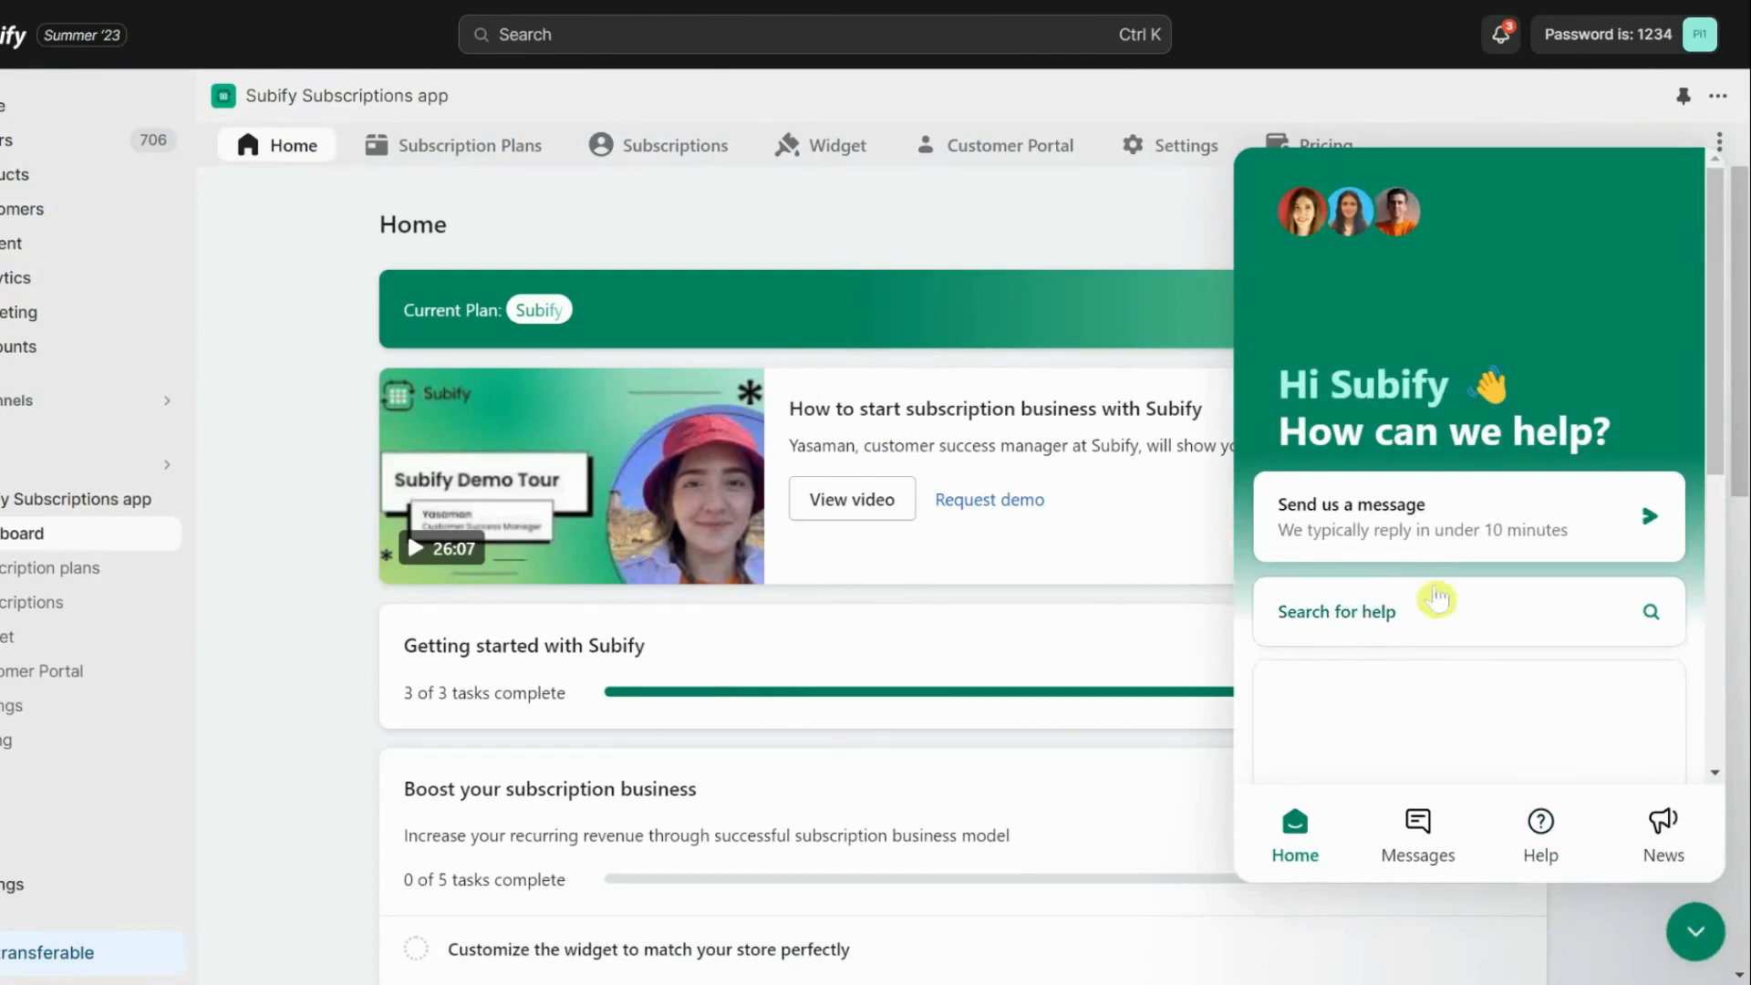
pyautogui.click(1419, 516)
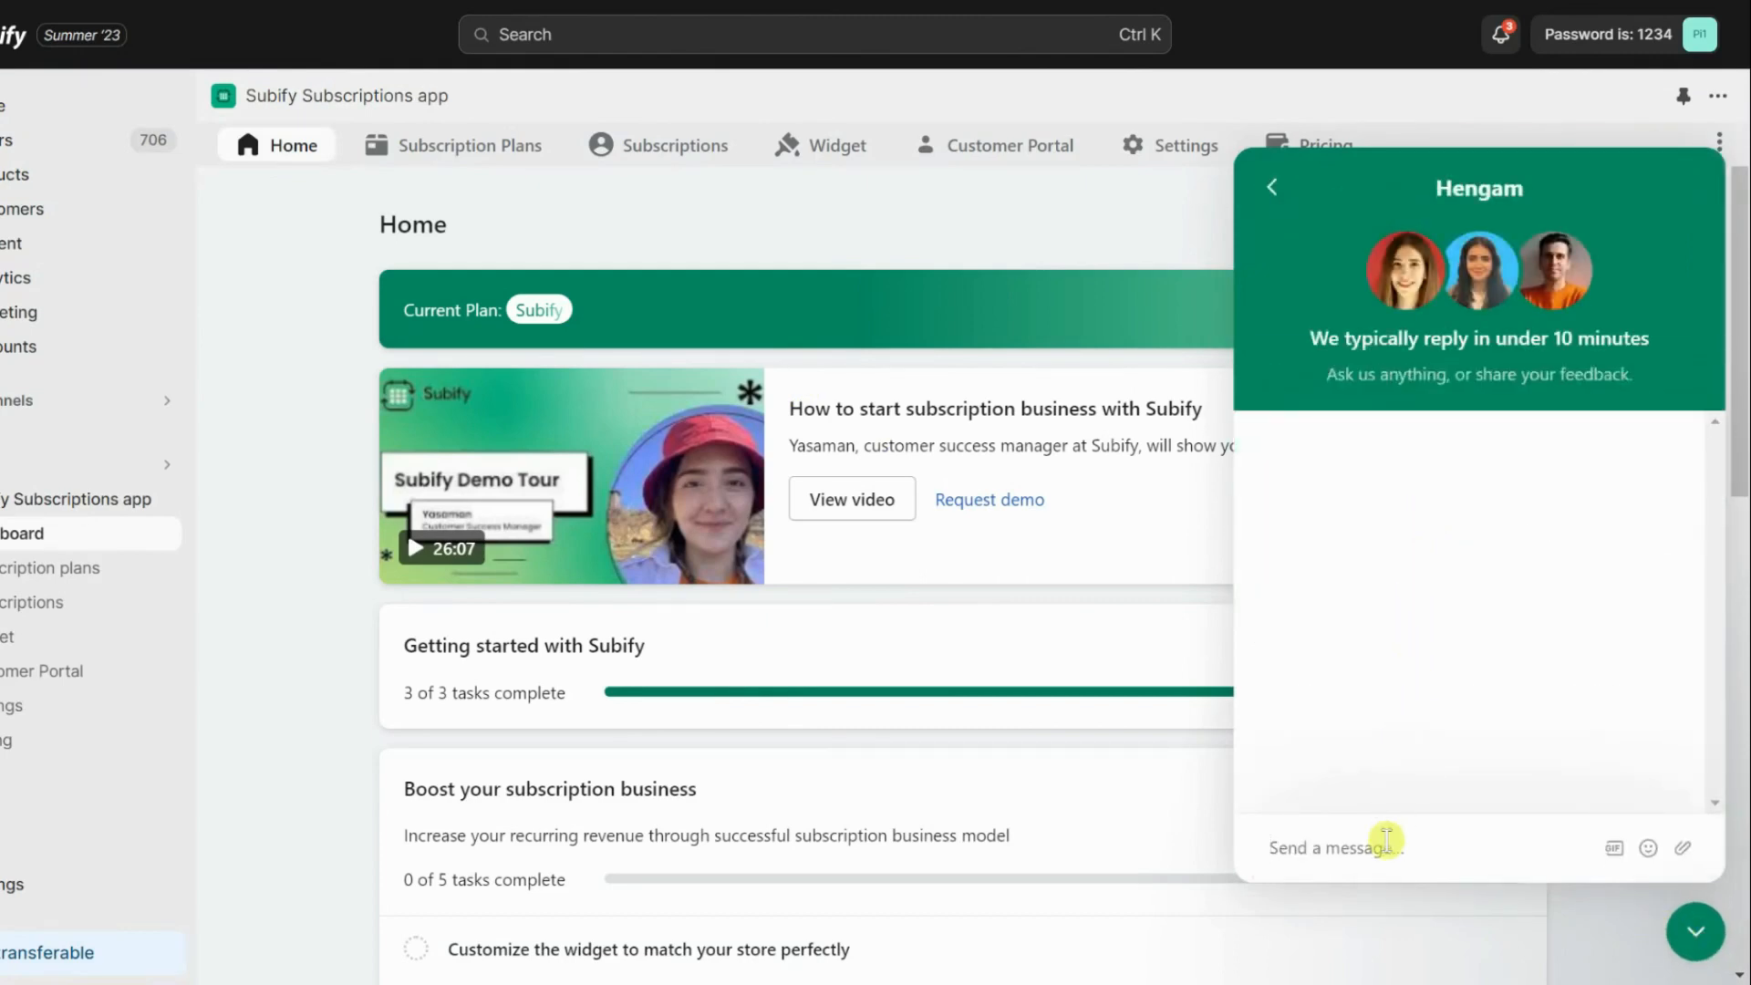
pyautogui.click(1386, 839)
pyautogui.write('Hey, I need help!')
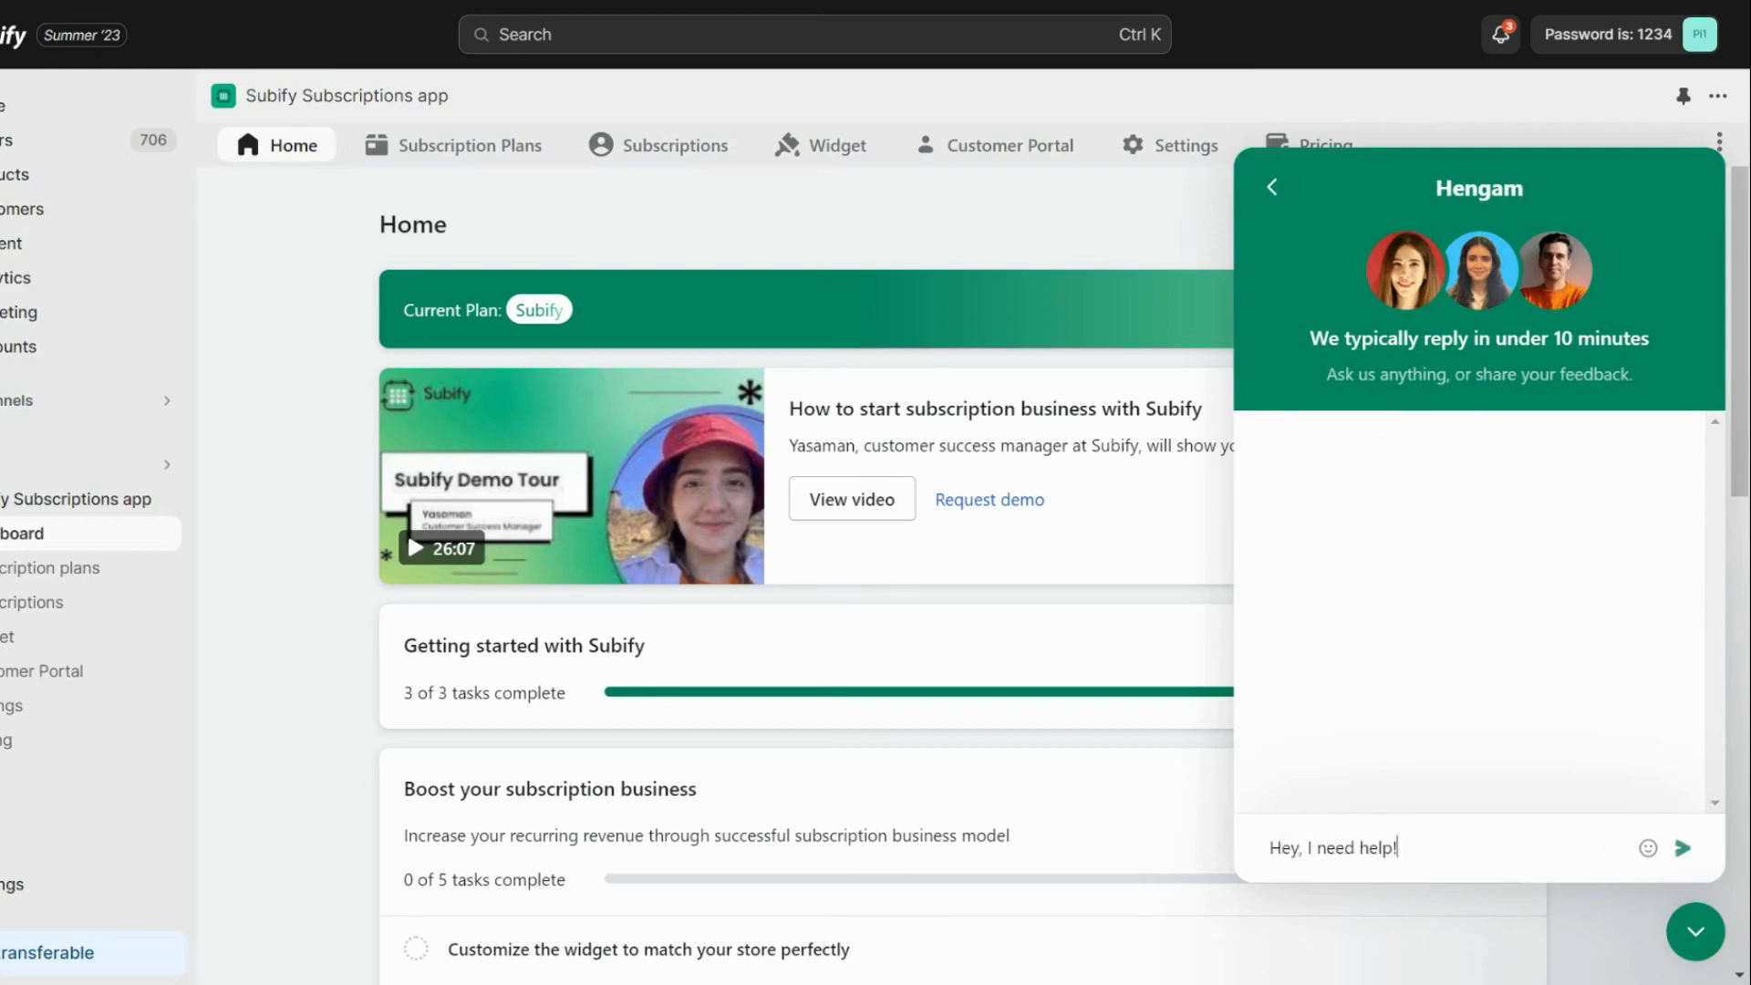
pyautogui.press('Return')
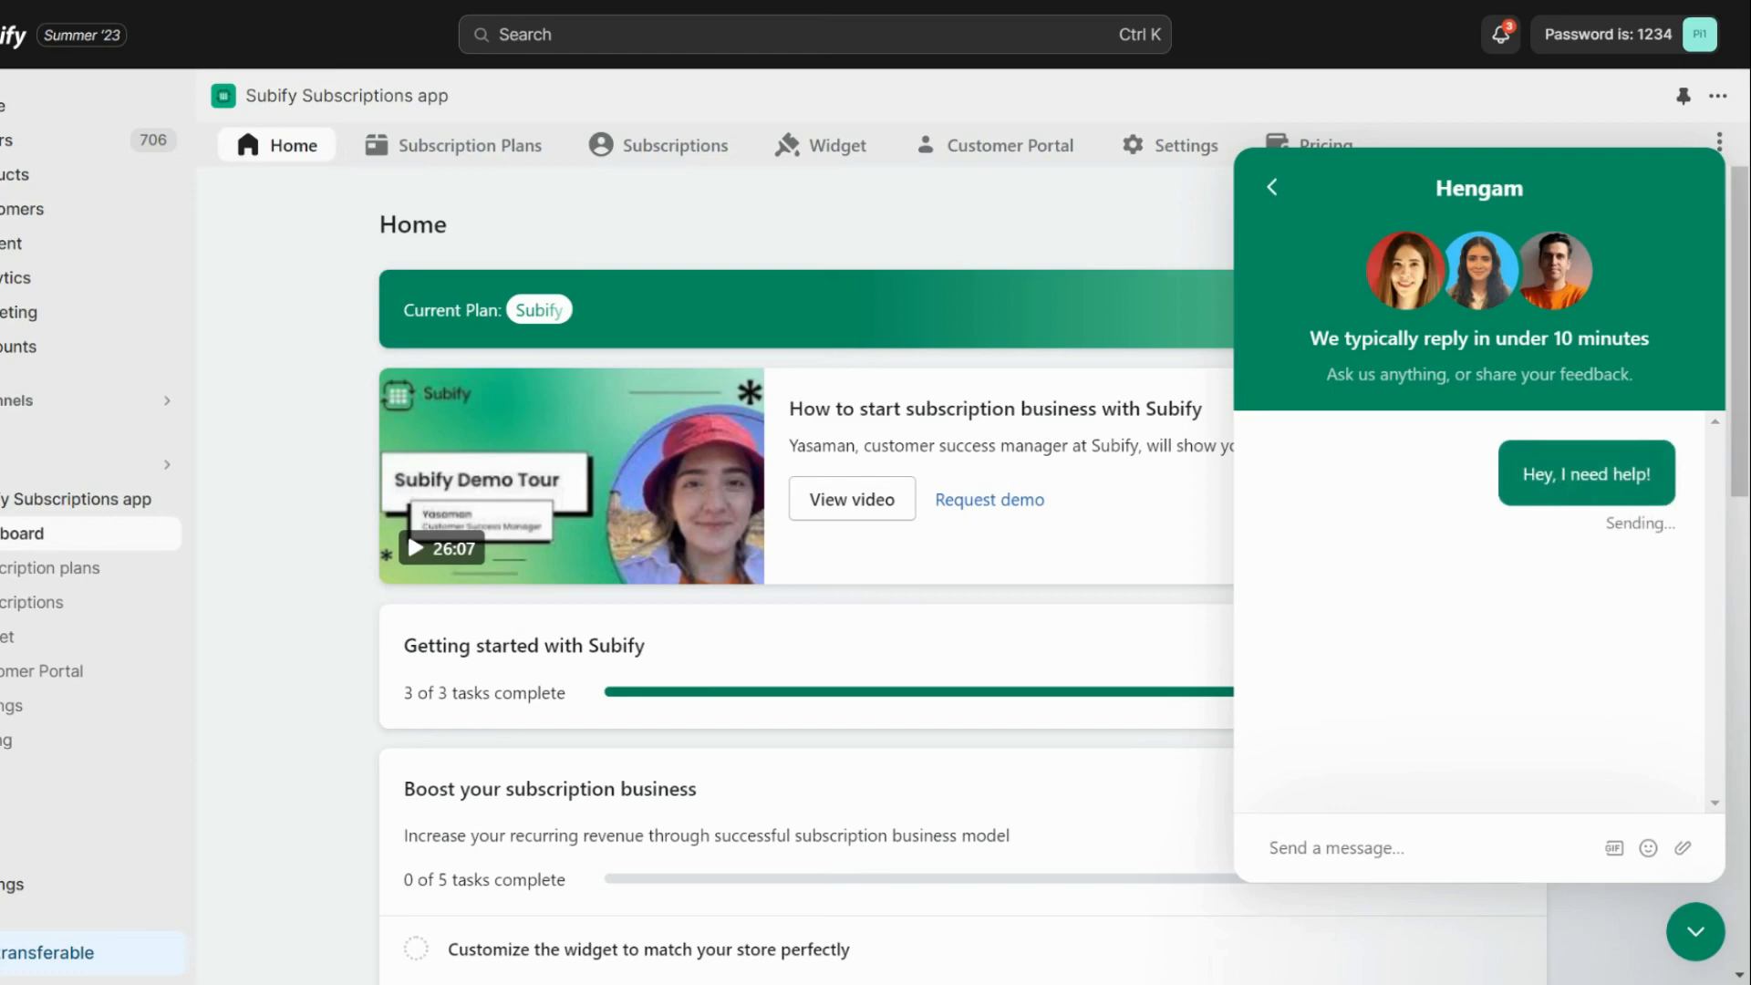